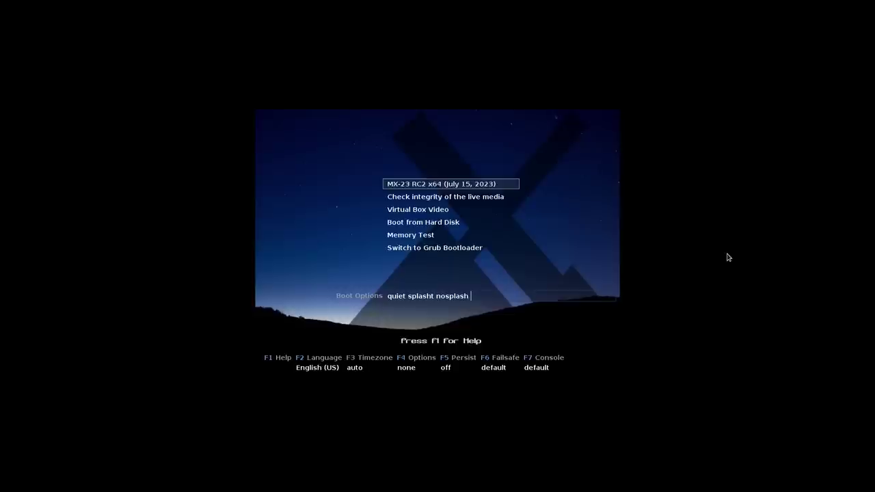
# Step: Preview the boot menu entries, from integrity check to GRUB, then close MX Welcome
pyautogui.press('Down')
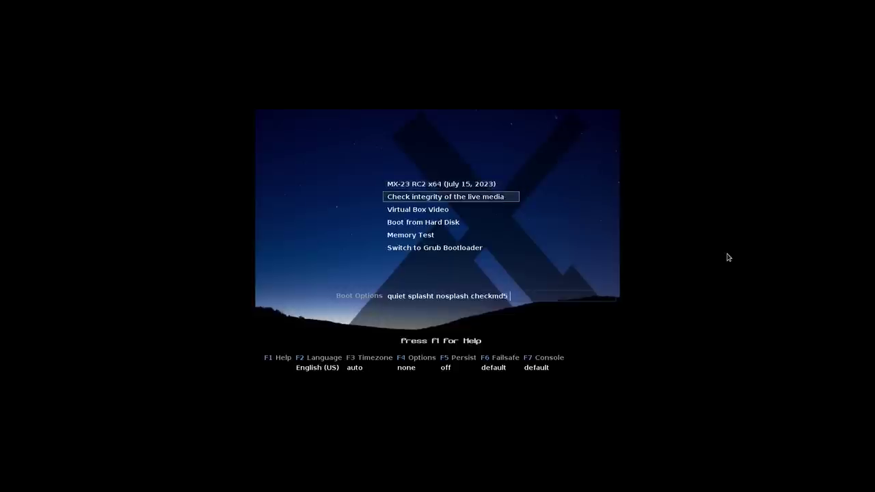
pyautogui.press('Up')
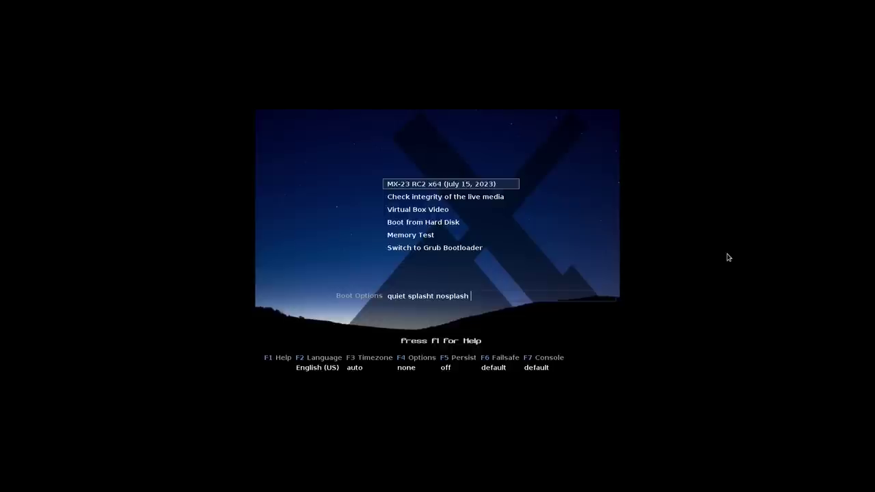
pyautogui.press('Down')
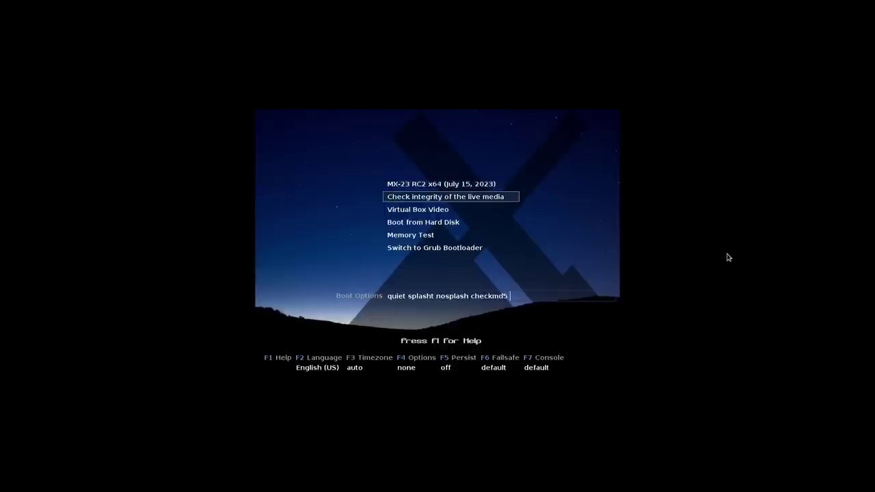
pyautogui.press('Down')
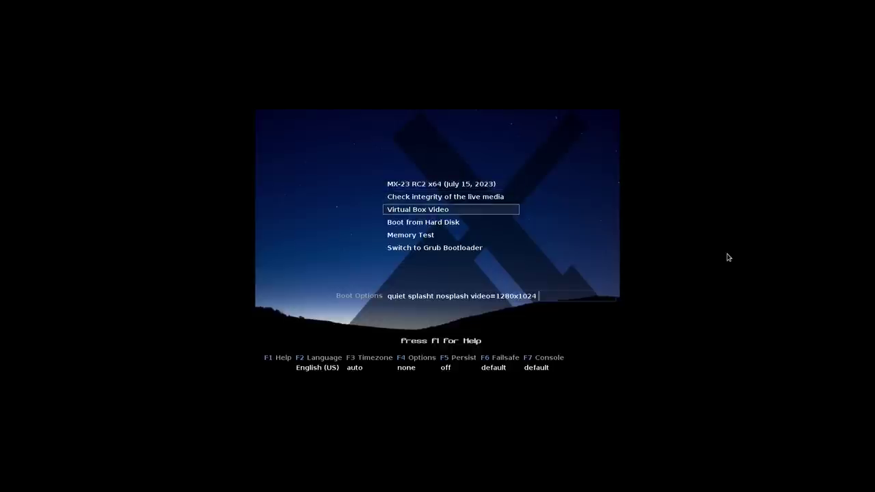
pyautogui.press('Down')
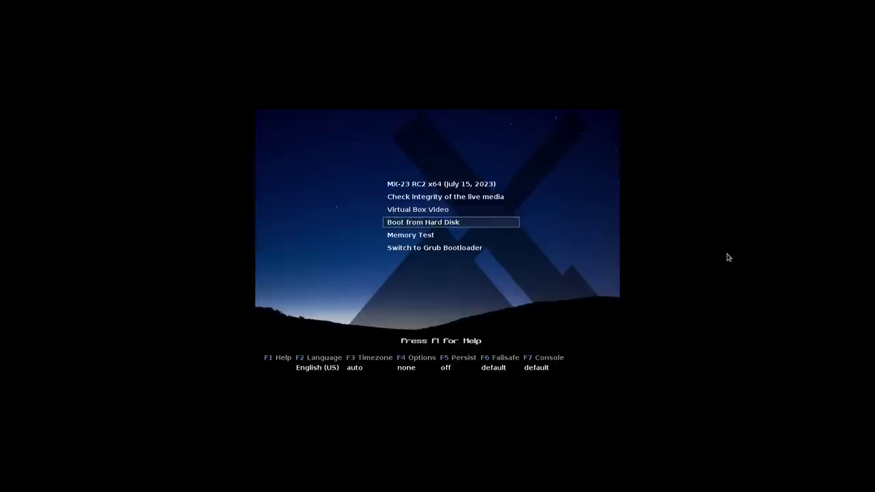
pyautogui.press('Down')
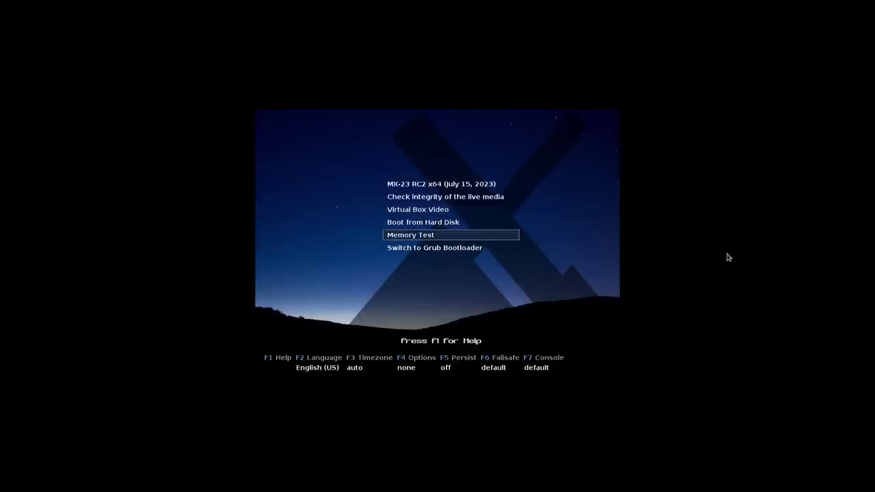
pyautogui.press('Down')
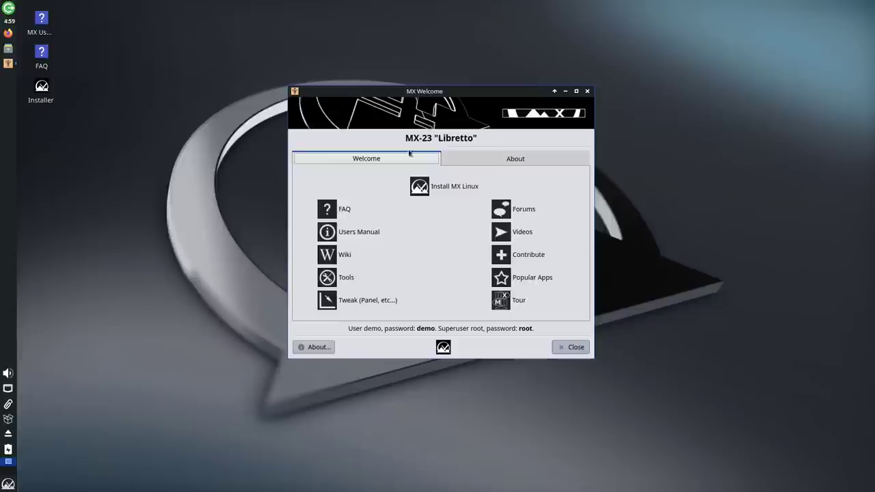
pyautogui.moveTo(468, 94); pyautogui.dragTo(569, 128)
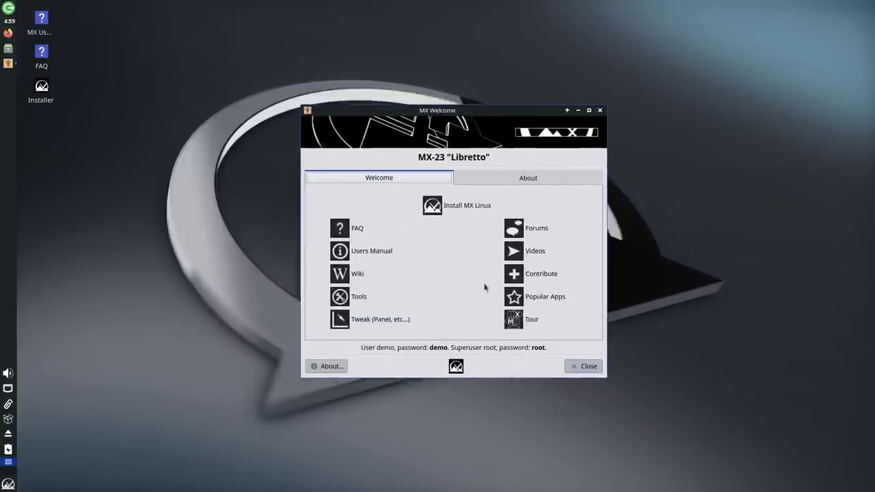
pyautogui.click(598, 111)
# Step: Launch the MX Linux Installer, accept the terms of use, and pick Regular install using entire disk
pyautogui.doubleClick(42, 89)
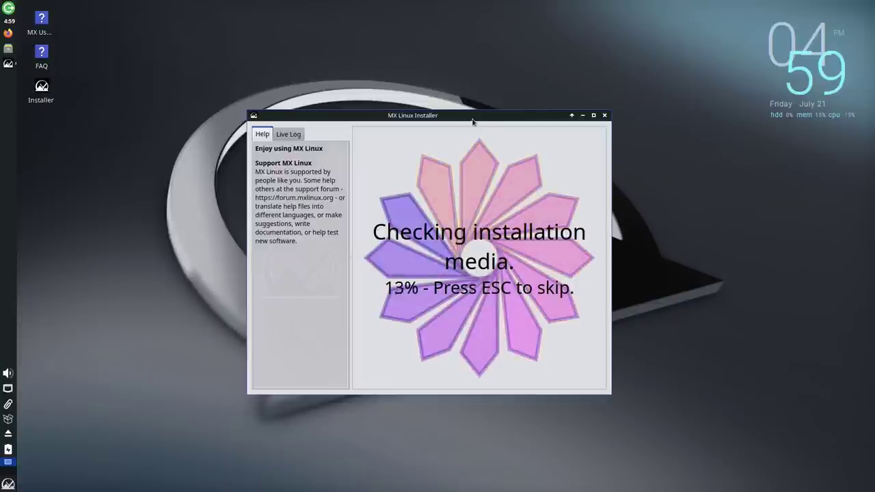
pyautogui.moveTo(475, 115); pyautogui.dragTo(475, 91)
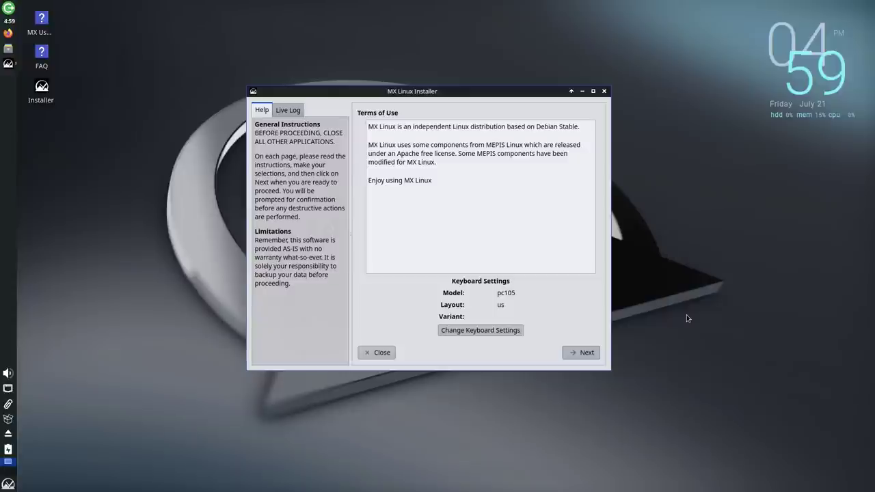
pyautogui.click(582, 353)
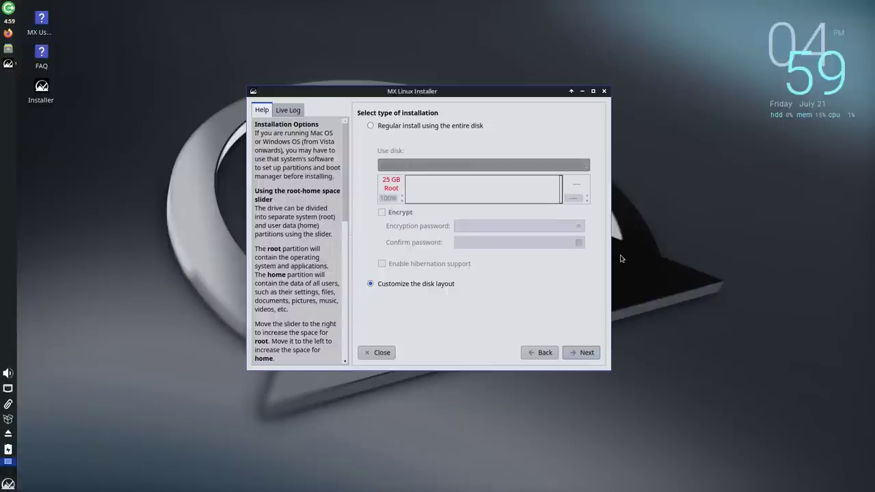
pyautogui.click(411, 127)
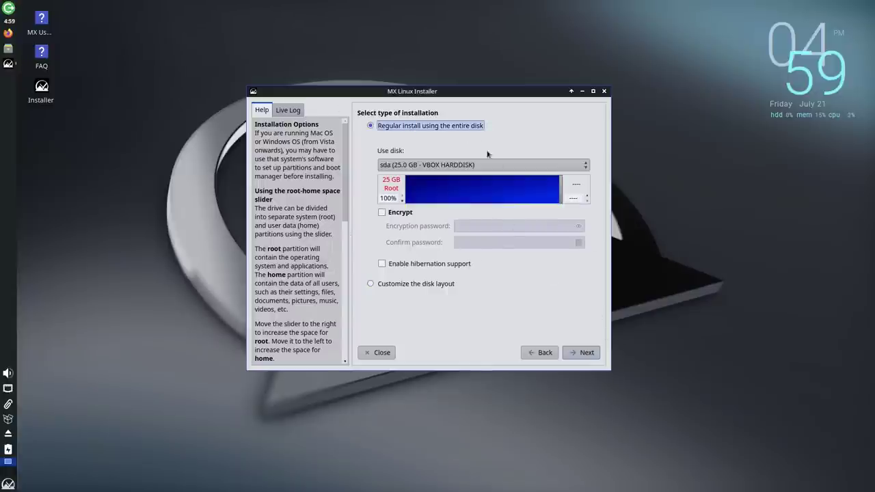
# Step: Try the custom disk layout and inspect the sda2 partition's ext4 format
pyautogui.click(417, 284)
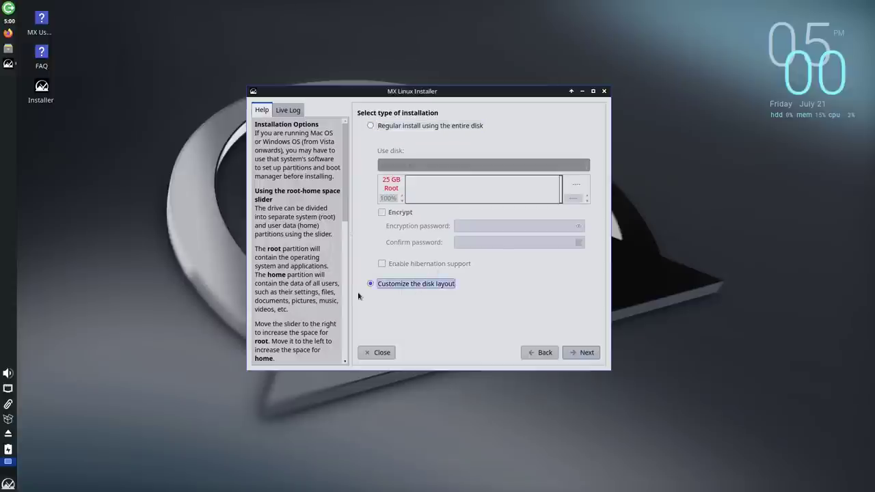
pyautogui.click(585, 351)
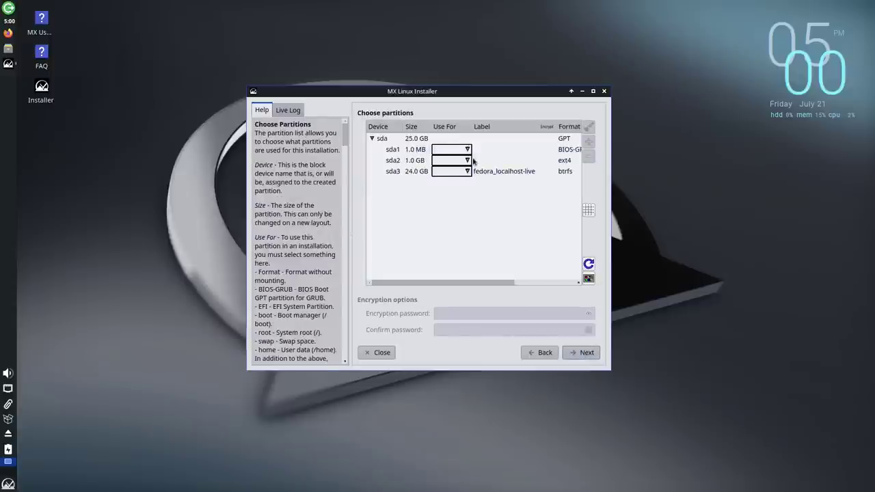
pyautogui.click(475, 161)
pyautogui.click(571, 160)
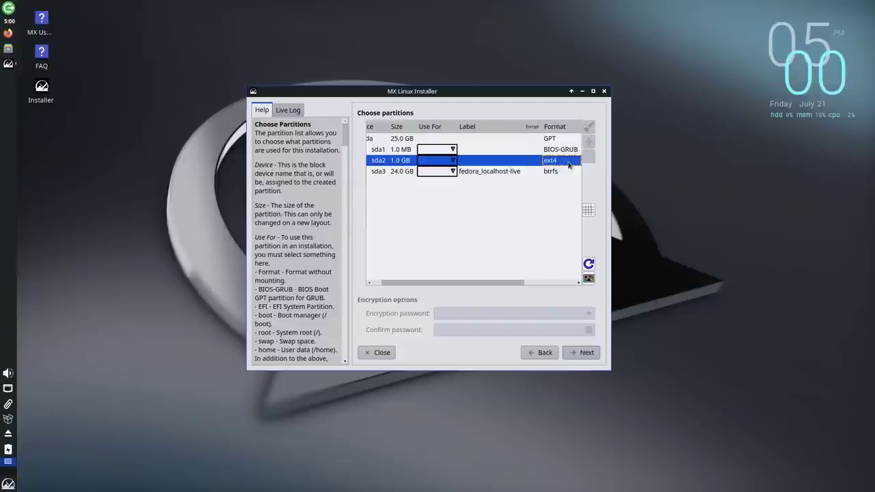
# Step: Return to Regular install on the entire disk, leave encryption off, and keep root at 100%
pyautogui.click(540, 352)
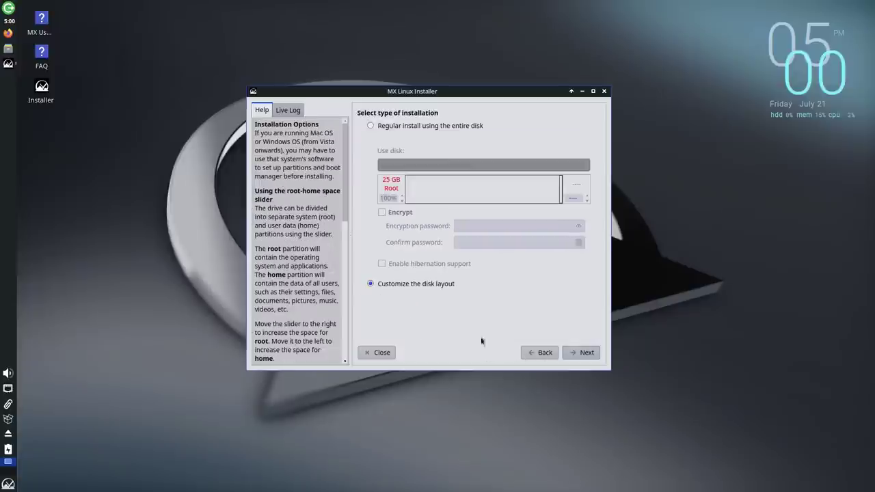
pyautogui.click(370, 125)
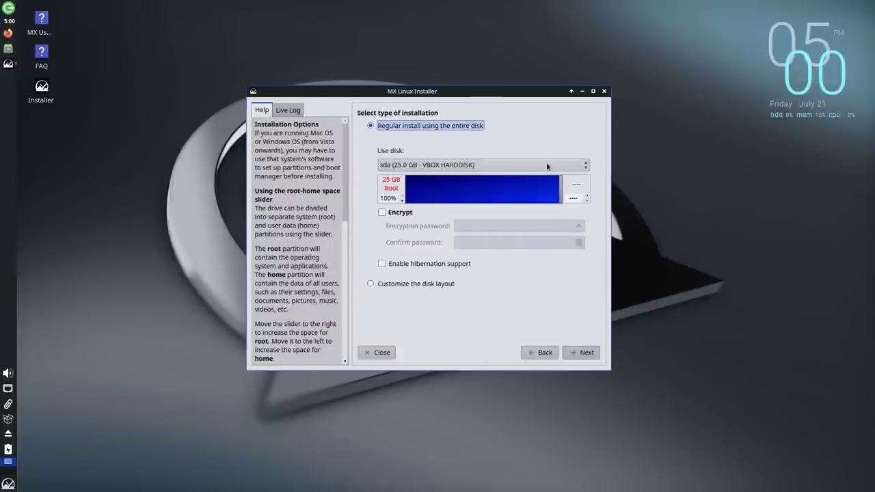
pyautogui.click(382, 213)
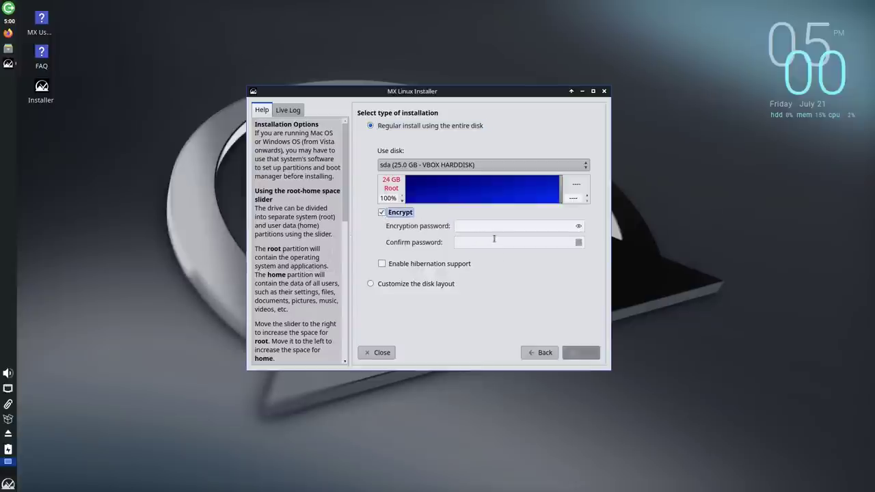
pyautogui.click(382, 213)
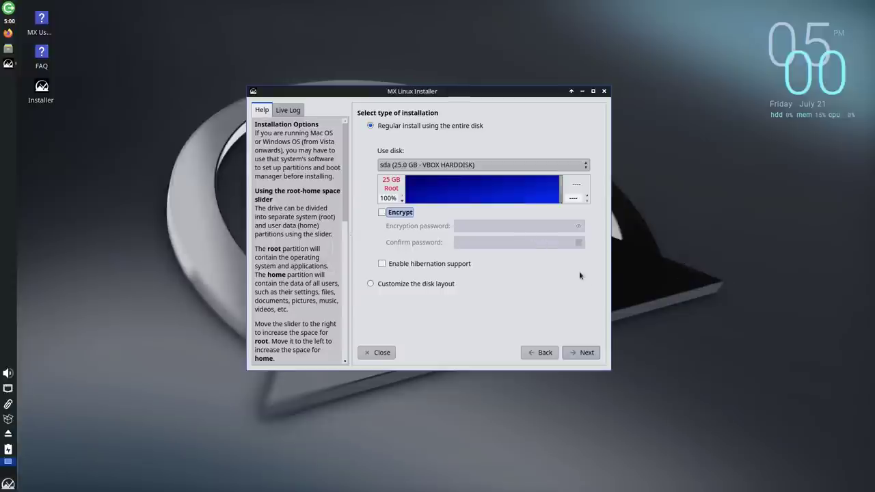
pyautogui.click(582, 199)
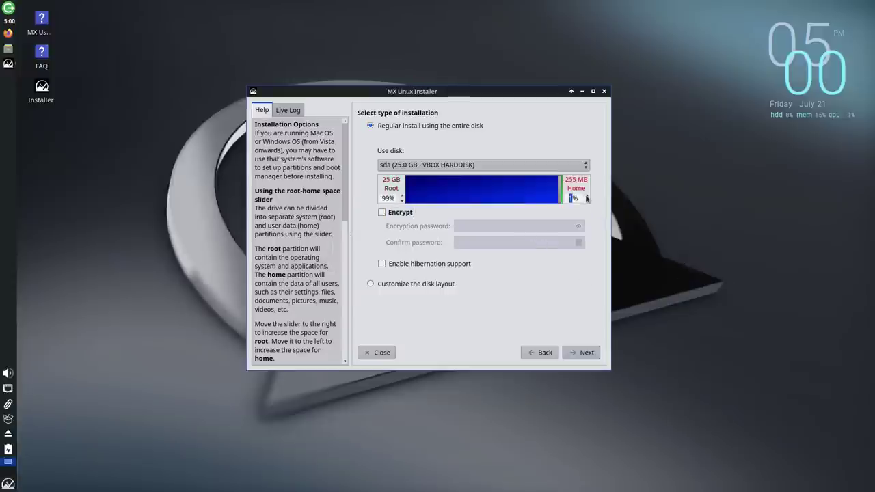
pyautogui.click(586, 203)
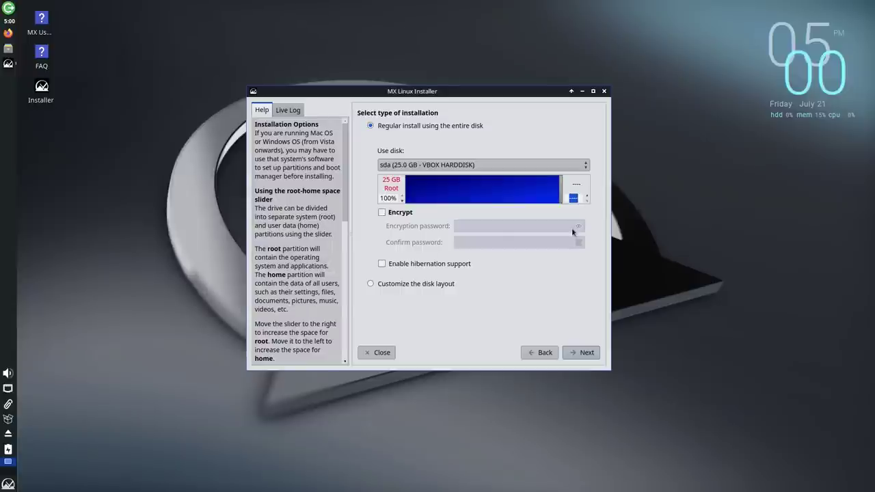
# Step: Confirm formatting sda, disable the SaMBa Server for MS Networking, and continue
pyautogui.click(582, 352)
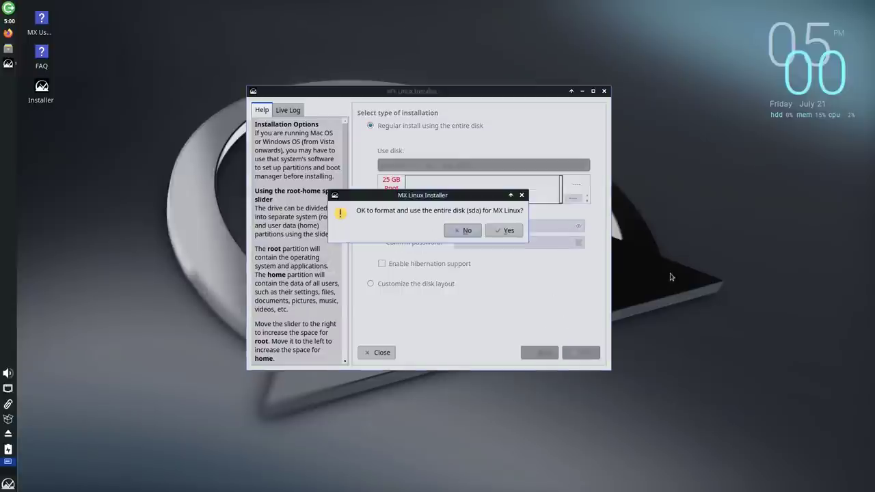
pyautogui.click(506, 230)
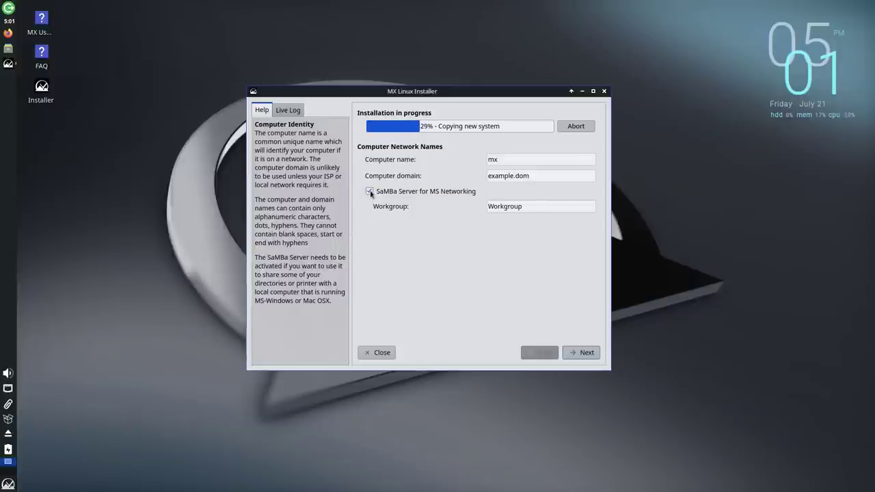
pyautogui.click(370, 193)
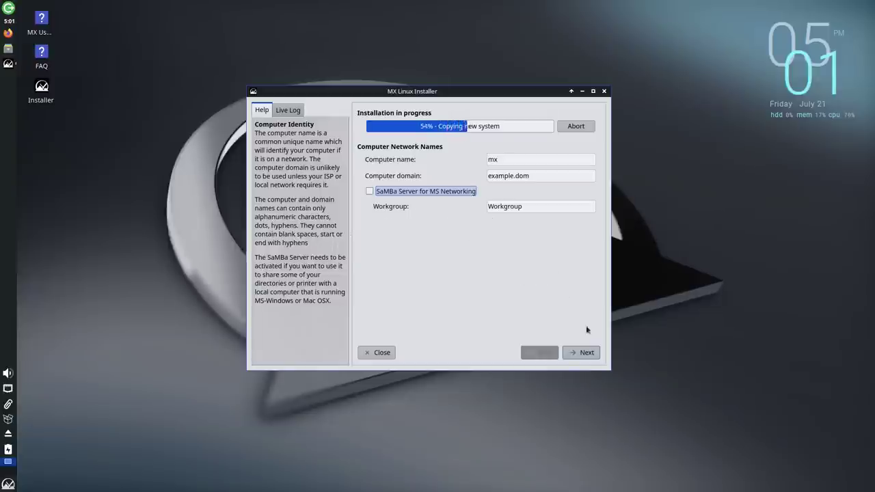
pyautogui.click(586, 352)
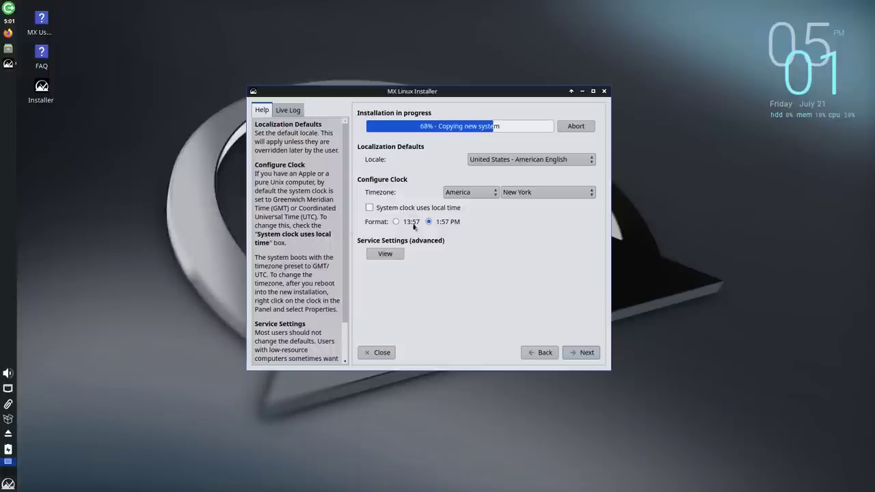
# Step: Review the common services list, leaving bluetooth and zramswap disabled, and return to clock settings
pyautogui.click(387, 253)
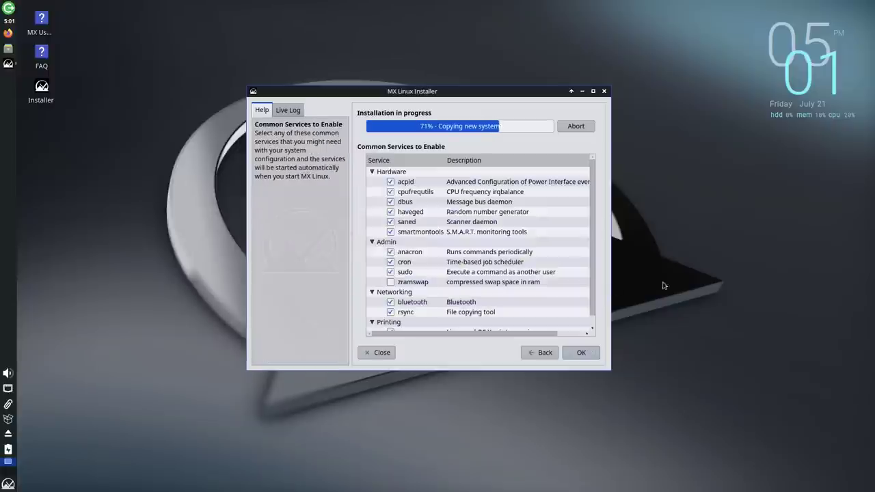
pyautogui.scroll(-1, 578, 200)
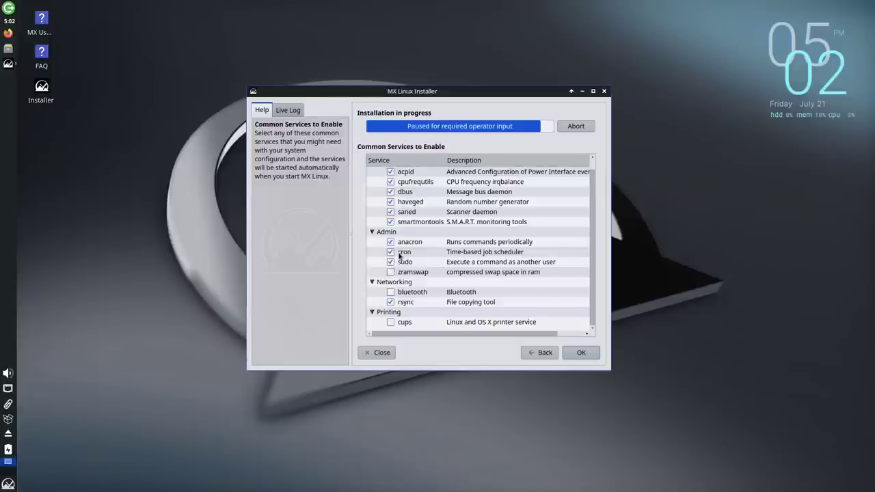
pyautogui.scroll(1, 447, 236)
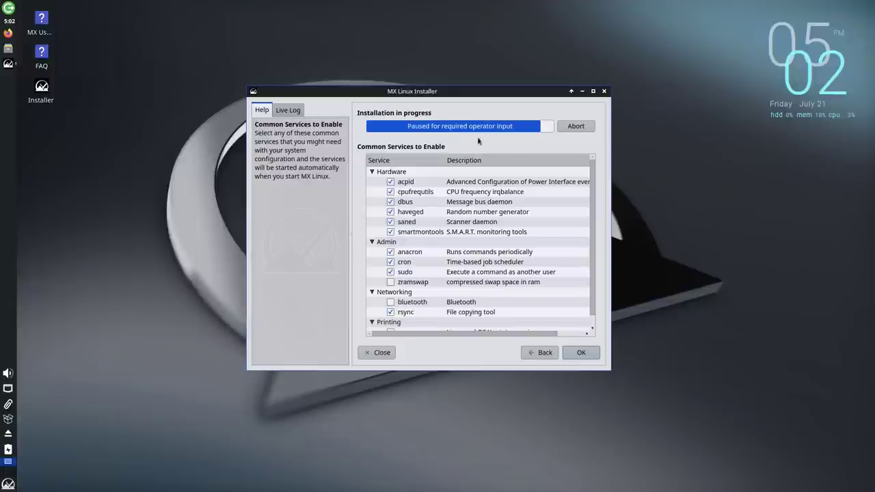
pyautogui.click(580, 352)
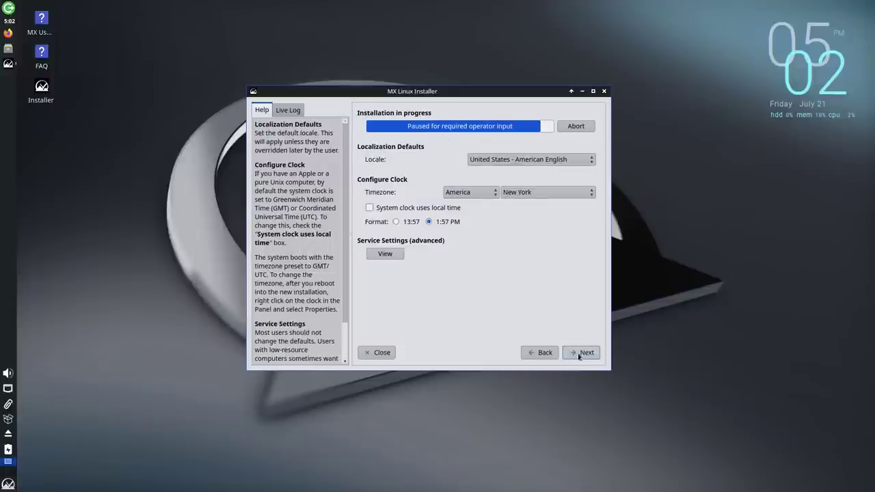
# Step: Enter the default user's login name and matching password, leaving the root account off
pyautogui.click(584, 352)
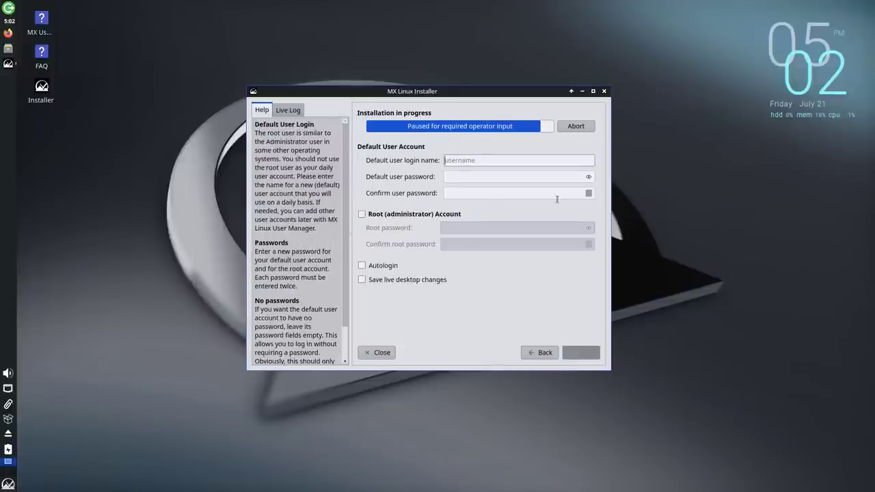
pyautogui.write('mxlin')
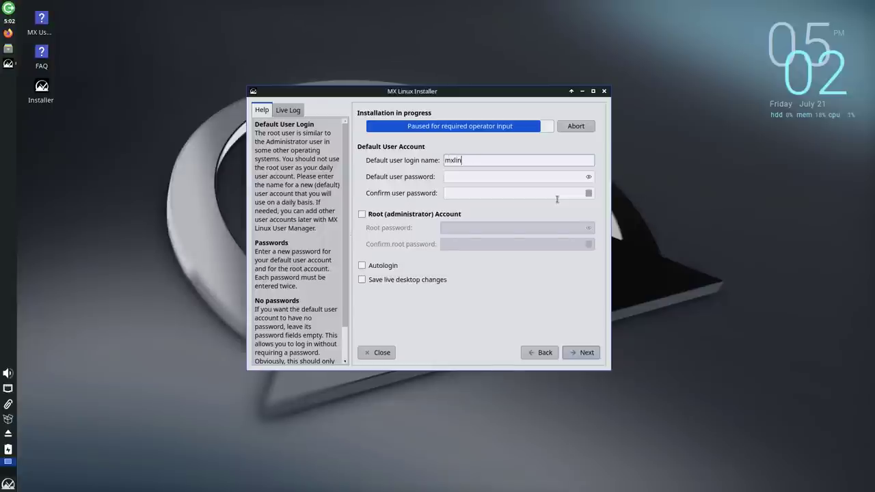
pyautogui.write('ux')
pyautogui.click(545, 176)
pyautogui.write('123')
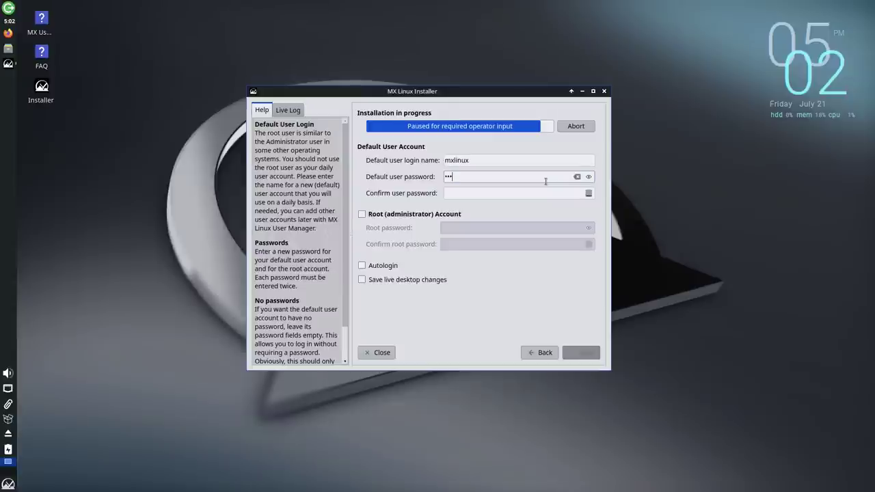
pyautogui.press('Tab')
pyautogui.write('123')
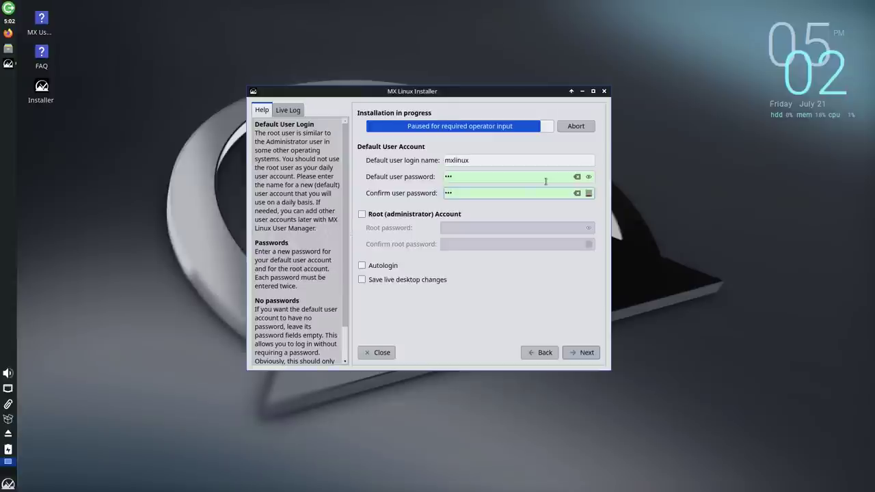
pyautogui.click(362, 214)
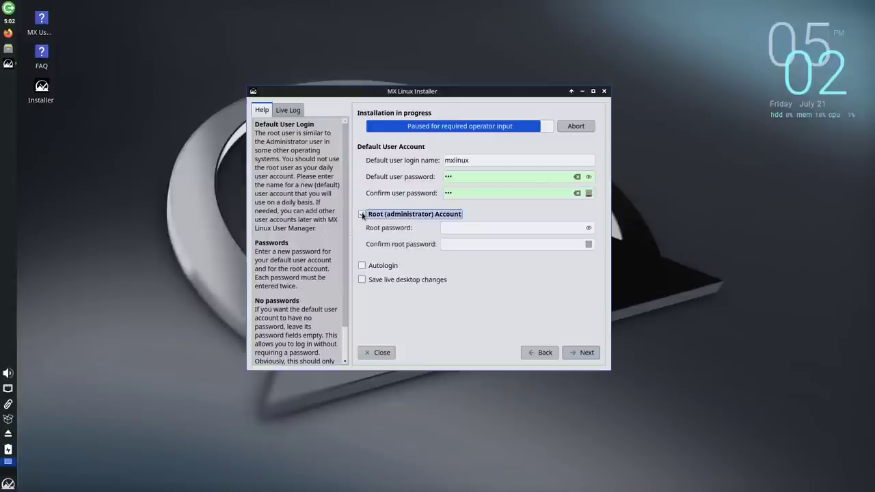
pyautogui.click(362, 214)
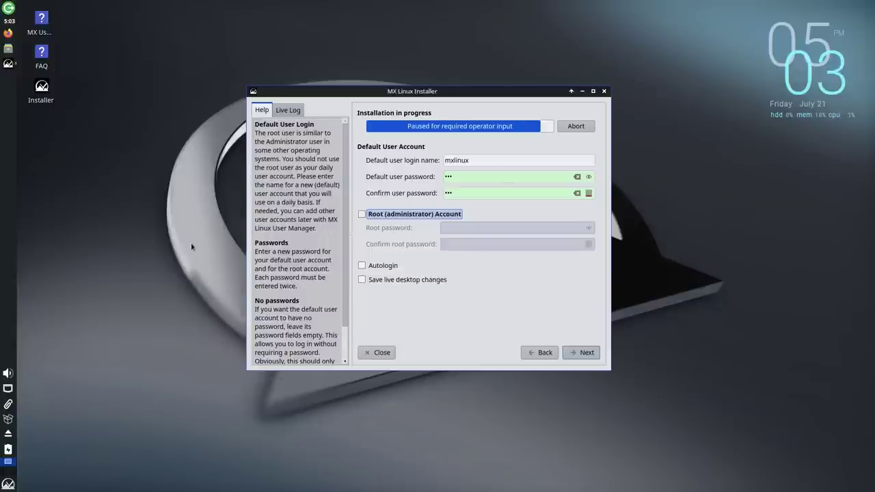
# Step: Open Panel Preferences and set the panel Mode to Horizontal
pyautogui.rightClick(12, 275)
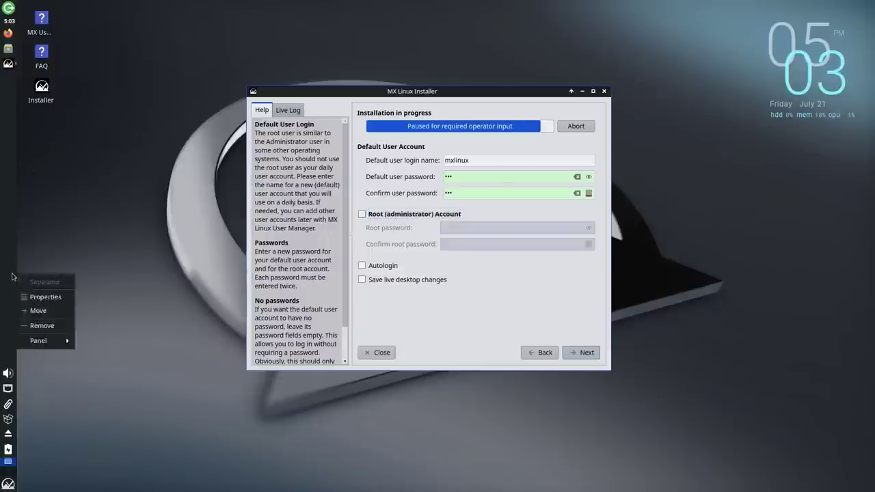
pyautogui.click(45, 296)
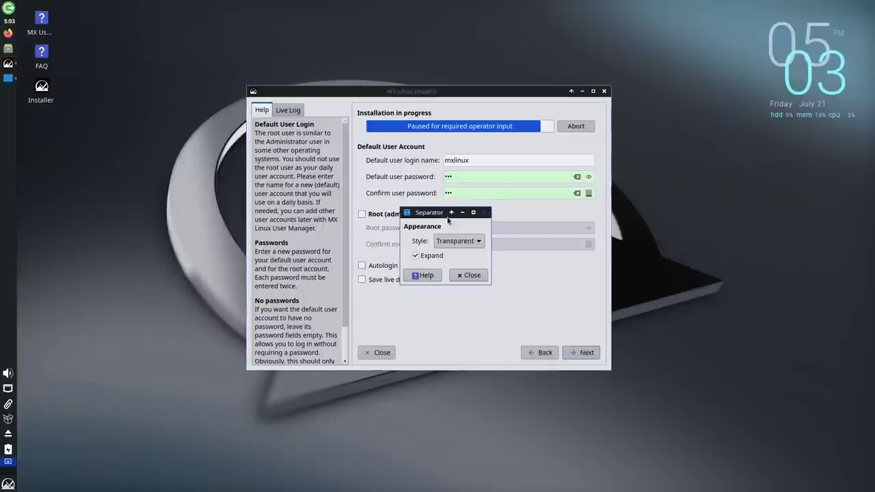
pyautogui.click(487, 212)
pyautogui.rightClick(10, 325)
pyautogui.moveTo(41, 390)
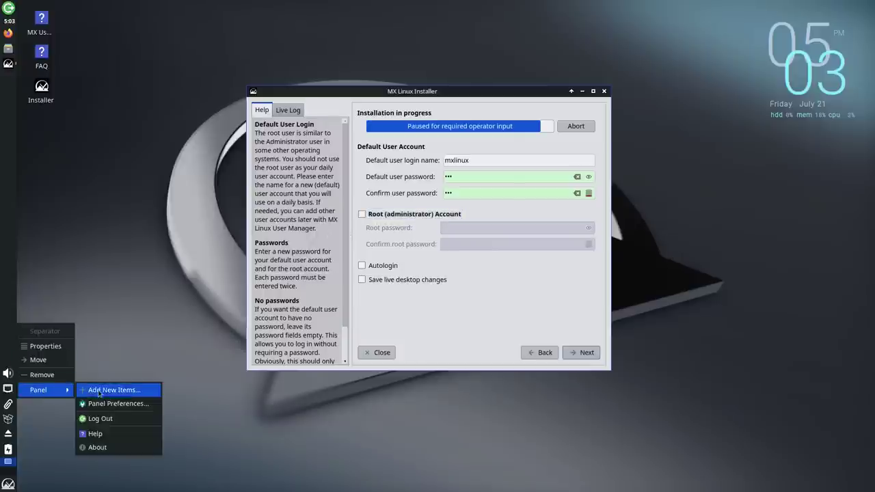
pyautogui.click(120, 405)
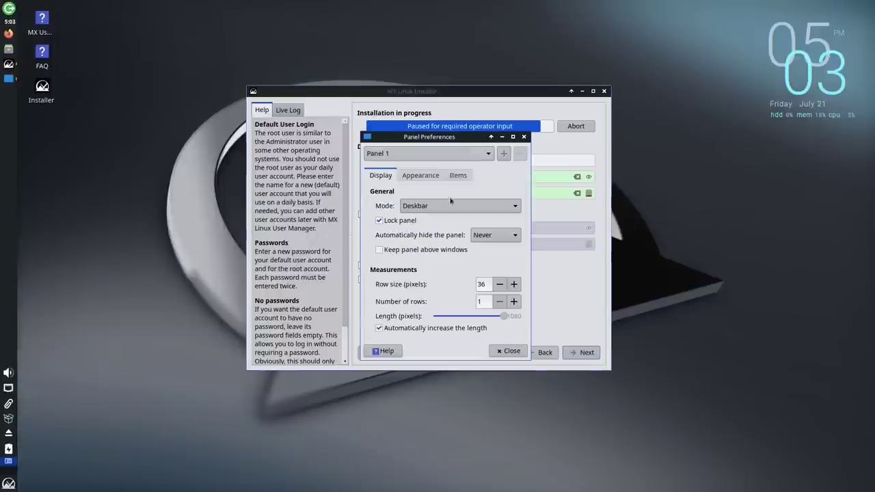
pyautogui.click(444, 200)
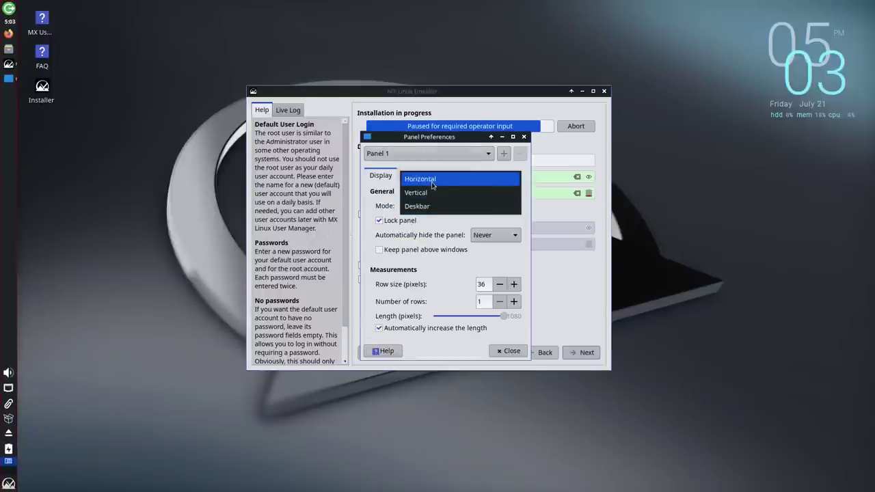
pyautogui.click(432, 183)
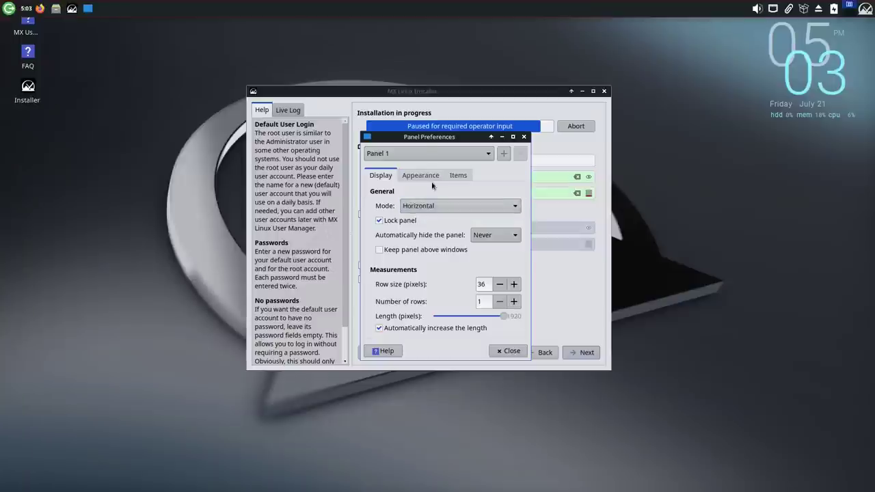
# Step: Unlock the panel, move it to the bottom edge, relock it, and tick Save live desktop changes
pyautogui.rightClick(448, 13)
pyautogui.click(406, 11)
pyautogui.click(378, 221)
pyautogui.moveTo(4, 7); pyautogui.dragTo(4, 482)
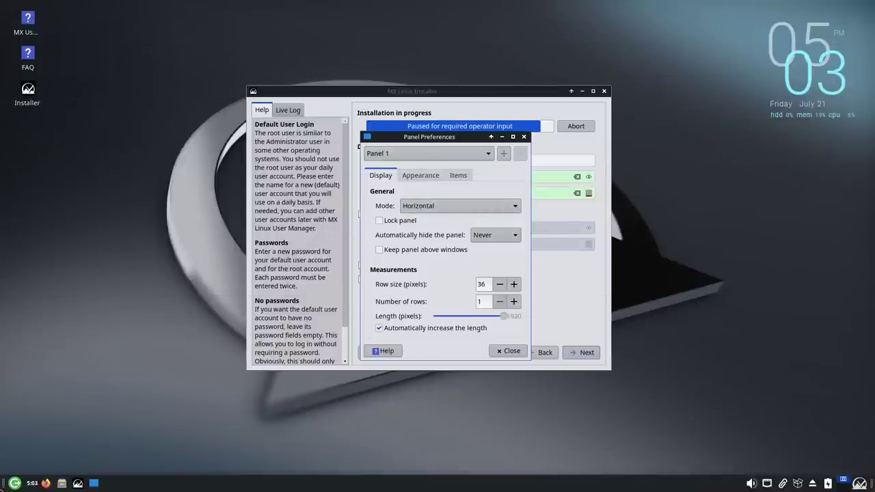
pyautogui.click(379, 221)
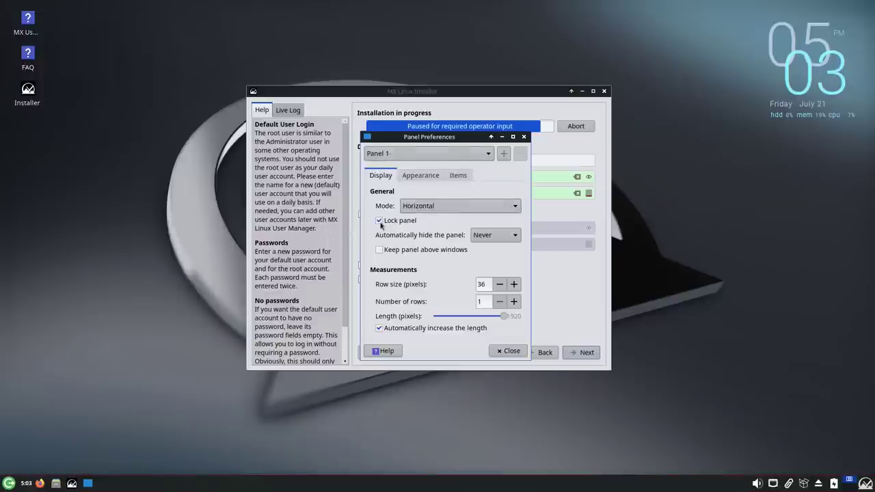
pyautogui.click(507, 351)
pyautogui.click(410, 280)
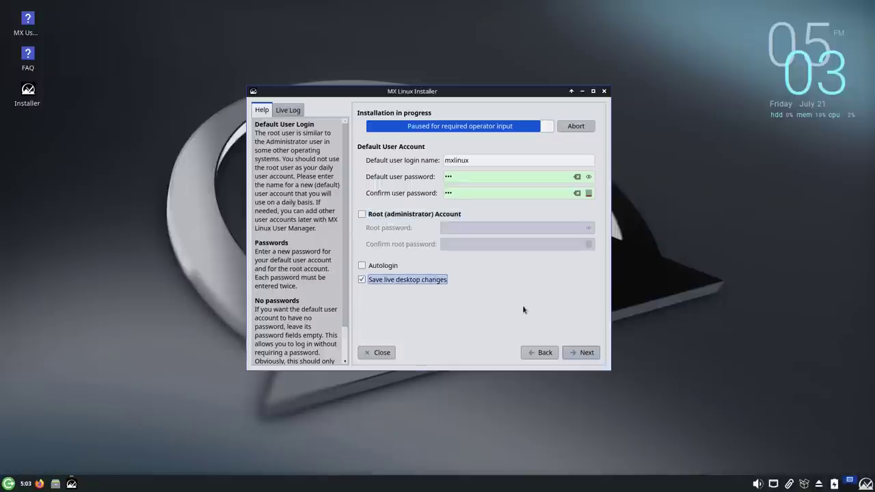
# Step: Continue past the account page and close the installer after the 'failed to create user directory' error
pyautogui.click(587, 352)
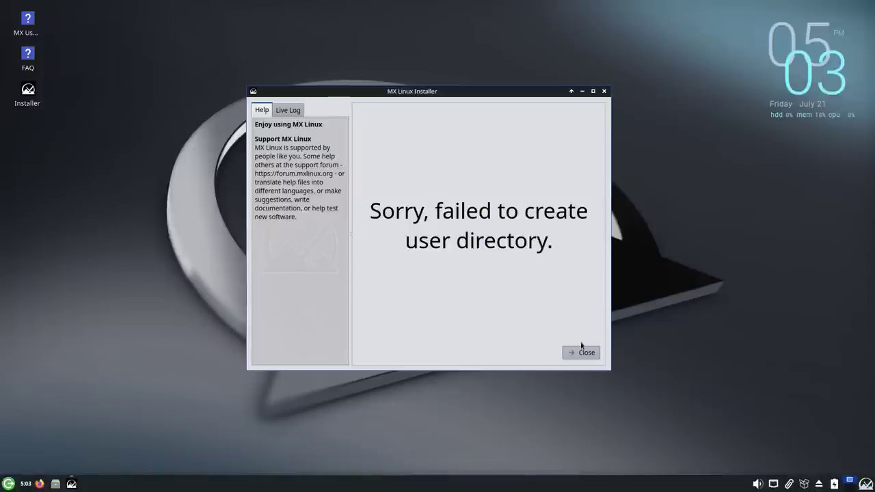
pyautogui.click(581, 352)
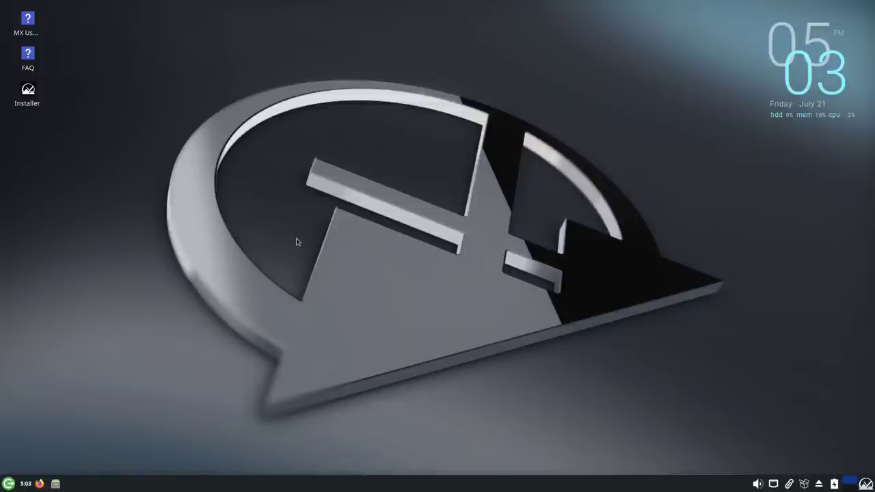
# Step: Relaunch the installer from the desktop icon and accept the terms of use
pyautogui.doubleClick(27, 90)
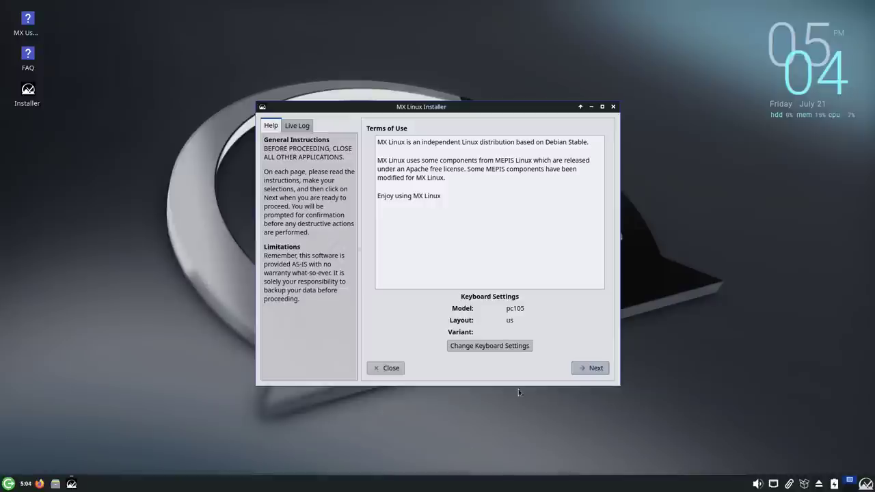
pyautogui.click(596, 368)
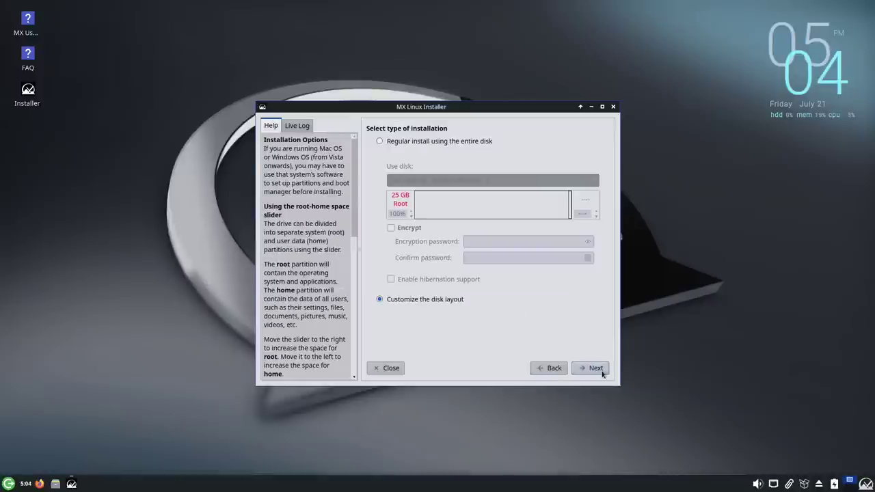
# Step: Choose Regular install using the entire disk, glance at the Live Log, and confirm formatting sda
pyautogui.click(430, 145)
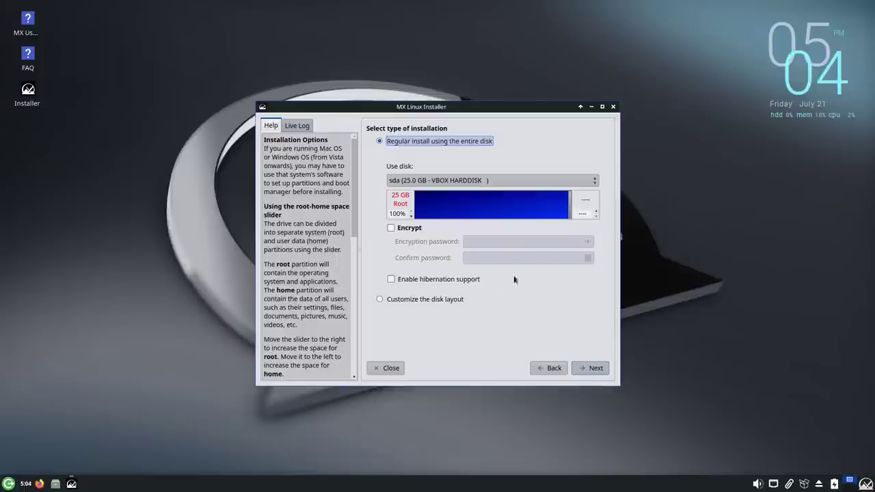
pyautogui.click(297, 126)
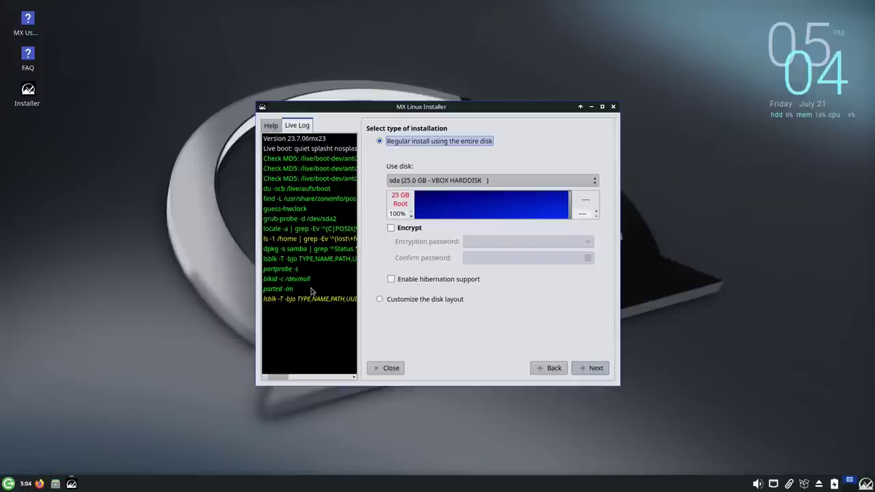
pyautogui.click(271, 126)
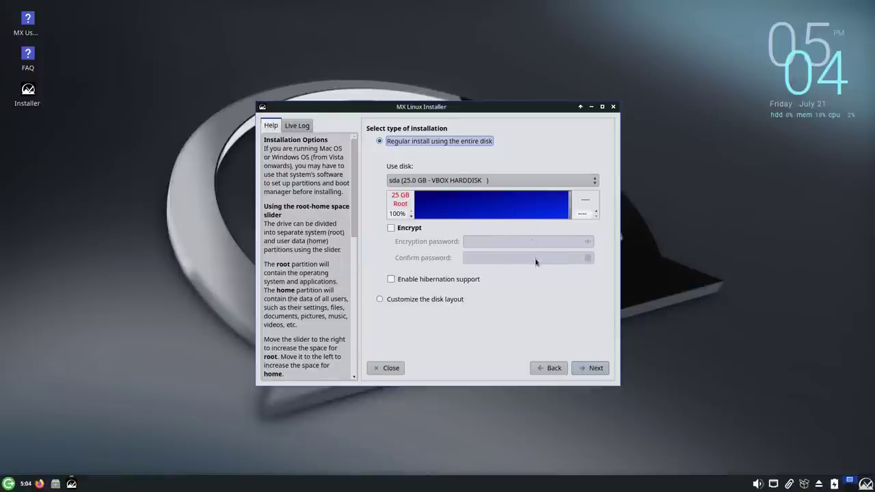
pyautogui.click(589, 369)
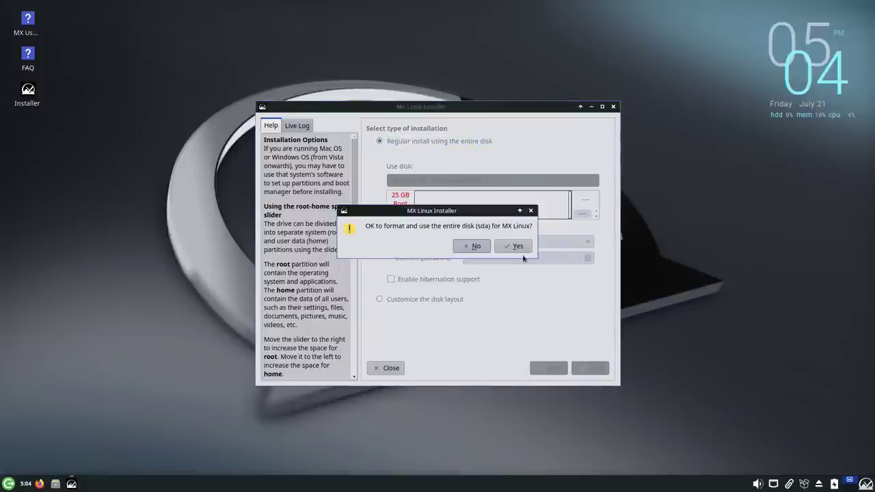
pyautogui.click(517, 246)
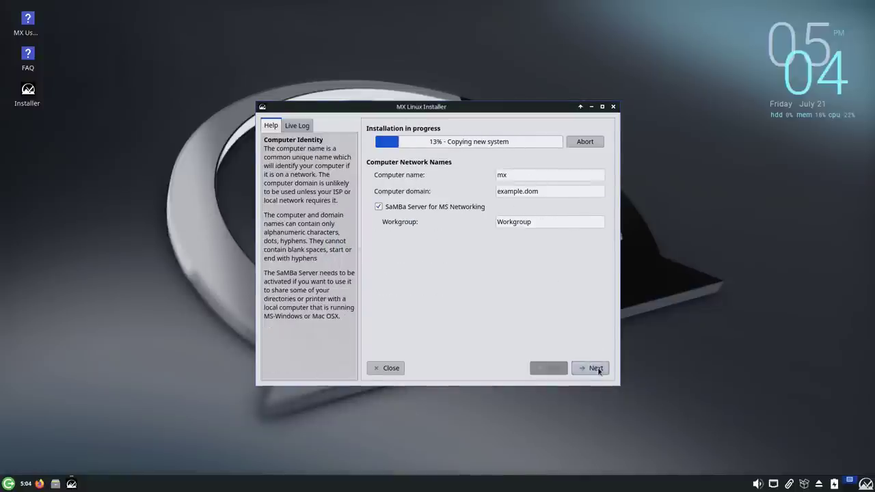
# Step: Move past the network names page to the localization and clock settings
pyautogui.click(592, 367)
pyautogui.click(552, 367)
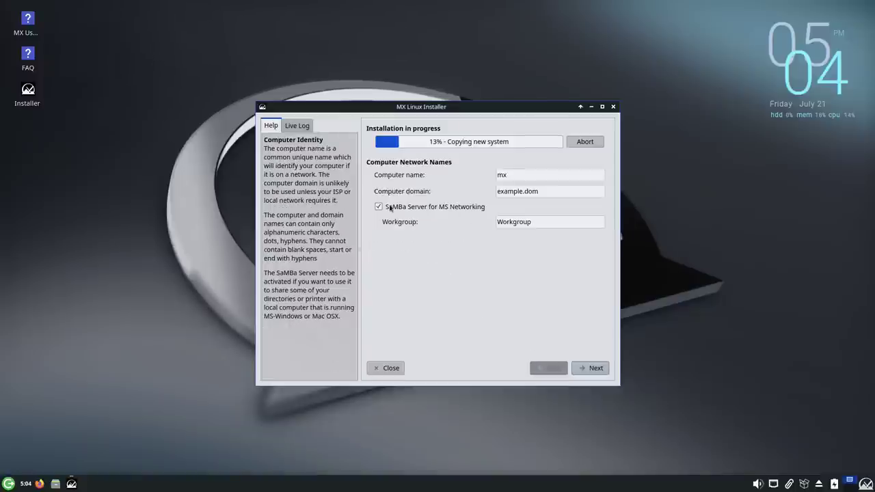
pyautogui.click(591, 367)
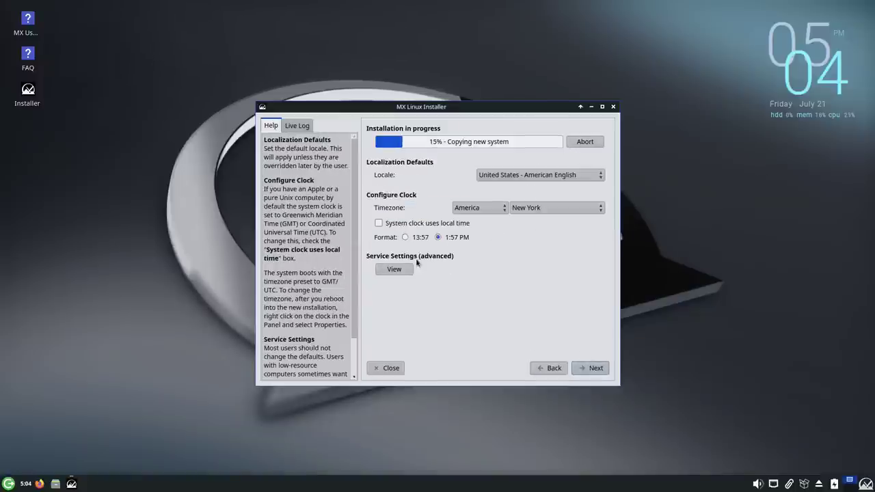
# Step: Untick the cups printer service in common services, then advance to the default user account page
pyautogui.click(409, 268)
pyautogui.scroll(-1, 414, 279)
pyautogui.hscroll(2, 407, 335)
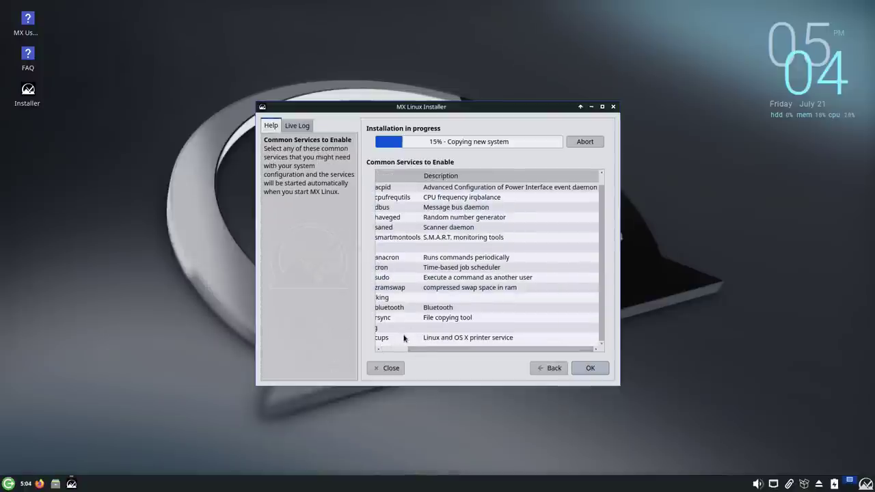
pyautogui.hscroll(-2, 389, 335)
pyautogui.click(400, 337)
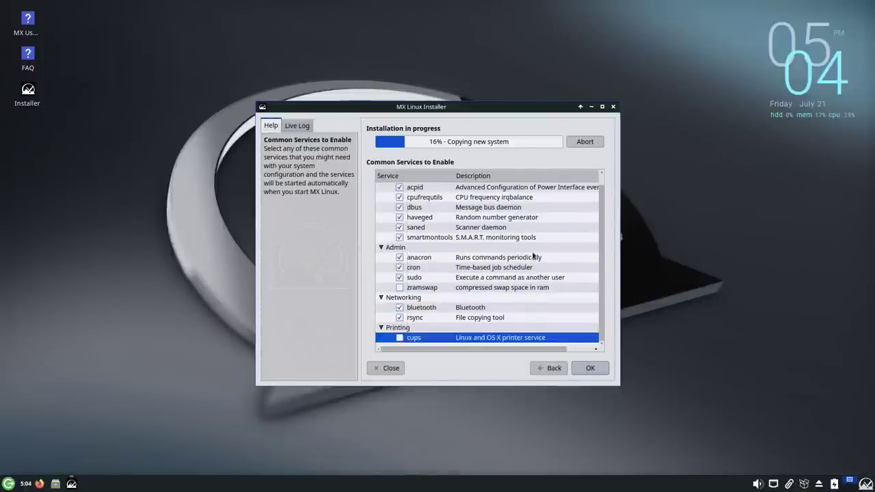
pyautogui.click(590, 368)
pyautogui.click(590, 368)
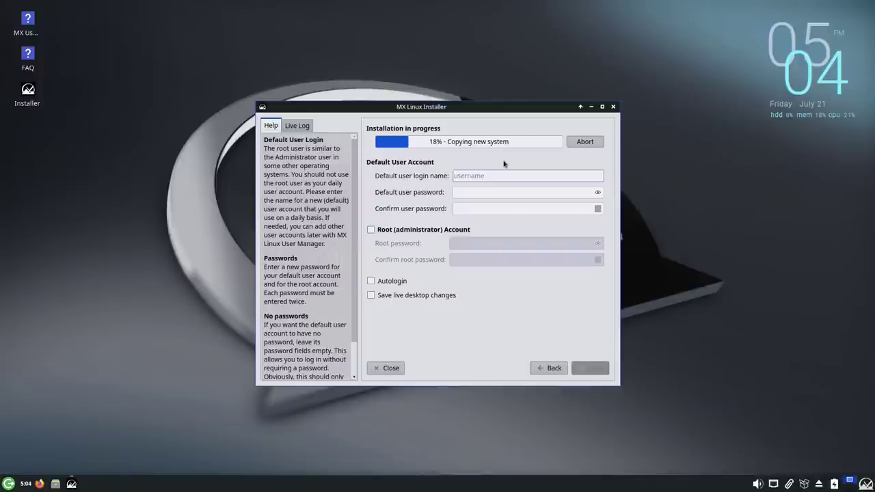
# Step: Enter login name 'mxlinux' and the user password twice, then continue past the account page
pyautogui.write('mxlinux')
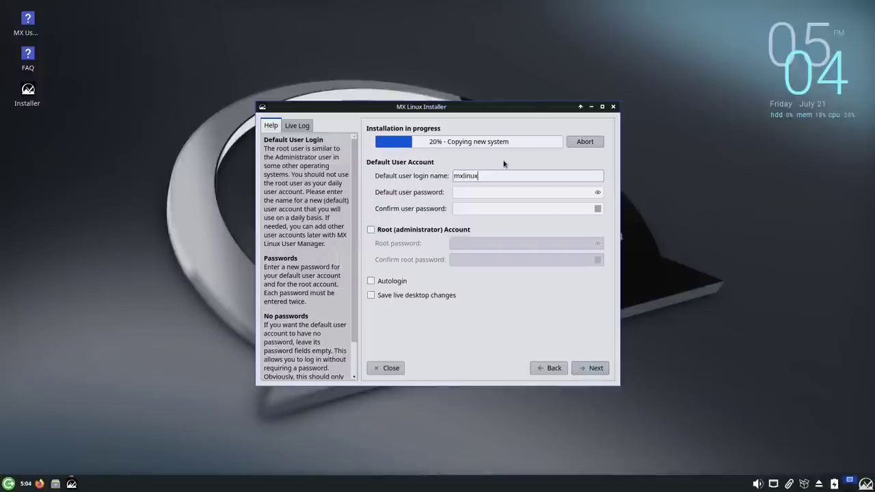
pyautogui.press('Tab')
pyautogui.write('de')
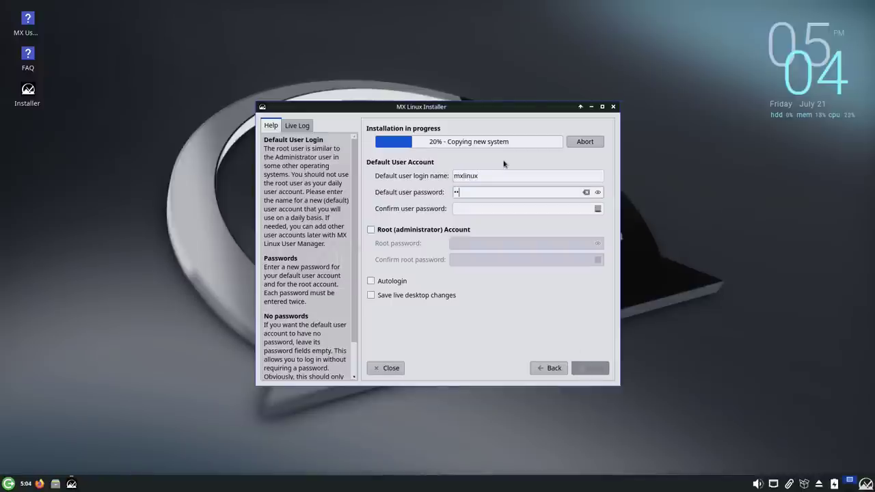
pyautogui.write('m')
pyautogui.press('Tab')
pyautogui.write('dem')
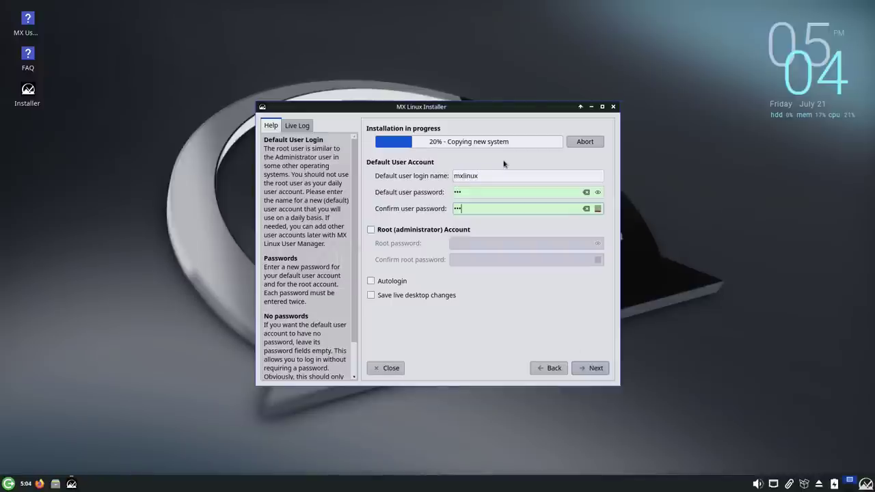
pyautogui.press('Tab')
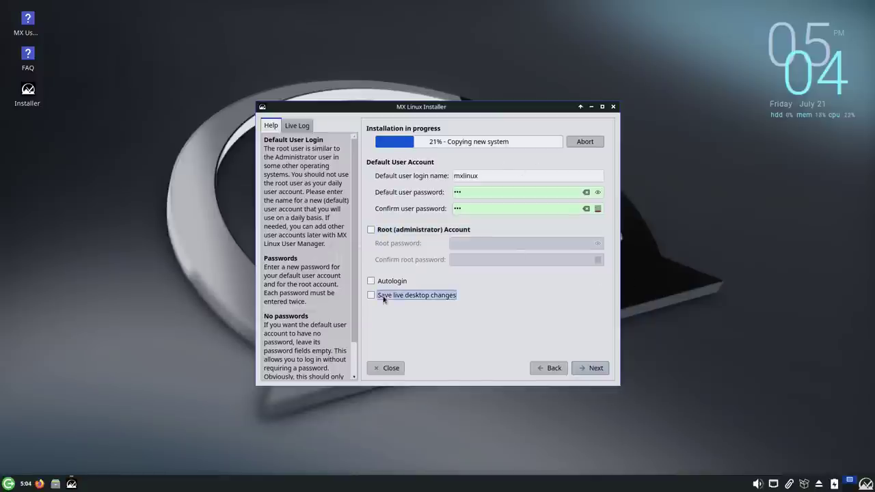
pyautogui.click(589, 368)
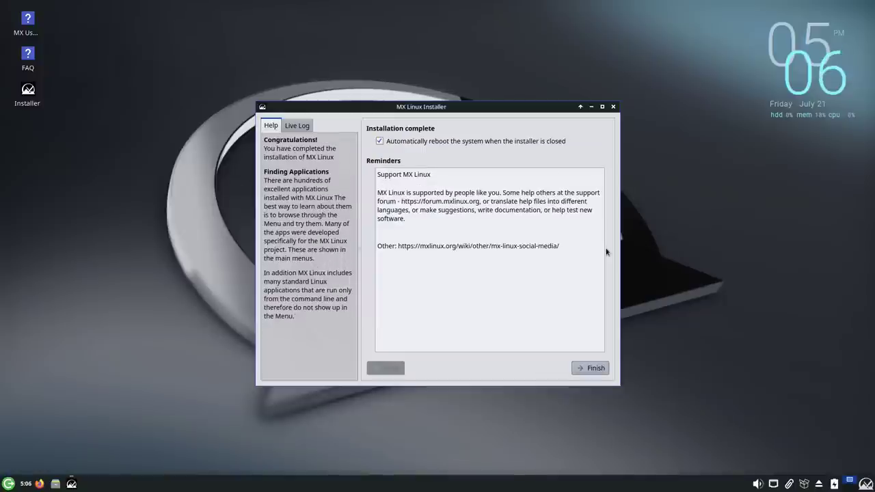
# Step: Finish the installation with 'Automatically reboot' checked and reboot into the MX-23 desktop
pyautogui.click(589, 368)
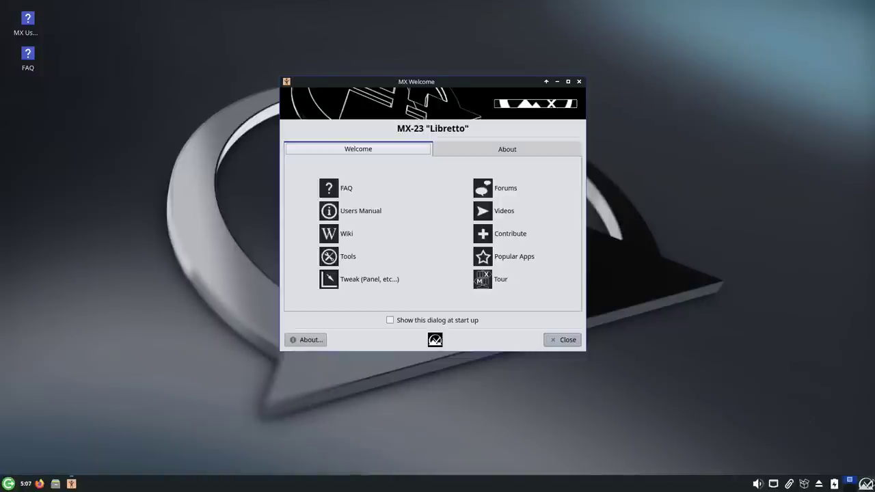
# Step: Unlock the bottom panel by unchecking Lock panel in Panel Preferences
pyautogui.click(864, 482)
pyautogui.click(864, 483)
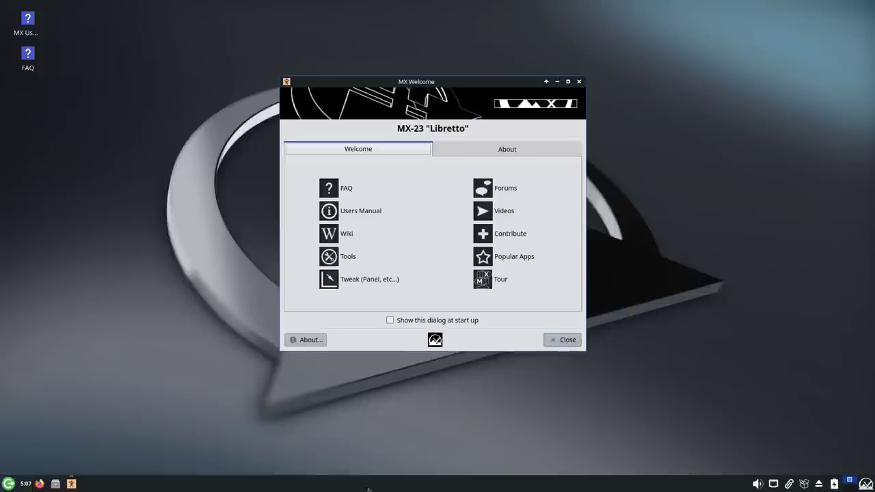
pyautogui.rightClick(569, 483)
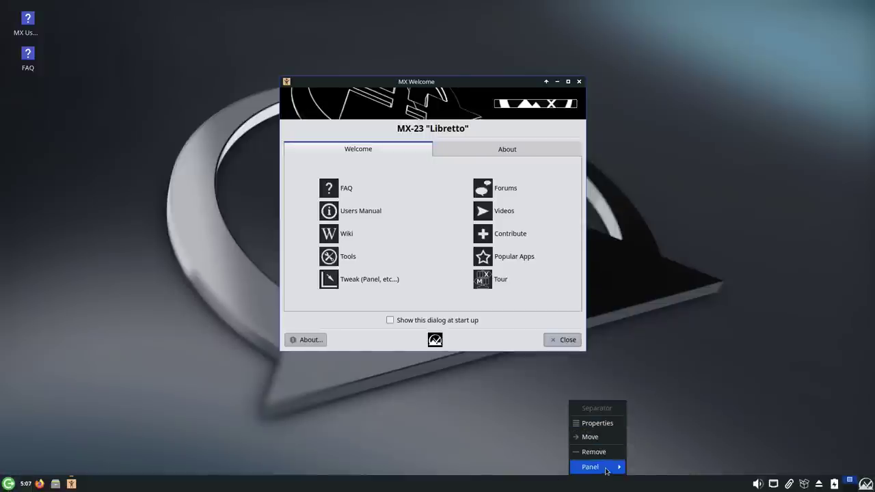
pyautogui.moveTo(598, 467)
pyautogui.click(656, 424)
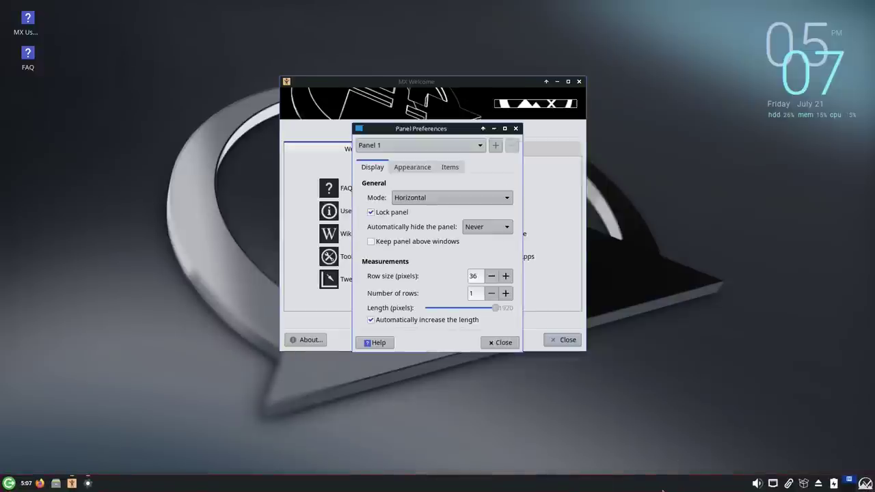
pyautogui.click(372, 213)
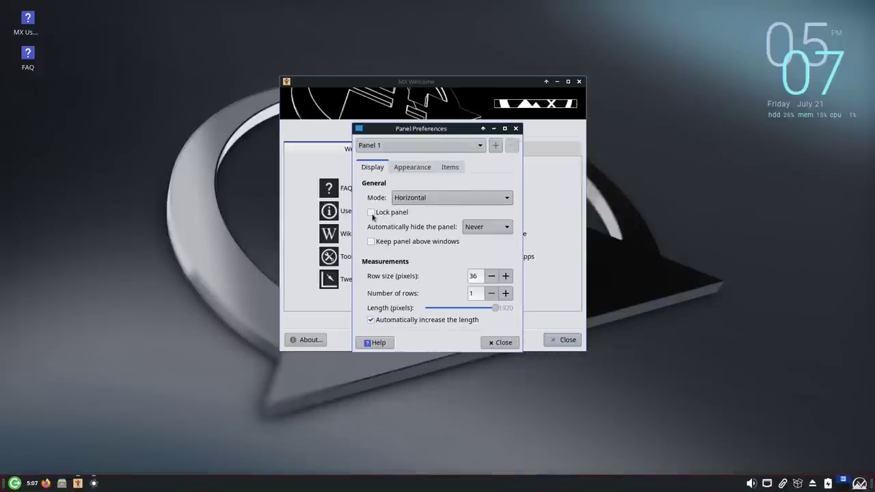
# Step: Move the Whisker Menu to the panel's far left and the Action Buttons beside the volume icon
pyautogui.rightClick(854, 483)
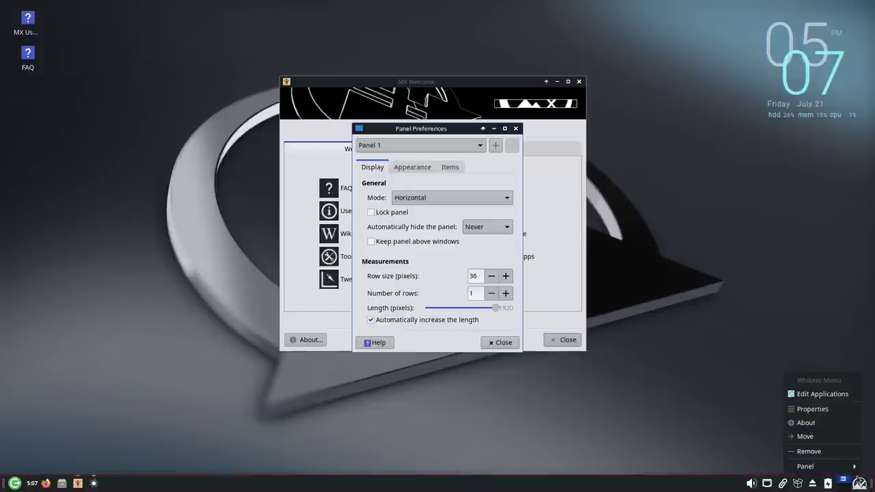
pyautogui.moveTo(835, 466)
pyautogui.click(815, 437)
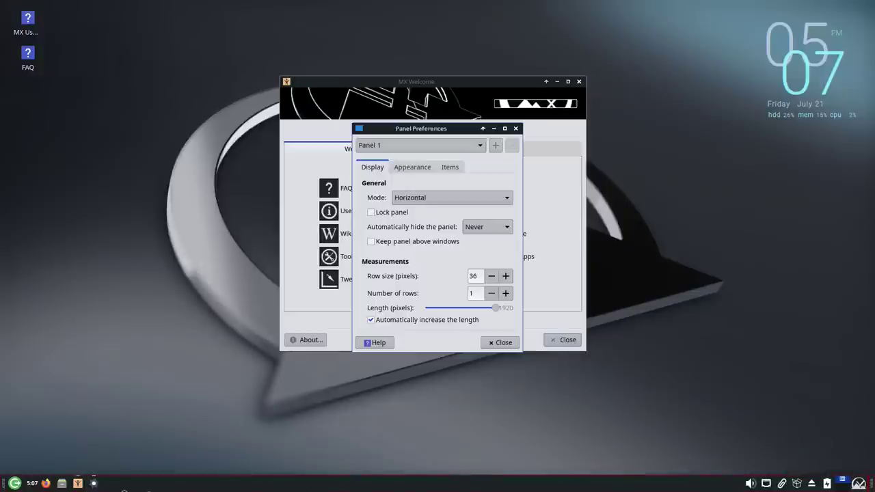
pyautogui.click(9, 485)
pyautogui.rightClick(28, 486)
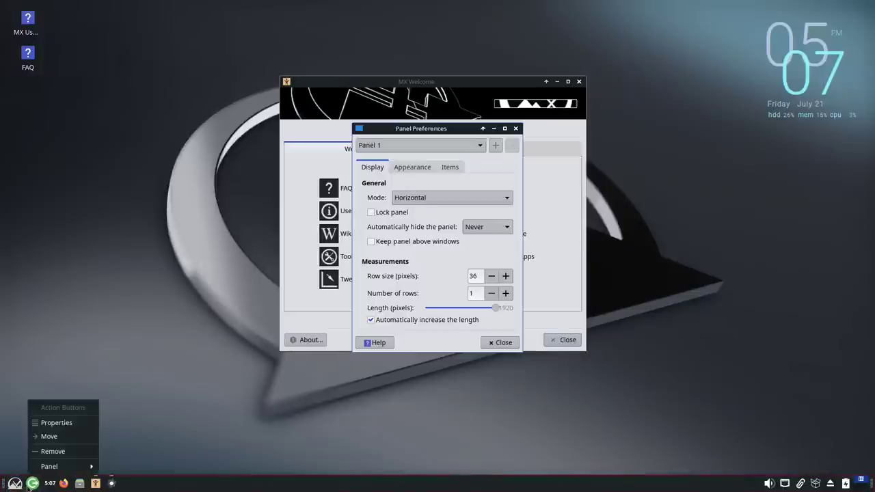
pyautogui.click(53, 436)
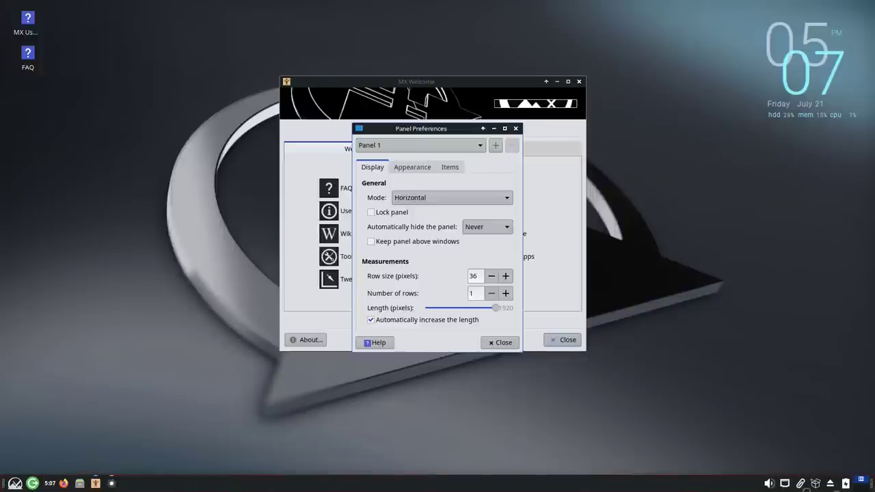
pyautogui.click(759, 484)
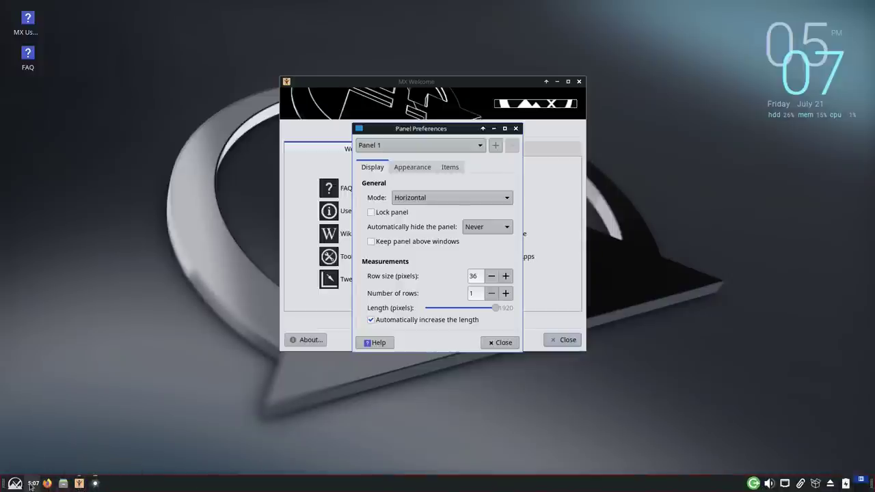
# Step: Remove the Workspace Switcher from the panel
pyautogui.rightClick(862, 480)
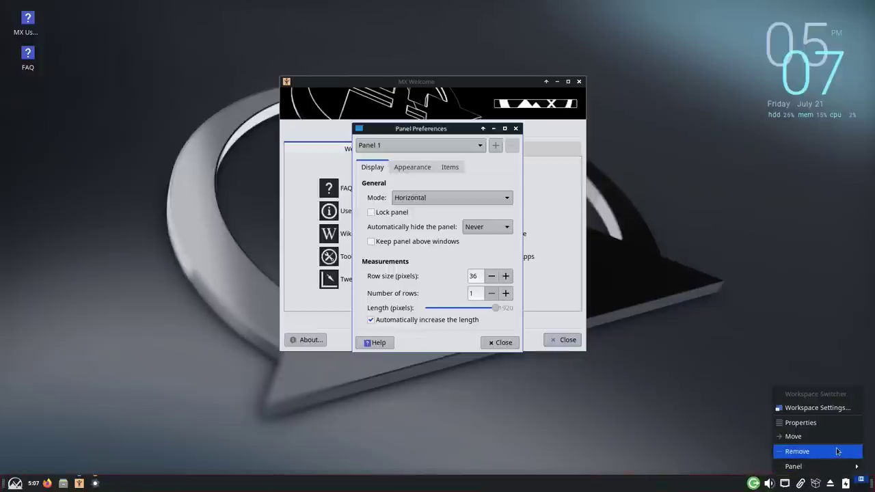
pyautogui.click(797, 450)
pyautogui.click(523, 277)
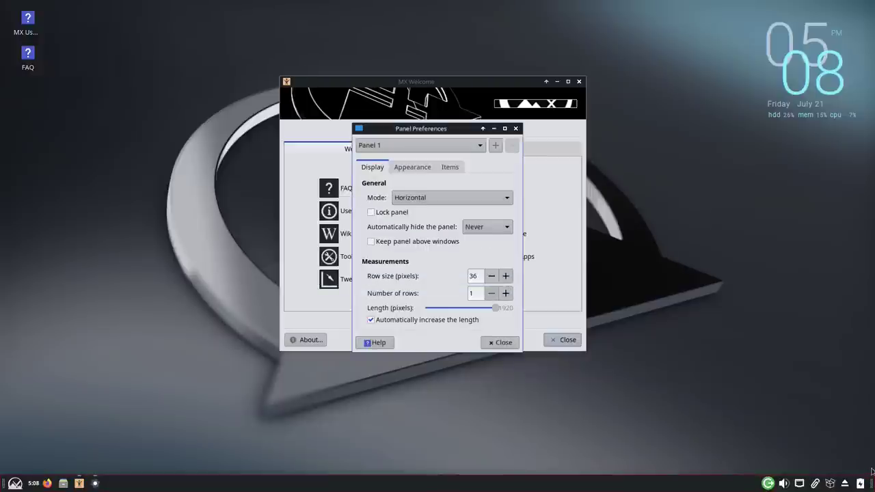
# Step: Add a Panel 2 in Panel Preferences, then permanently remove it, keeping only Panel 1
pyautogui.click(496, 145)
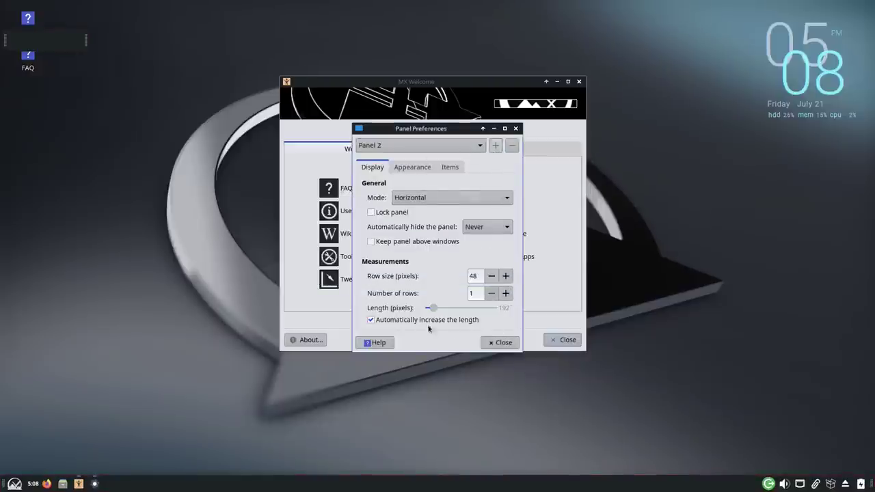
pyautogui.hotkey('ctrl', 'alt', 'd')
pyautogui.hotkey('ctrl', 'alt', 'd')
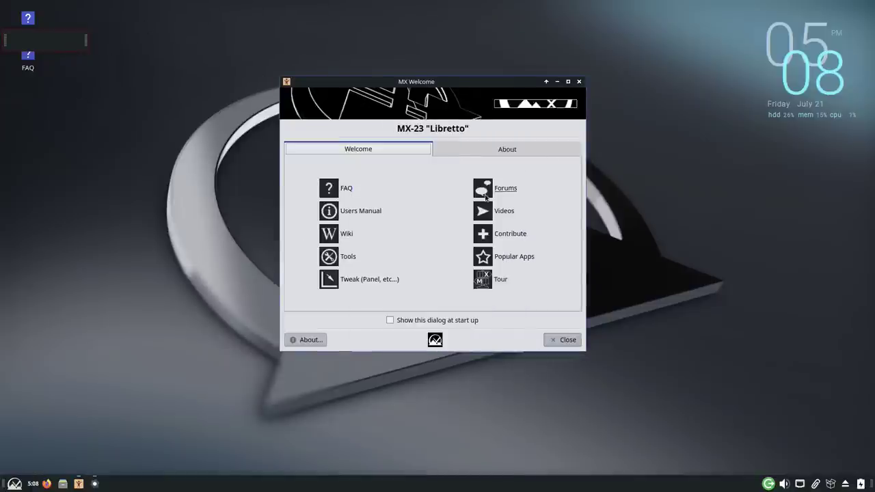
pyautogui.moveTo(375, 110); pyautogui.dragTo(584, 106)
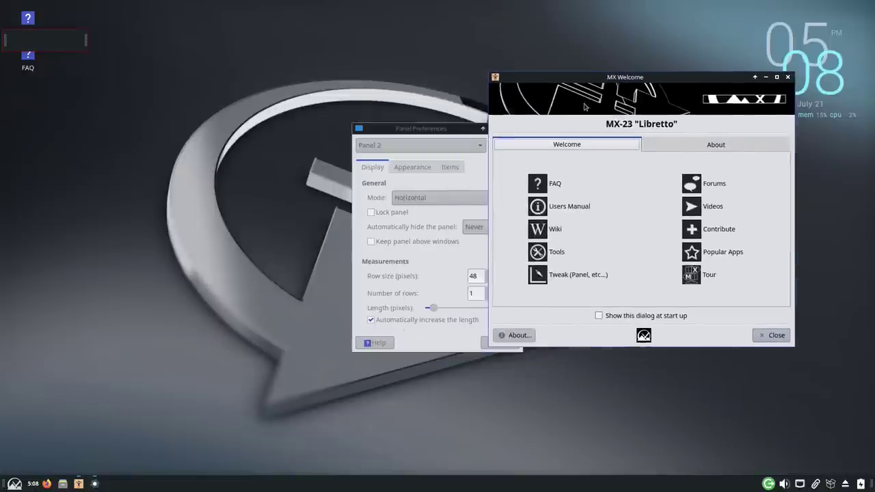
pyautogui.moveTo(444, 131); pyautogui.dragTo(341, 154)
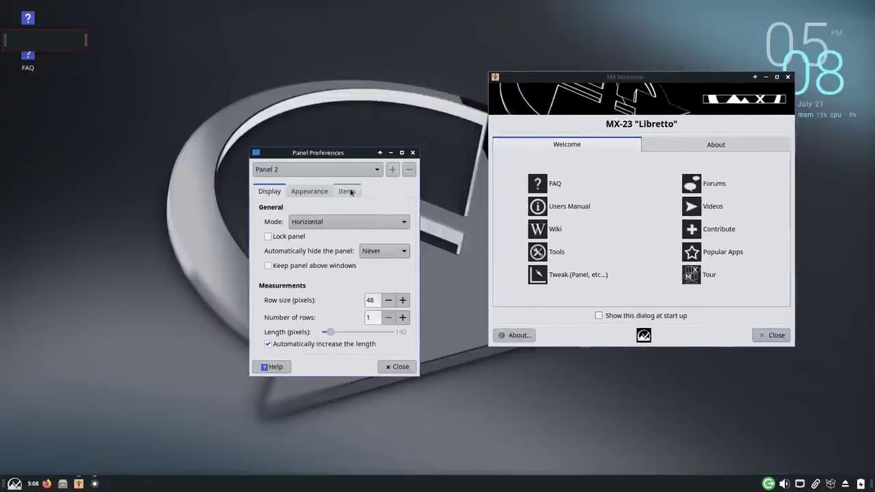
pyautogui.click(408, 169)
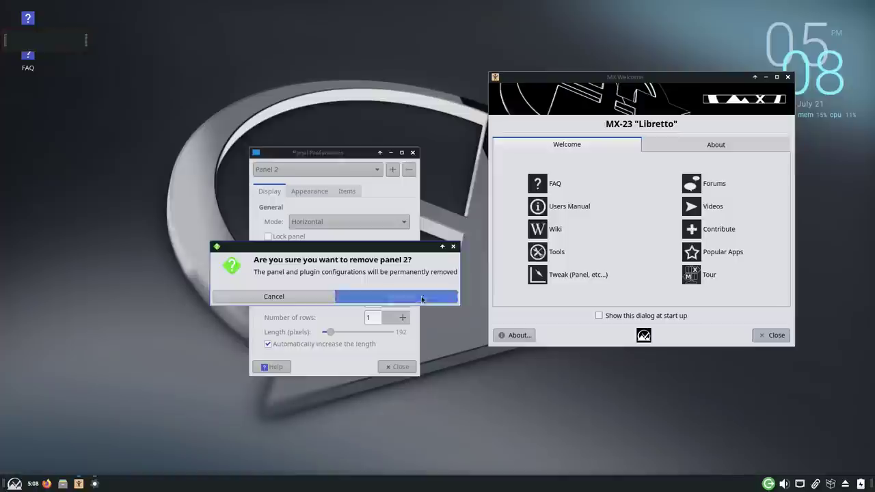
pyautogui.click(381, 297)
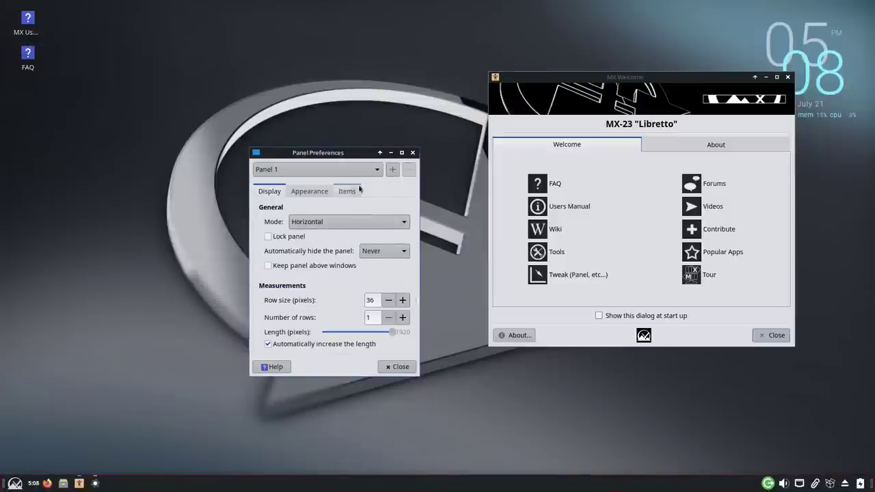
# Step: Search the Add New Items list for 'show' and add Show Desktop to the panel
pyautogui.click(395, 367)
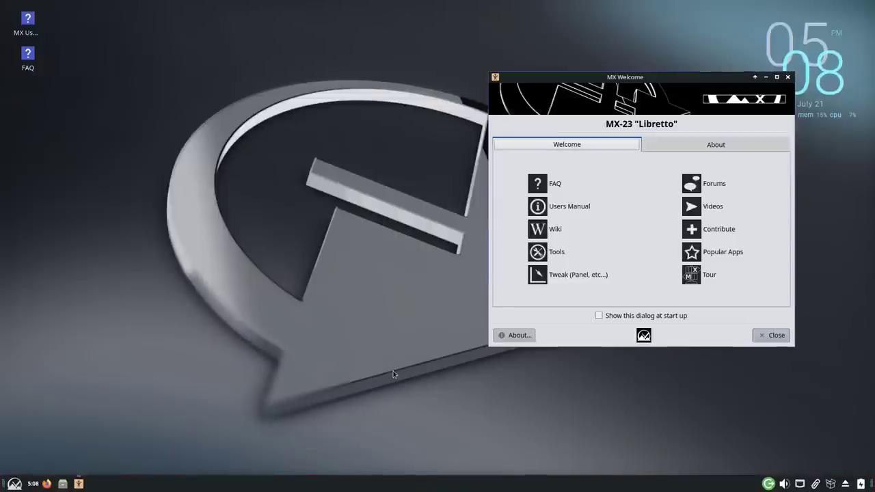
pyautogui.rightClick(426, 488)
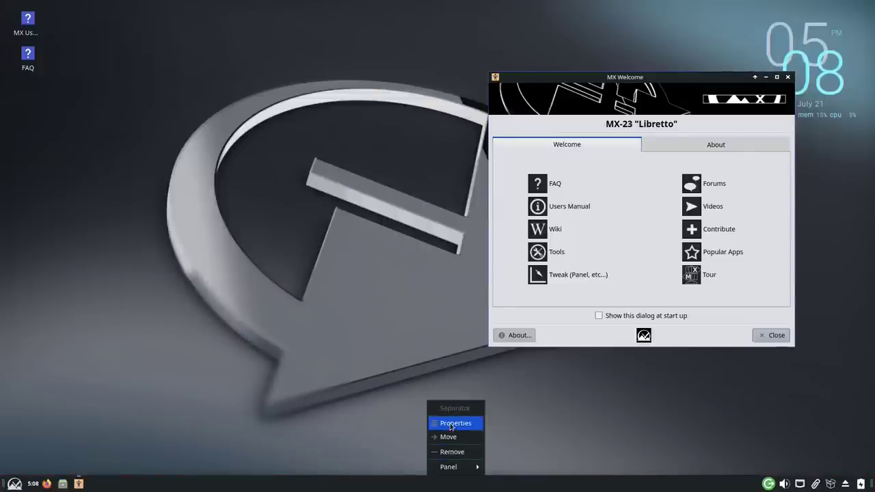
pyautogui.moveTo(458, 468)
pyautogui.click(514, 412)
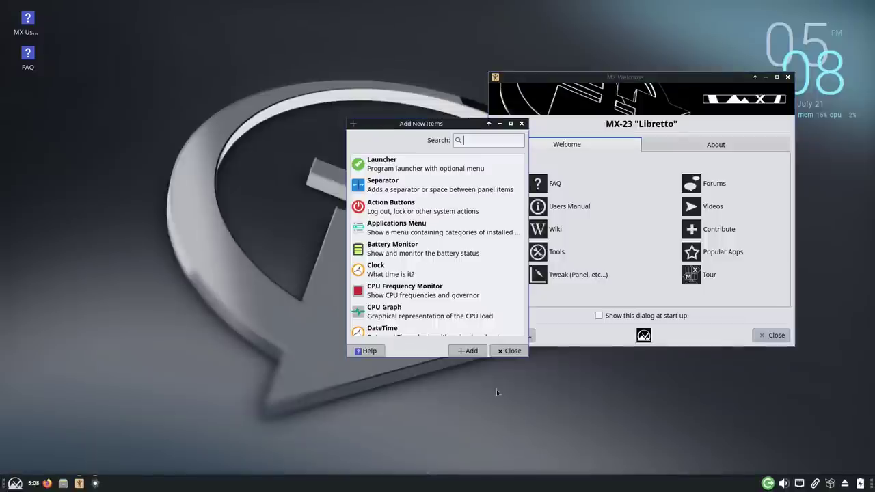
pyautogui.write('min')
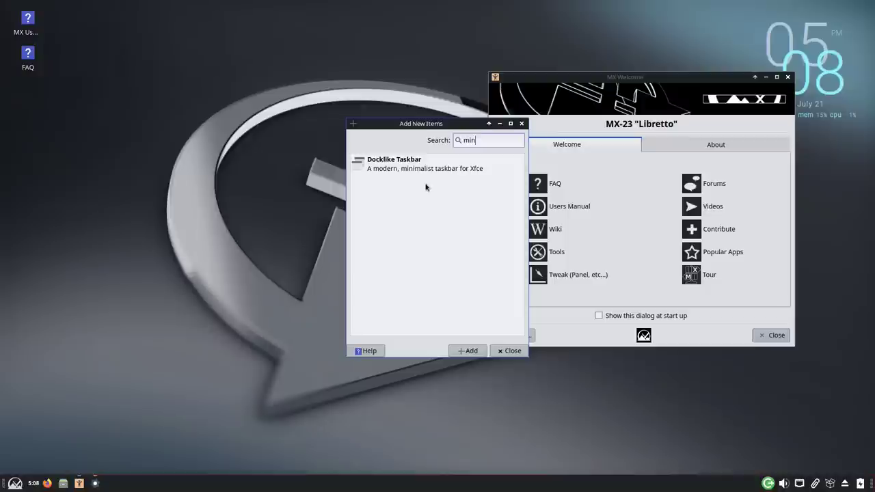
pyautogui.press('BackSpace')
pyautogui.press('BackSpace')
pyautogui.press('BackSpace')
pyautogui.write('show')
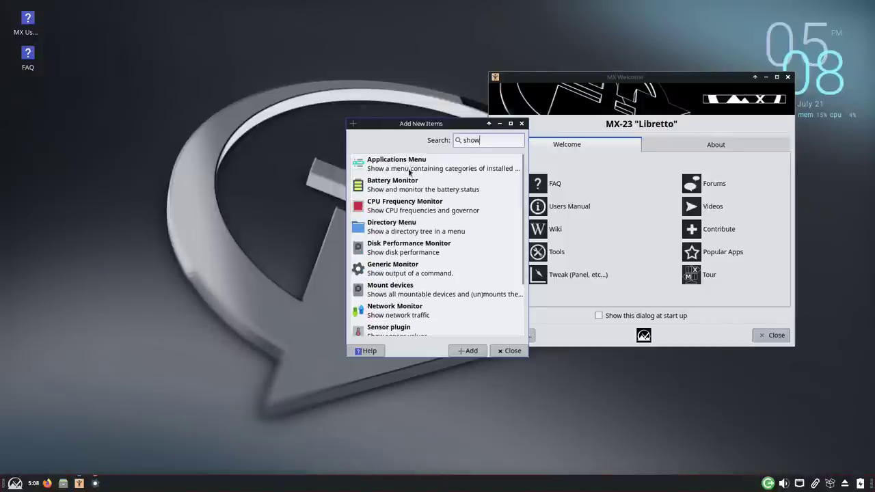
pyautogui.scroll(-2, 418, 259)
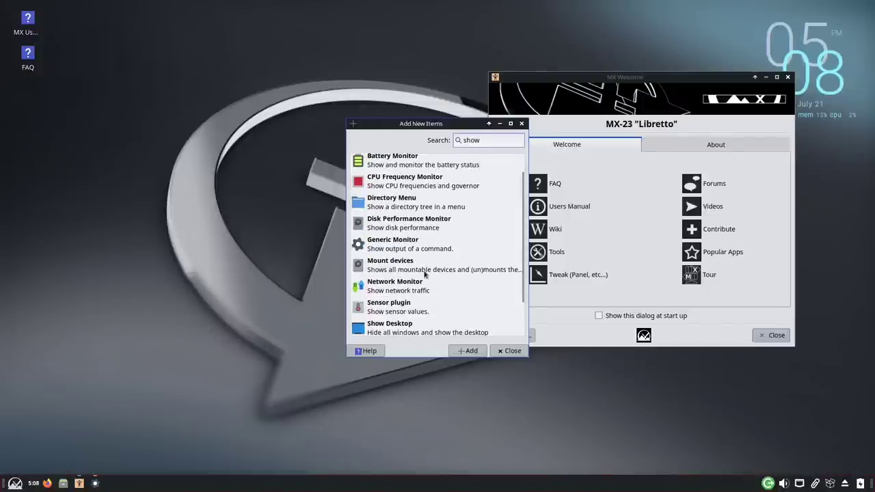
pyautogui.click(356, 310)
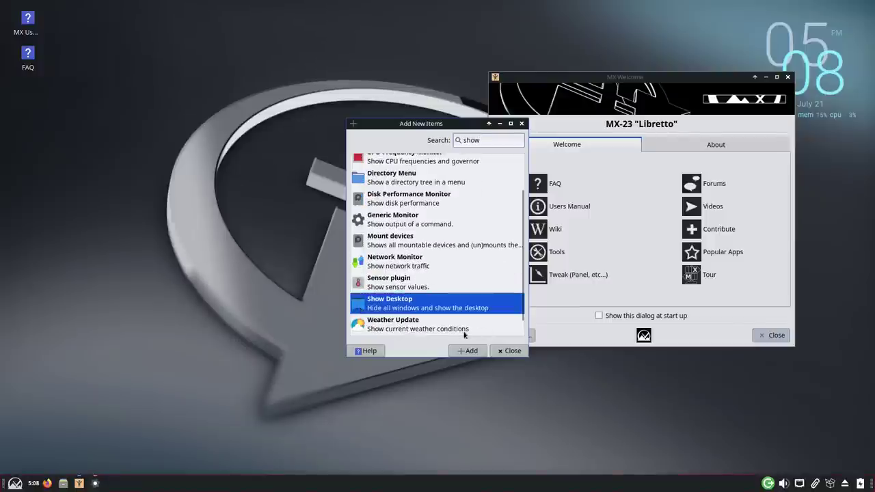
pyautogui.click(468, 350)
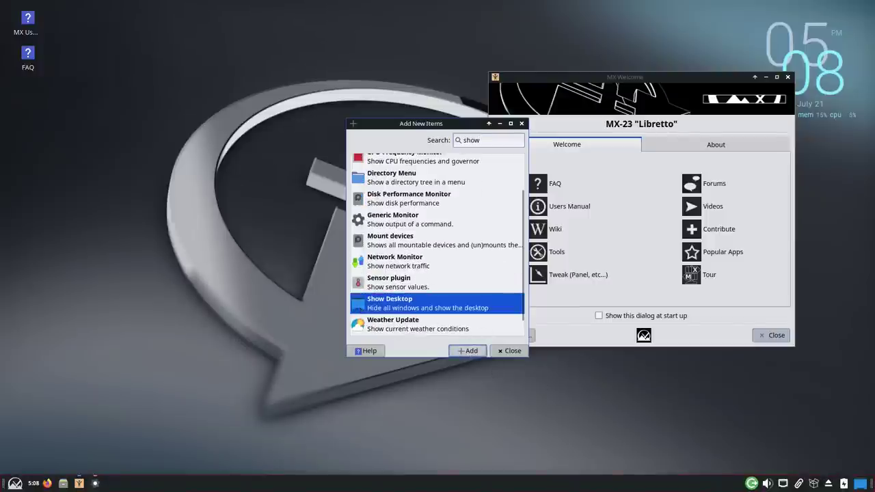
pyautogui.click(507, 350)
# Step: Reopen Panel Preferences from the separator's Panel submenu
pyautogui.rightClick(531, 484)
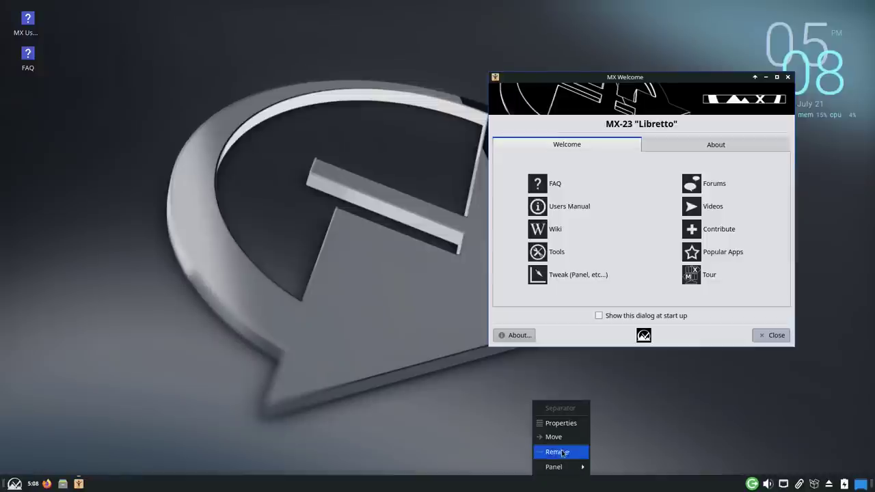
pyautogui.moveTo(571, 467)
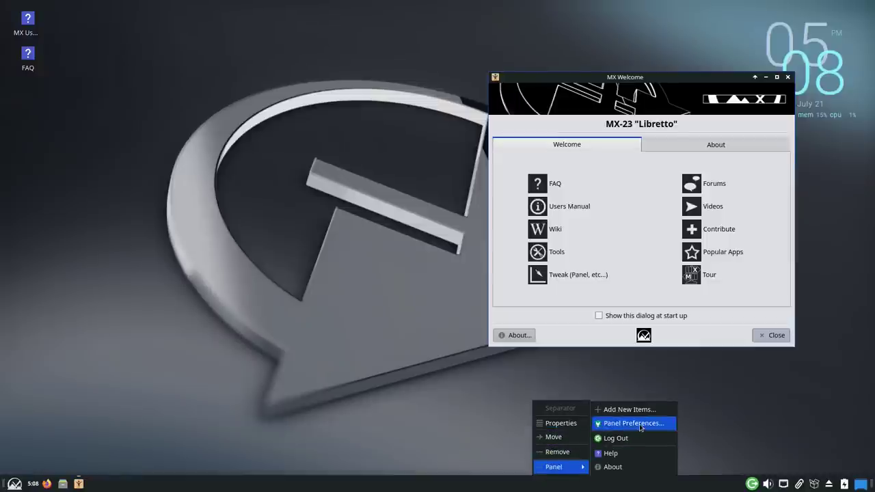
pyautogui.click(634, 423)
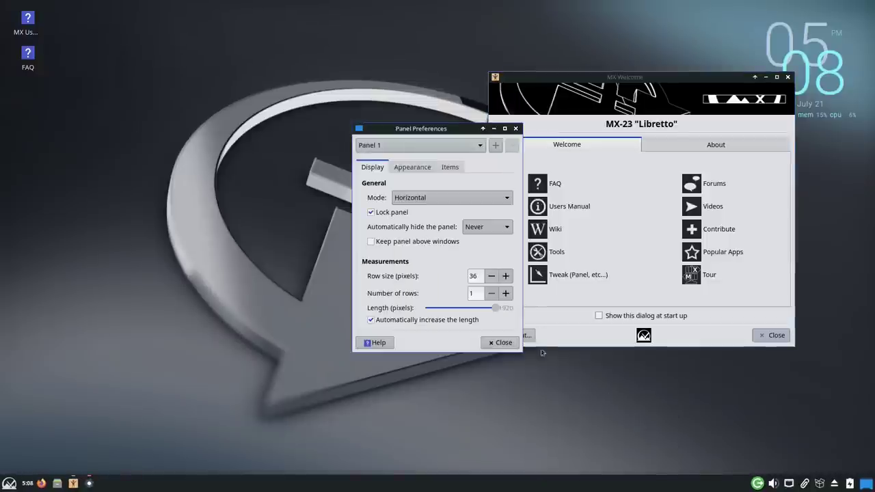
# Step: Close Panel Preferences, then centre the MX Welcome window and close it
pyautogui.click(499, 342)
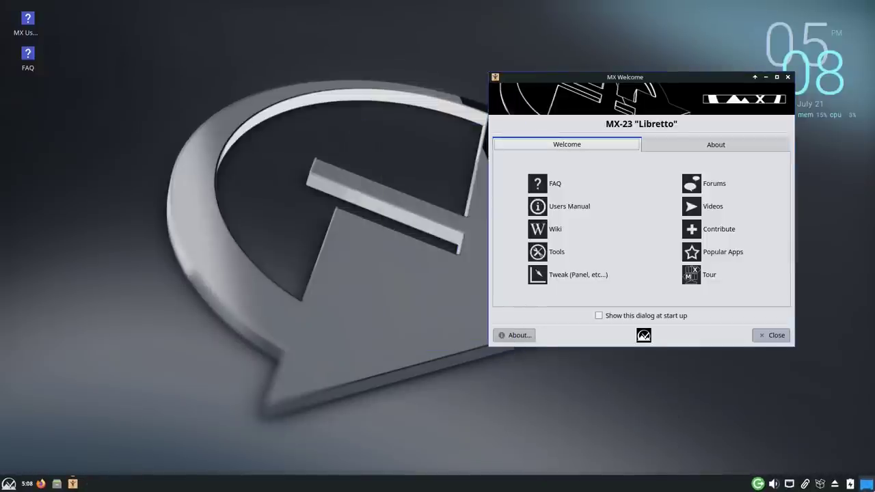
pyautogui.click(11, 484)
pyautogui.click(11, 484)
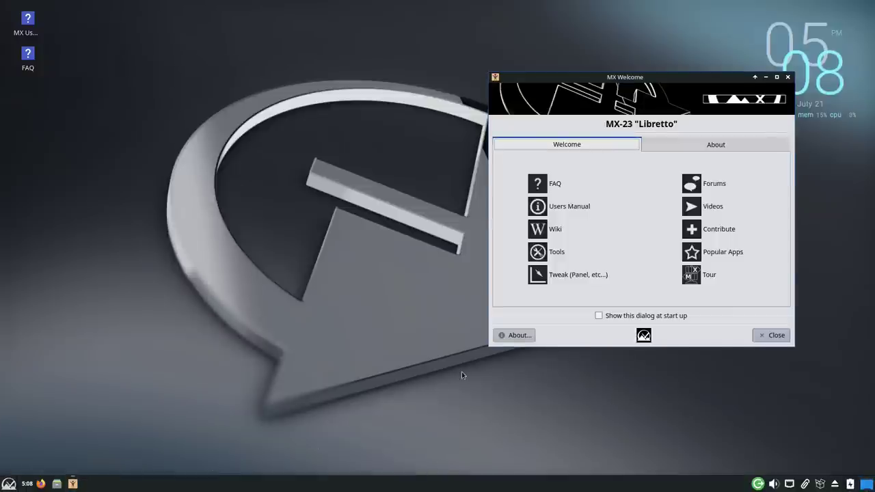
pyautogui.moveTo(717, 77); pyautogui.dragTo(469, 83)
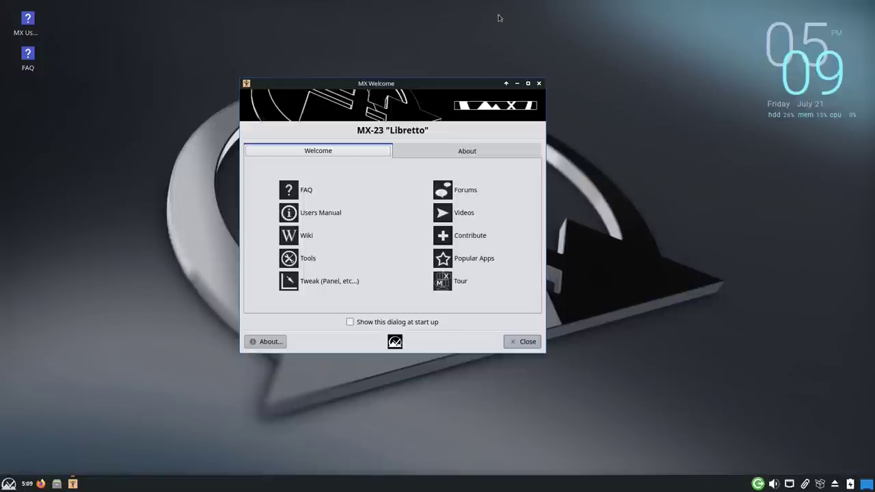
pyautogui.click(539, 83)
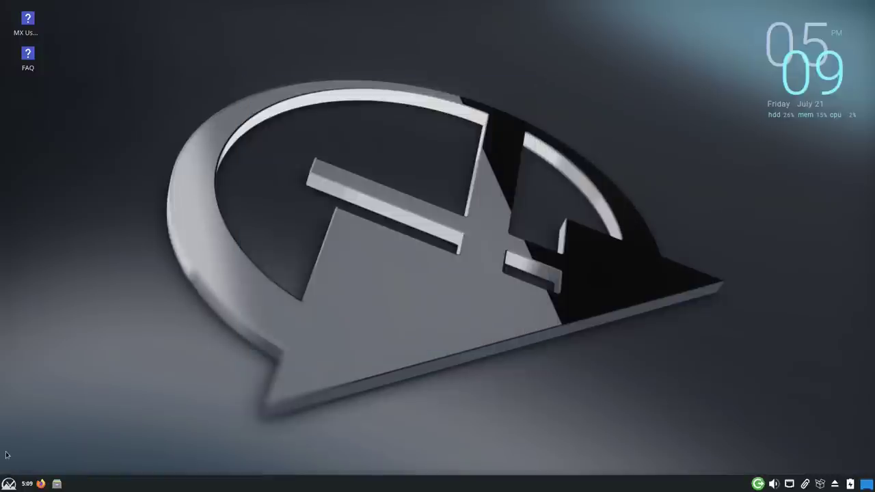
pyautogui.hotkey('ctrl', 'alt', 't')
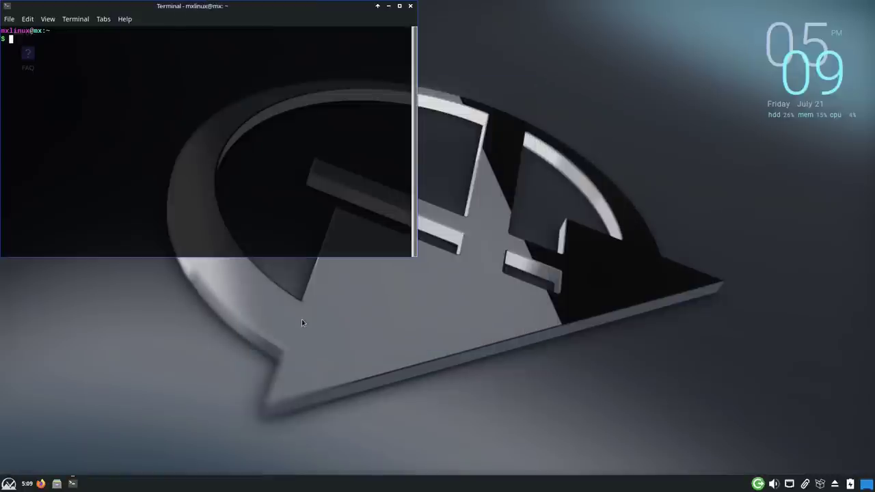
pyautogui.write('sudo ufw status')
pyautogui.press('Return')
pyautogui.press('Return')
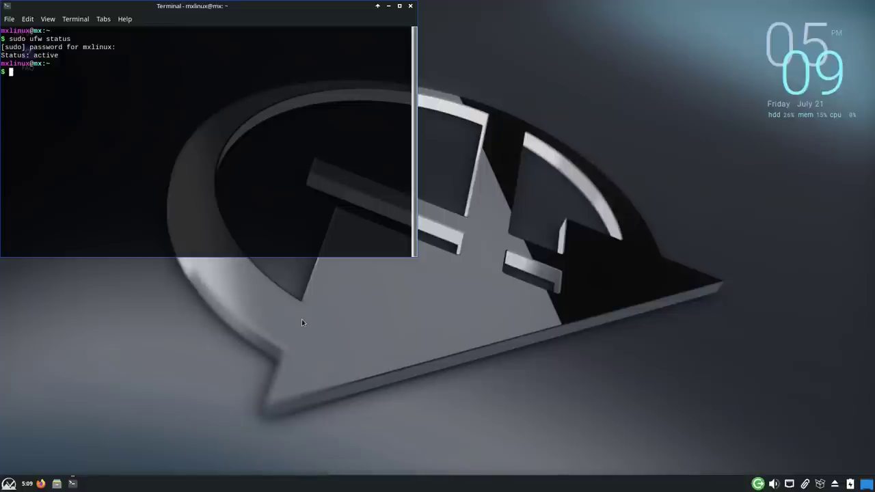
pyautogui.write('exit')
pyautogui.press('Return')
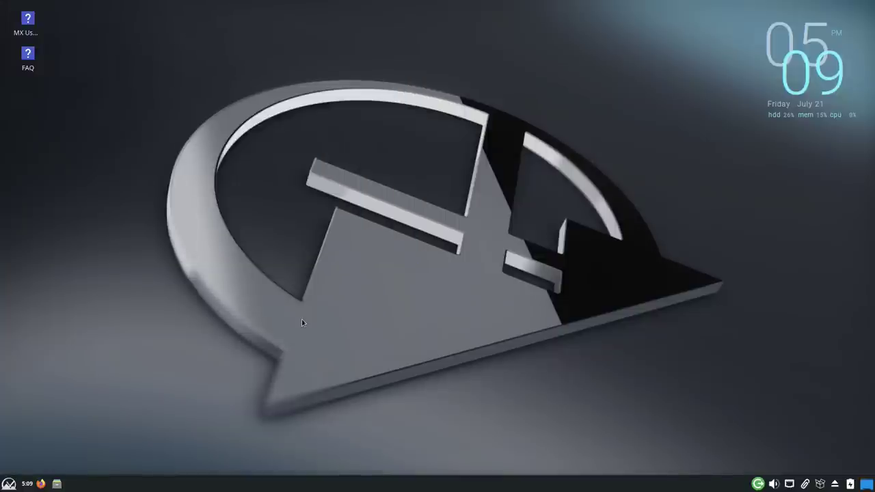
pyautogui.click(9, 485)
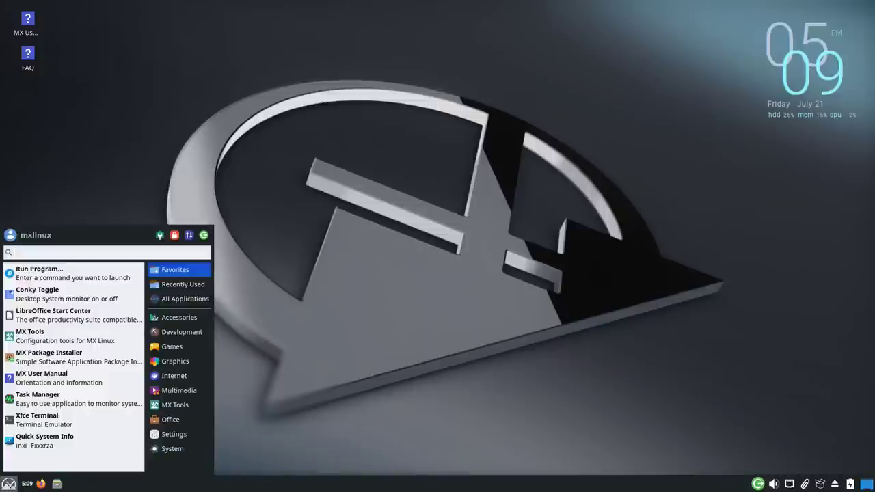
pyautogui.write('system')
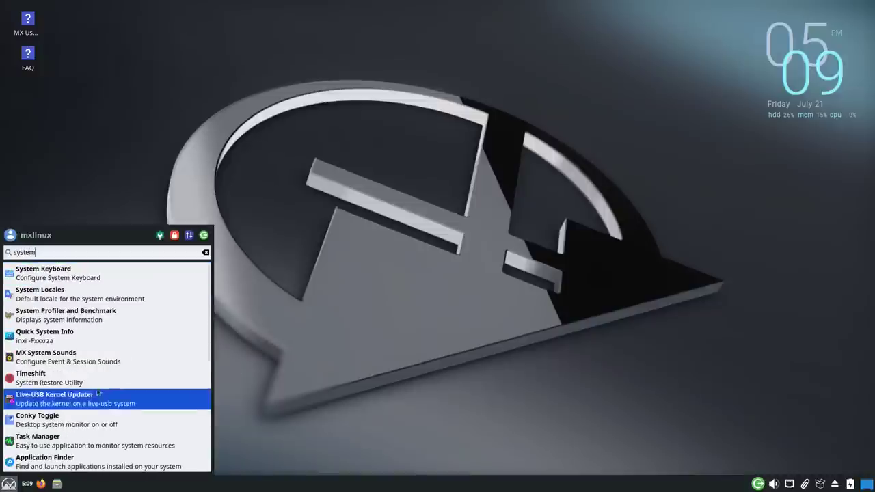
pyautogui.click(75, 440)
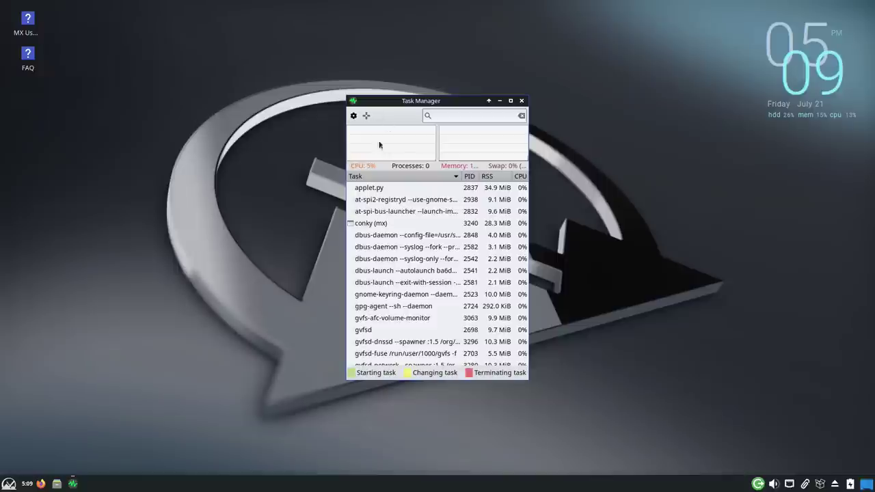
pyautogui.scroll(-15, 478, 279)
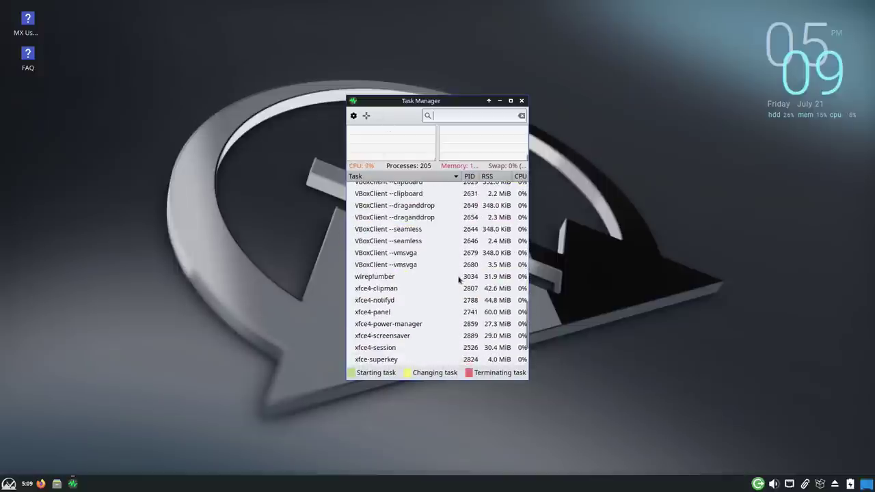
pyautogui.scroll(5, 459, 279)
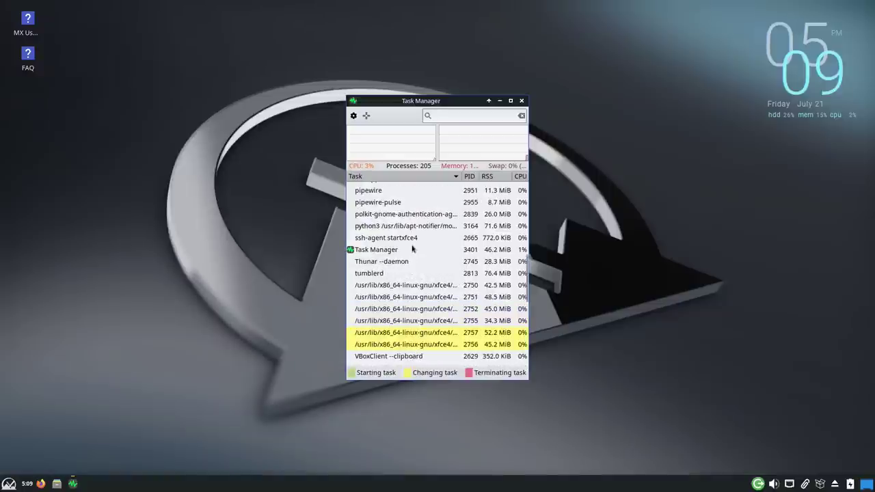
pyautogui.click(374, 202)
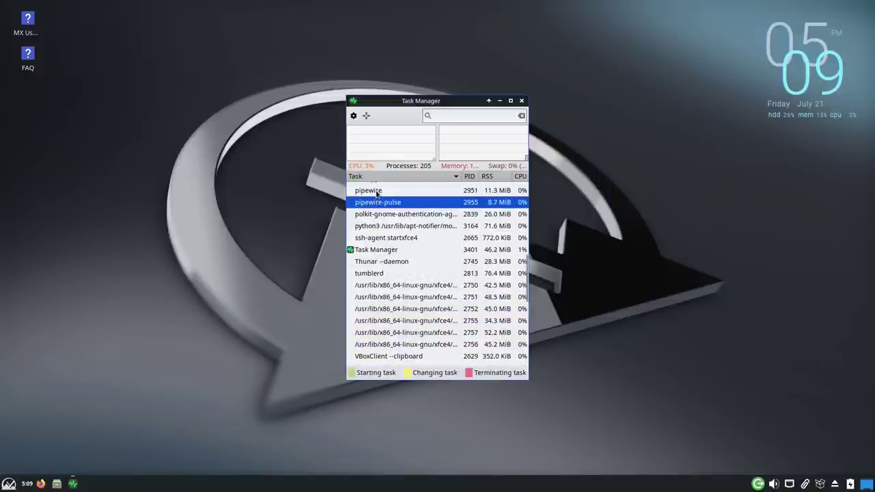
pyautogui.click(376, 192)
pyautogui.click(381, 202)
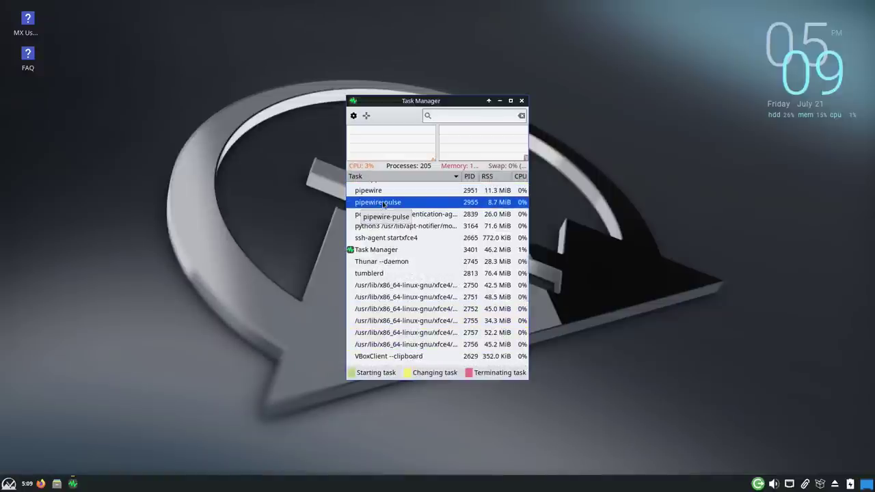
pyautogui.scroll(1, 382, 203)
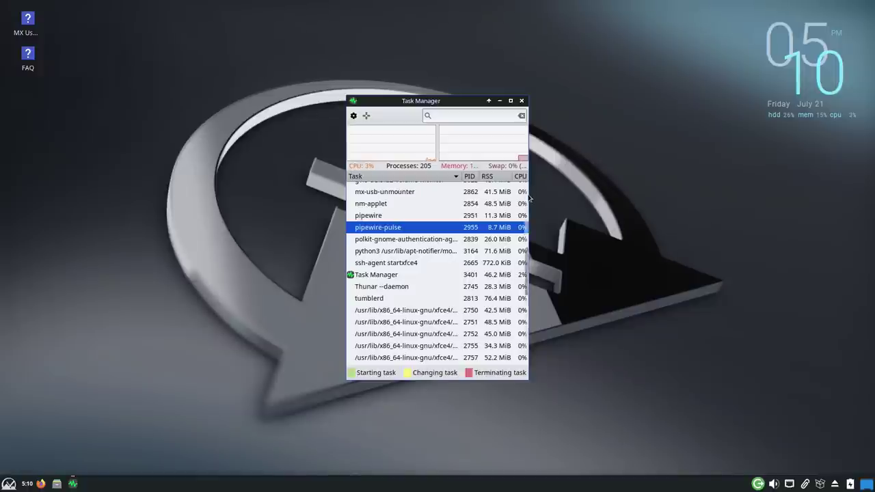
pyautogui.scroll(5, 529, 198)
pyautogui.click(521, 100)
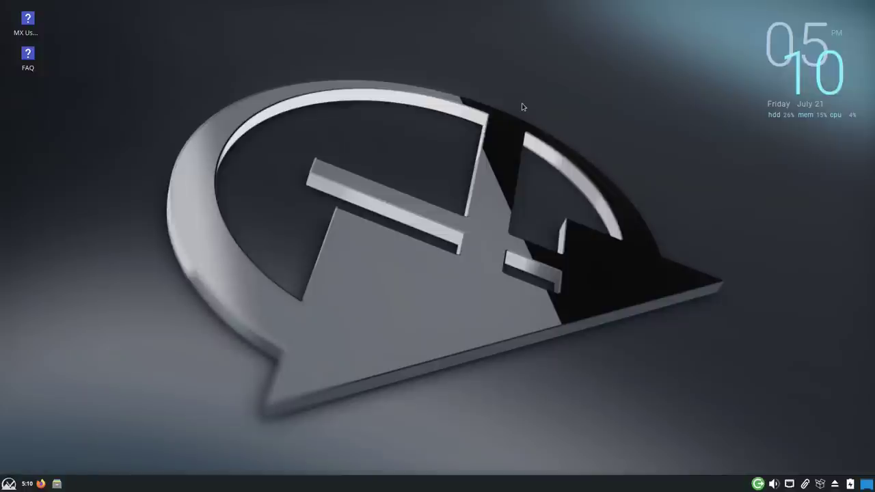
pyautogui.hotkey('ctrl', 'alt', 't')
pyautogui.write('htop')
pyautogui.press('Return')
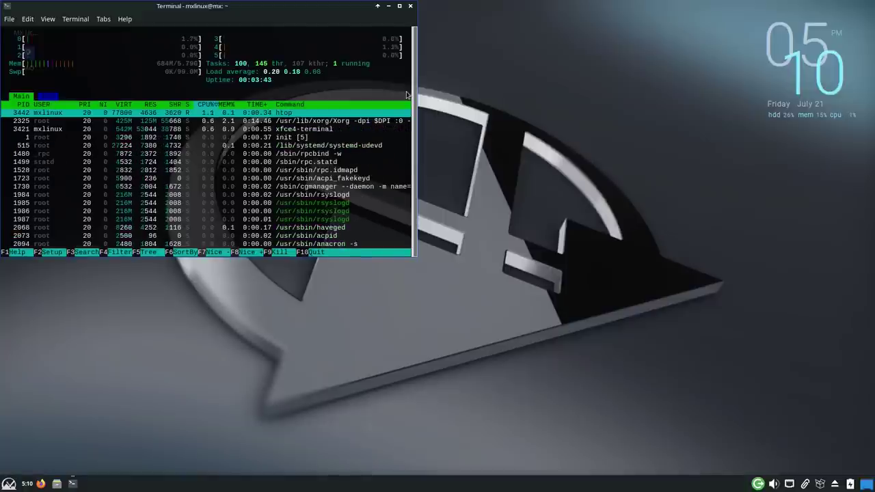
pyautogui.hotkey('ctrl', 'z')
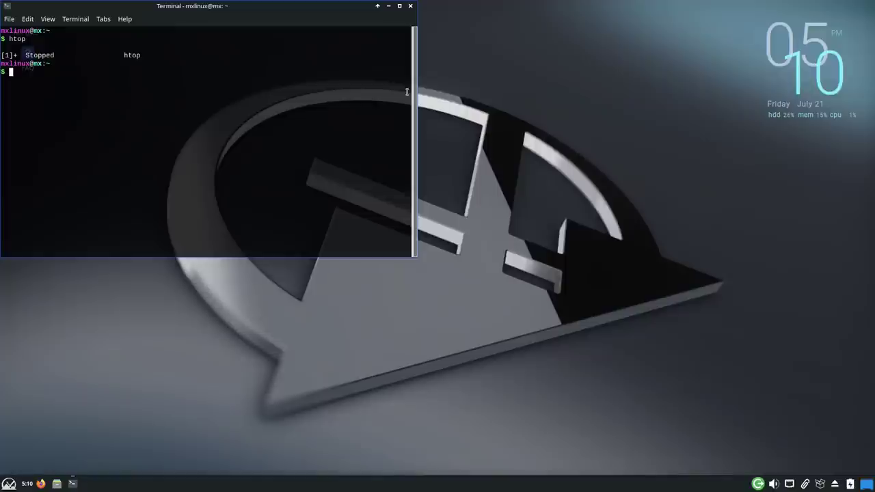
pyautogui.write('exit')
pyautogui.press('Return')
pyautogui.write('exit')
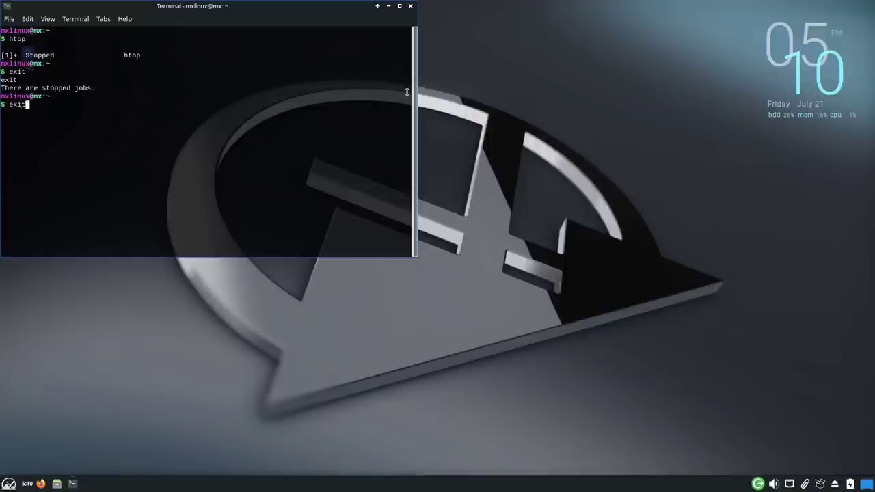
pyautogui.press('Return')
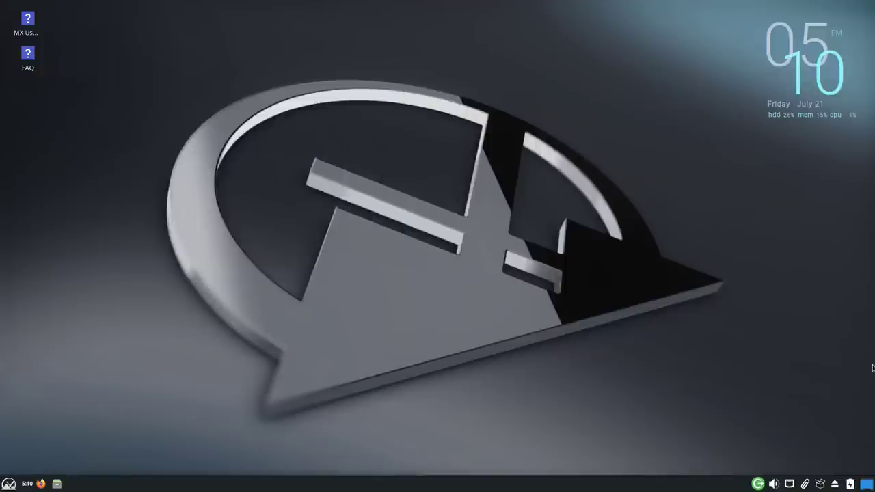
# Step: Launch MX Tools from the Whisker menu Favorites and start MX Package Installer
pyautogui.moveTo(820, 482)
pyautogui.click(9, 483)
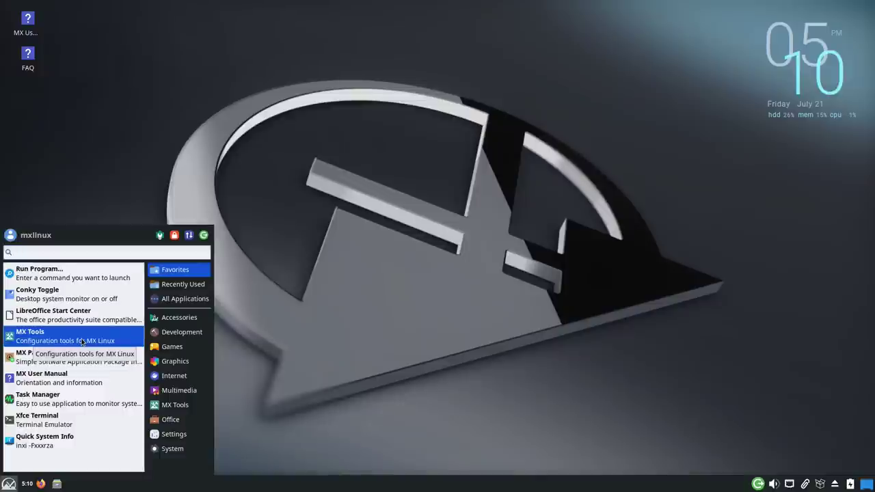
pyautogui.click(82, 342)
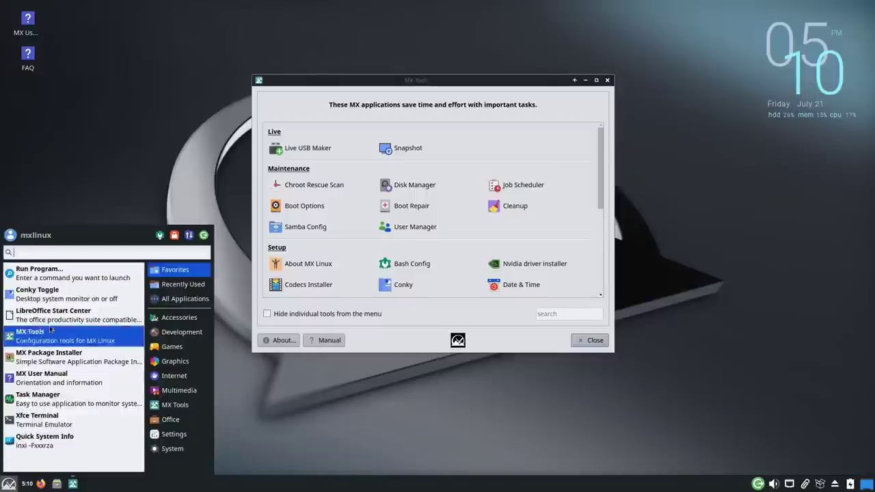
pyautogui.click(53, 361)
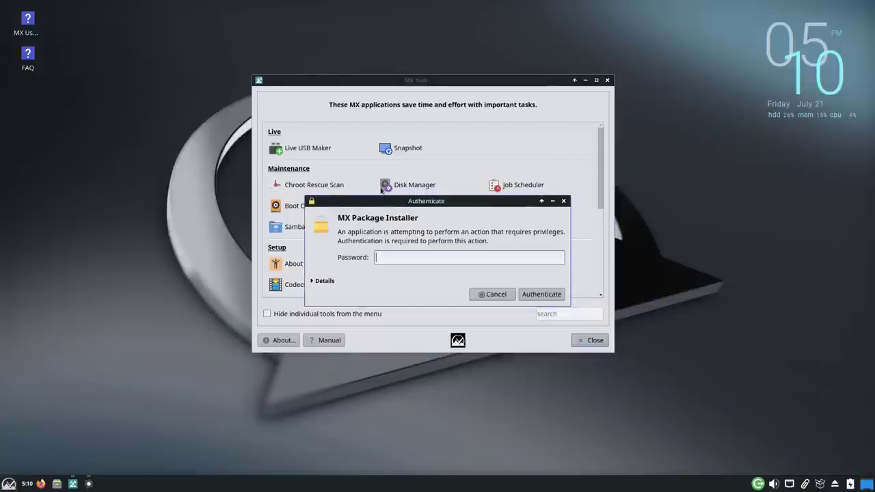
# Step: Authenticate Package Installer, place MX Tools beside it, and launch Boot Options
pyautogui.press('Return')
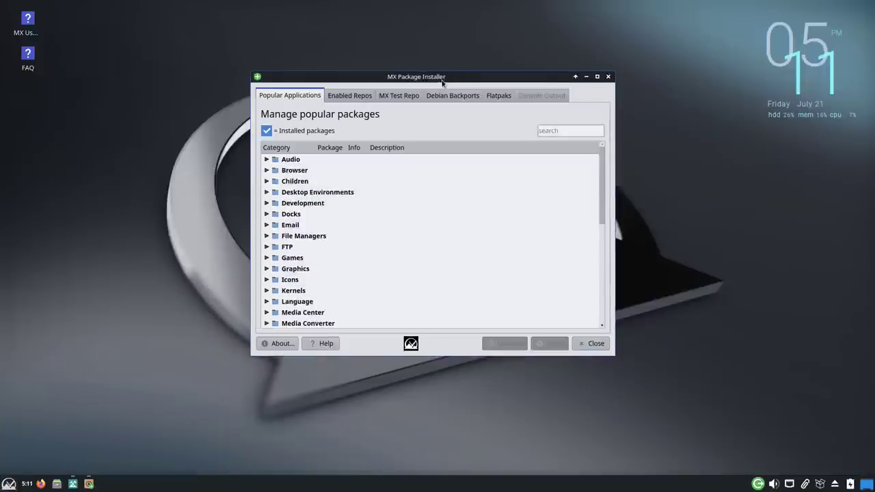
pyautogui.moveTo(445, 84); pyautogui.dragTo(177, 72)
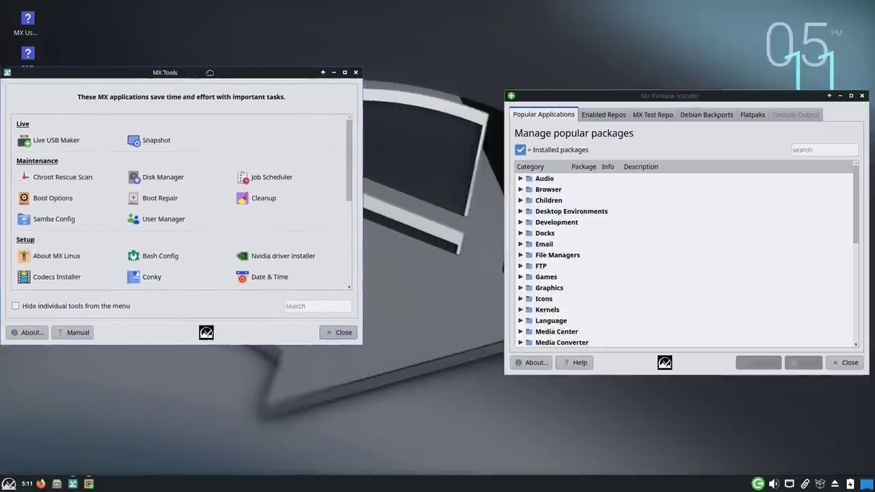
pyautogui.moveTo(652, 95); pyautogui.dragTo(582, 68)
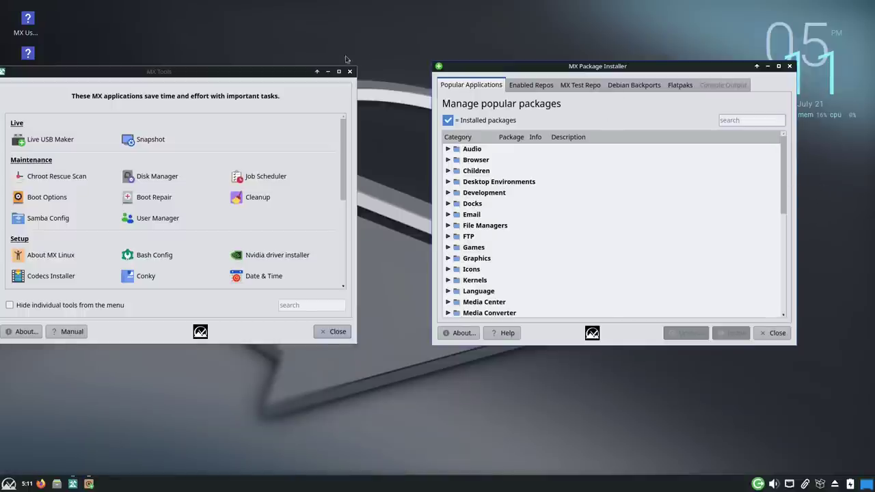
pyautogui.moveTo(249, 68); pyautogui.dragTo(287, 69)
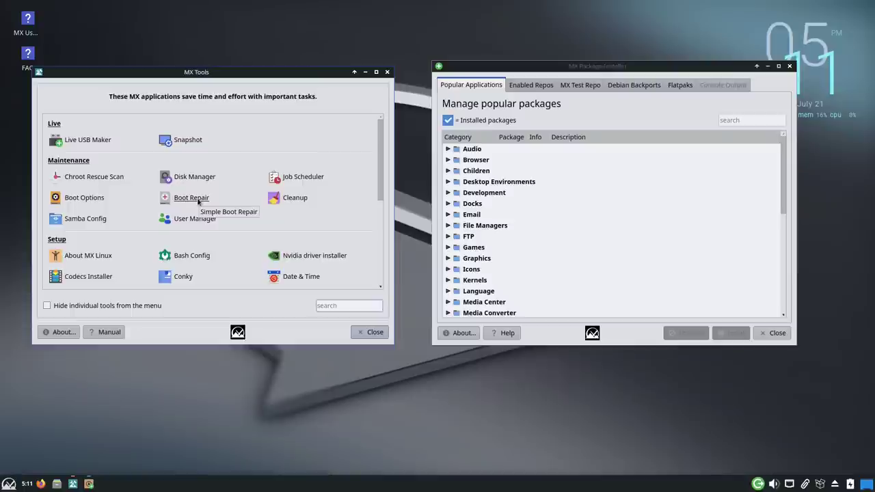
pyautogui.click(96, 199)
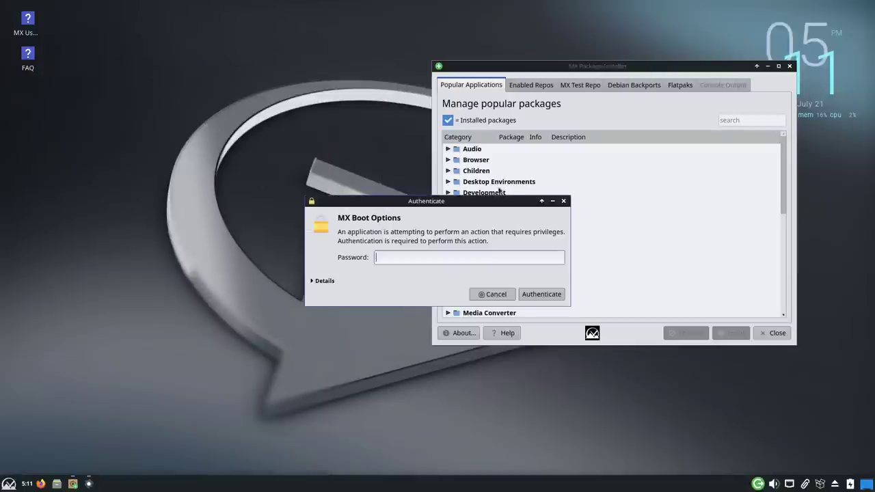
# Step: Authenticate MX Boot Options and view the Boot to entries, keeping MX 23 Libretto selected
pyautogui.press('Return')
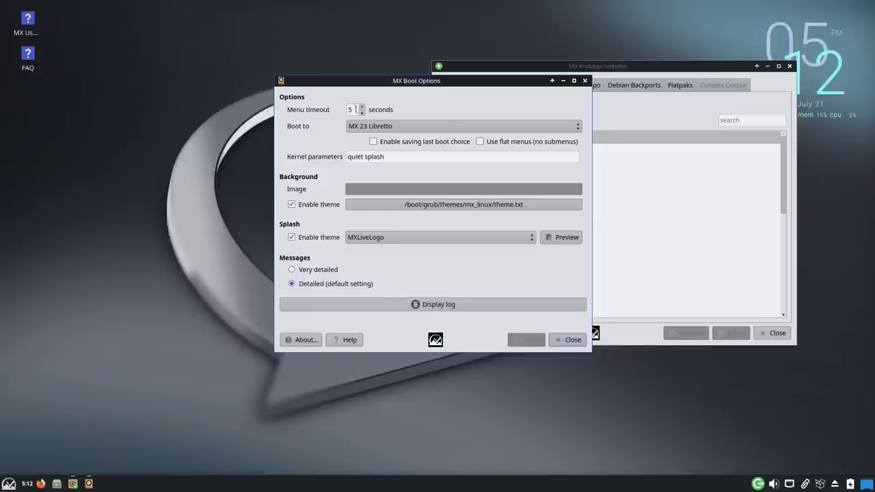
pyautogui.click(561, 129)
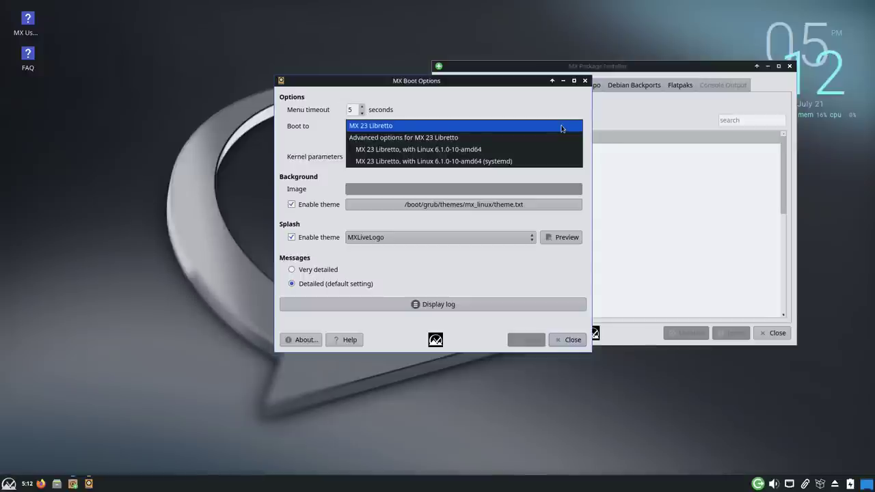
pyautogui.click(561, 129)
pyautogui.click(561, 129)
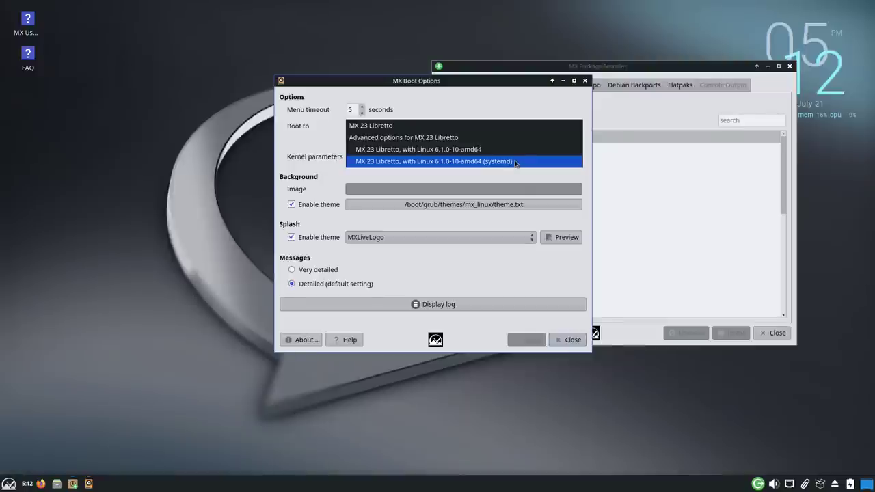
# Step: Keep MX 23 Libretto as the default boot entry, apply to update GRUB, and close Boot Options
pyautogui.click(516, 161)
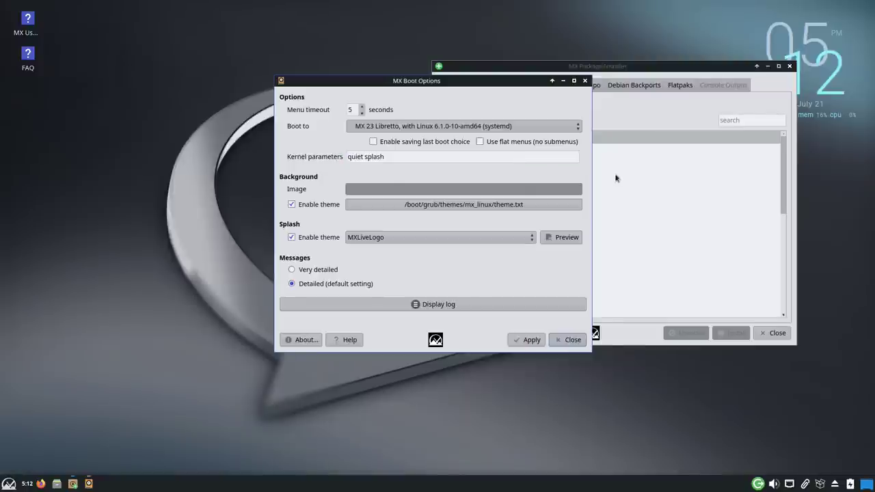
pyautogui.click(578, 130)
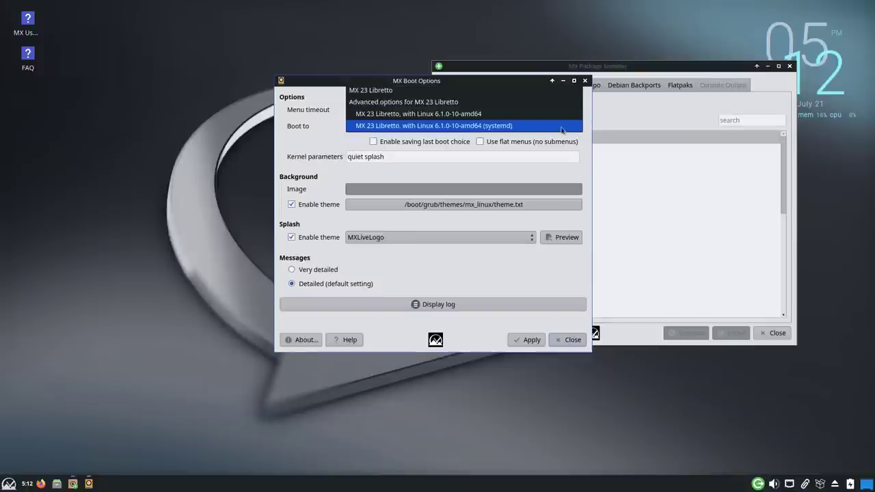
pyautogui.click(440, 90)
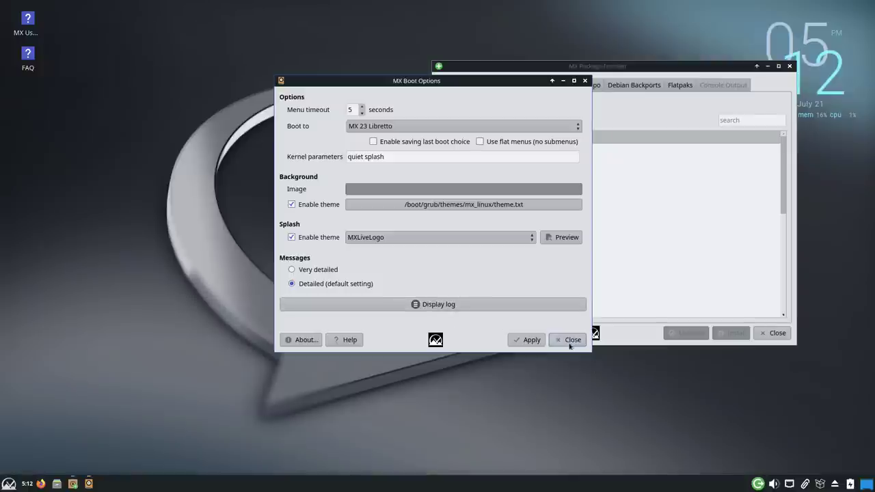
pyautogui.click(530, 339)
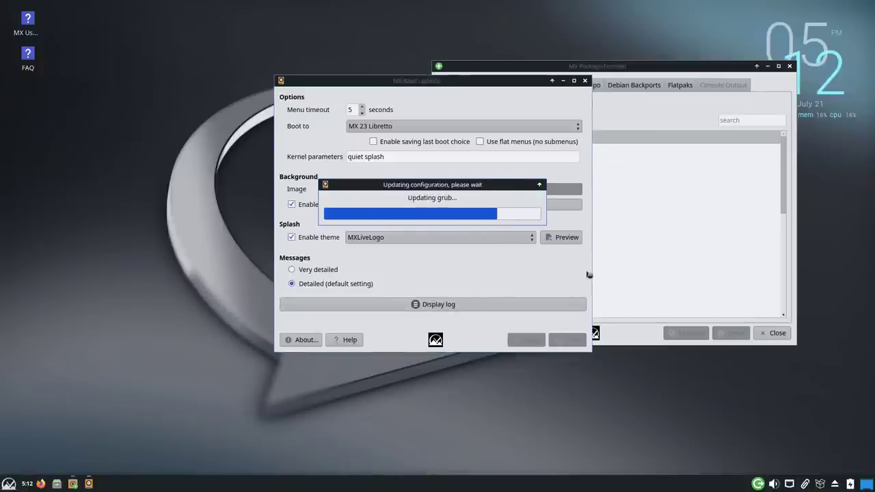
pyautogui.click(497, 217)
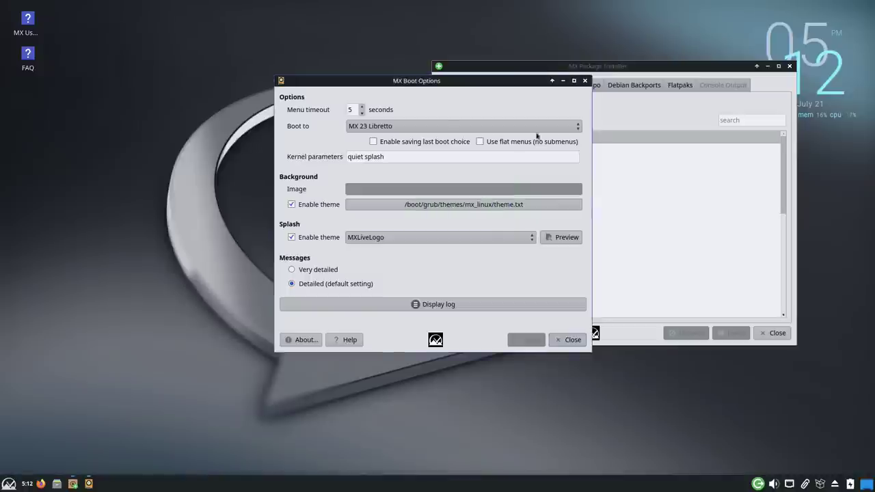
pyautogui.click(585, 80)
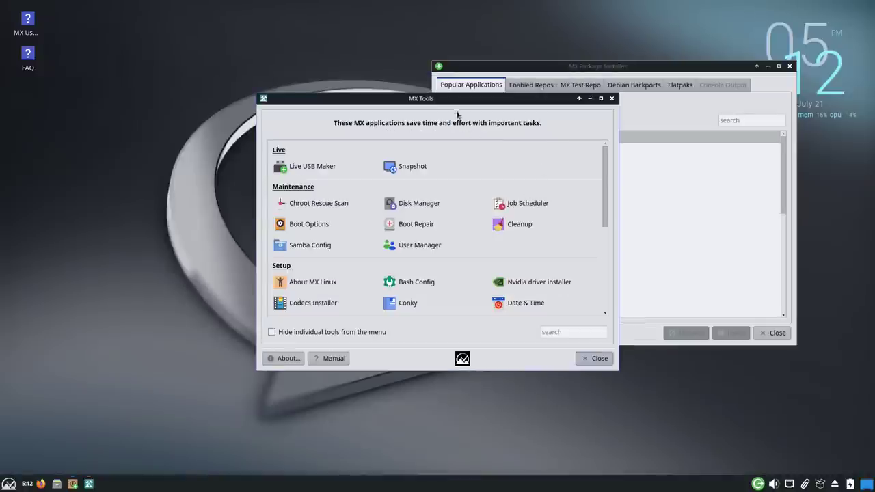
# Step: Open Samba Config and review its Users and Shares tabs
pyautogui.moveTo(411, 100); pyautogui.dragTo(198, 82)
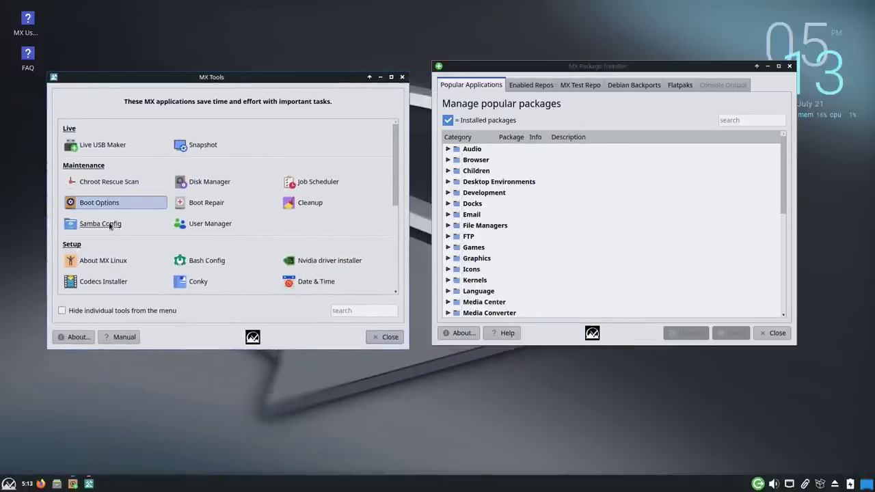
pyautogui.click(102, 225)
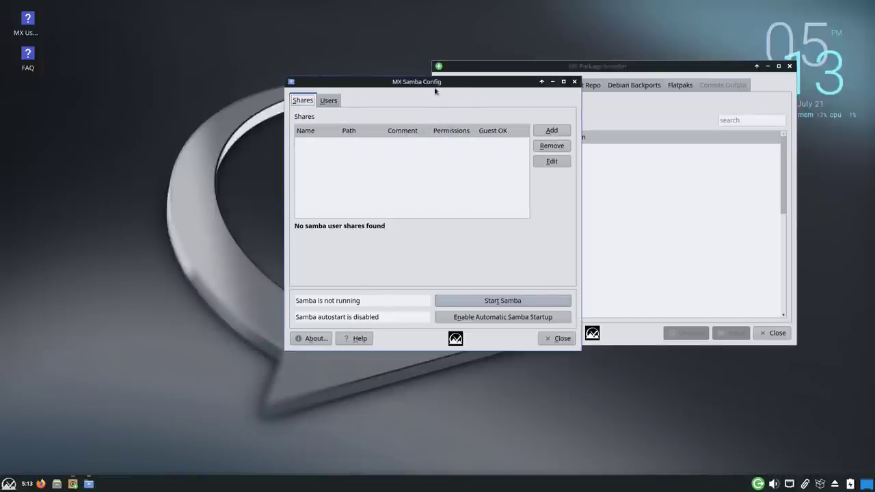
pyautogui.click(331, 102)
pyautogui.click(308, 102)
# Step: Close Samba Config, move MX Tools left and raise the Package Installer
pyautogui.click(574, 81)
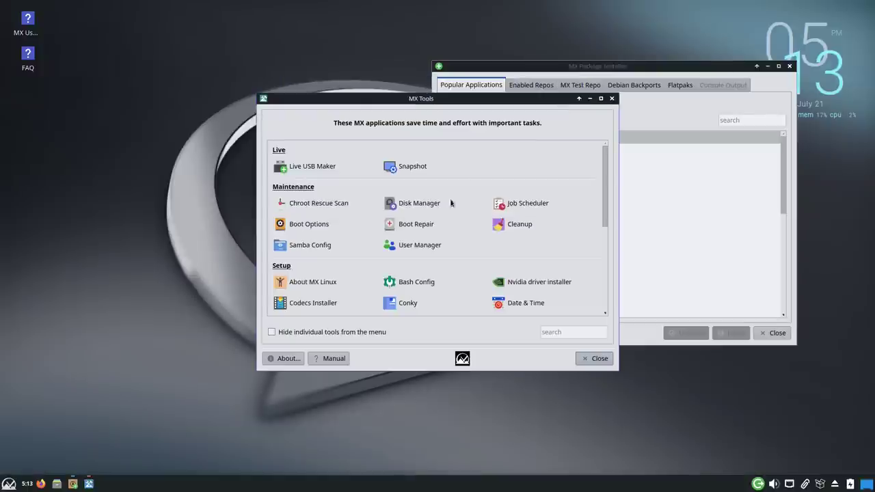
pyautogui.moveTo(404, 99); pyautogui.dragTo(189, 85)
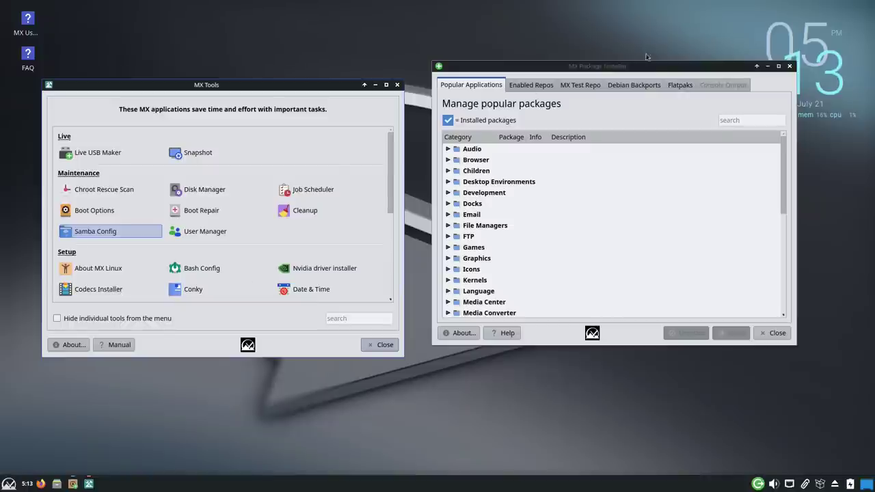
pyautogui.moveTo(625, 70); pyautogui.dragTo(566, 61)
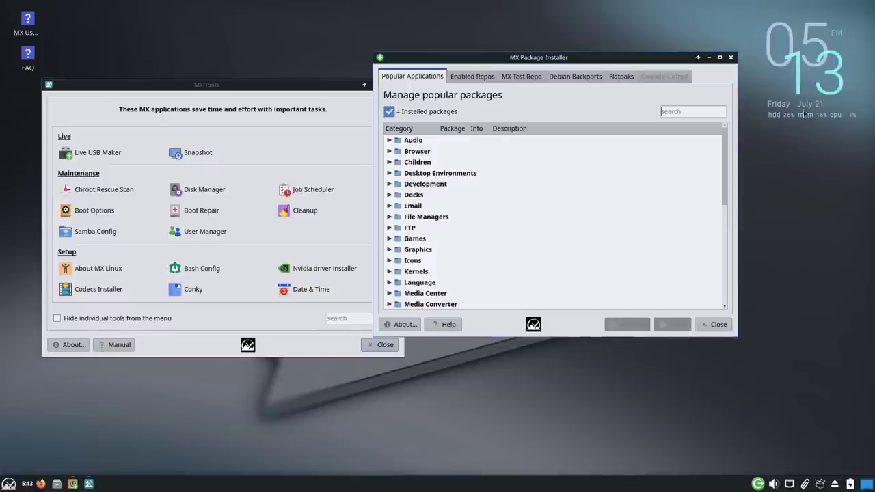
# Step: Acknowledge the Conky data update, view the MX-Cowon_MildBlue conky, then close it and move MX Tools left
pyautogui.click(192, 291)
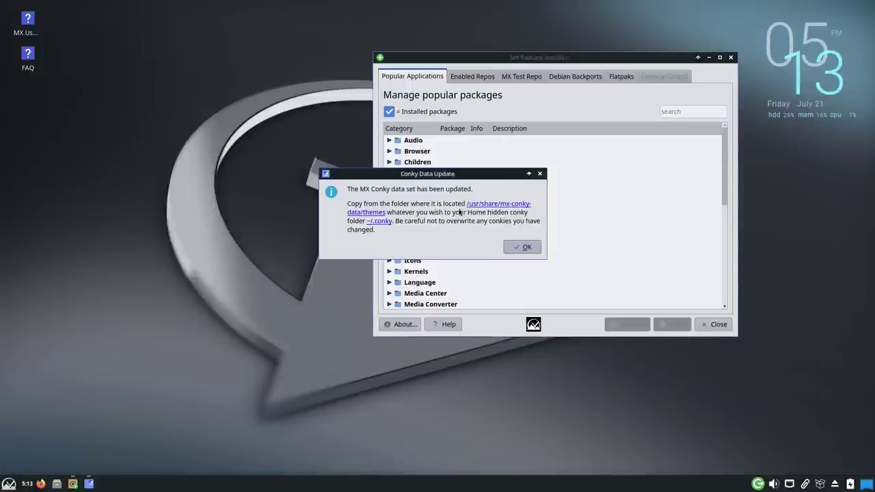
pyautogui.click(523, 247)
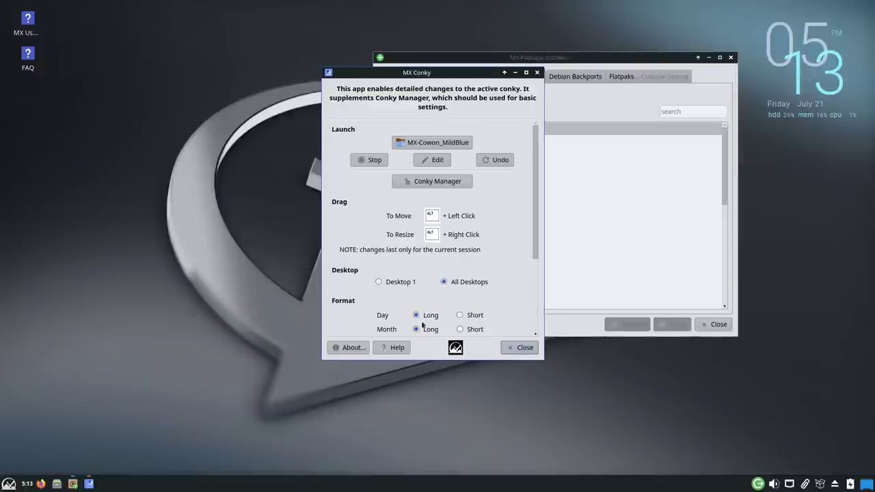
pyautogui.click(517, 350)
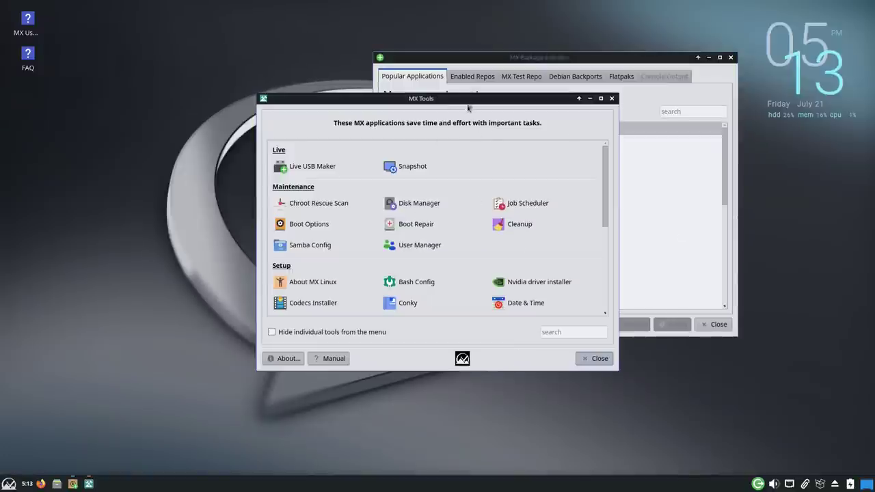
pyautogui.moveTo(458, 99); pyautogui.dragTo(211, 90)
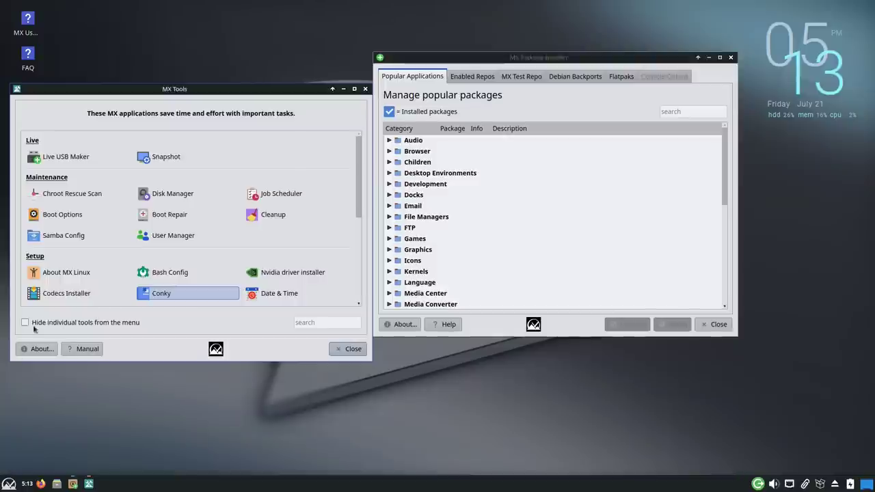
pyautogui.click(8, 483)
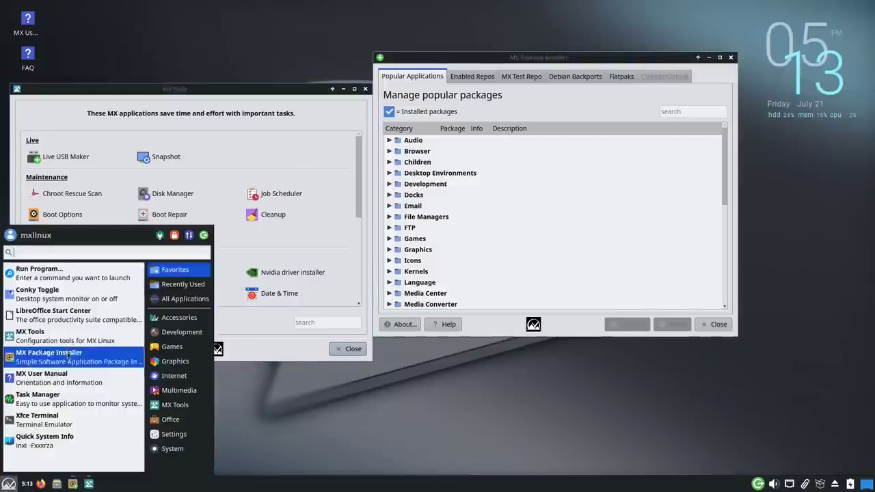
pyautogui.click(174, 433)
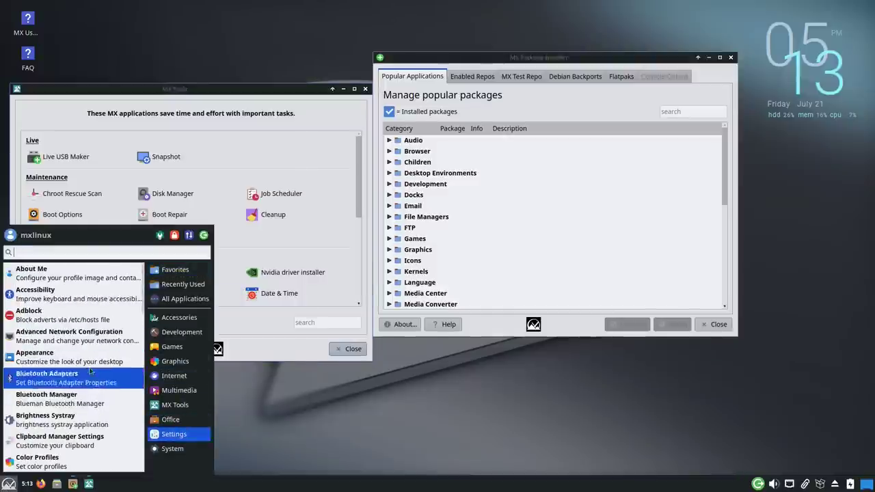
pyautogui.scroll(-2, 94, 398)
pyautogui.scroll(-10, 94, 398)
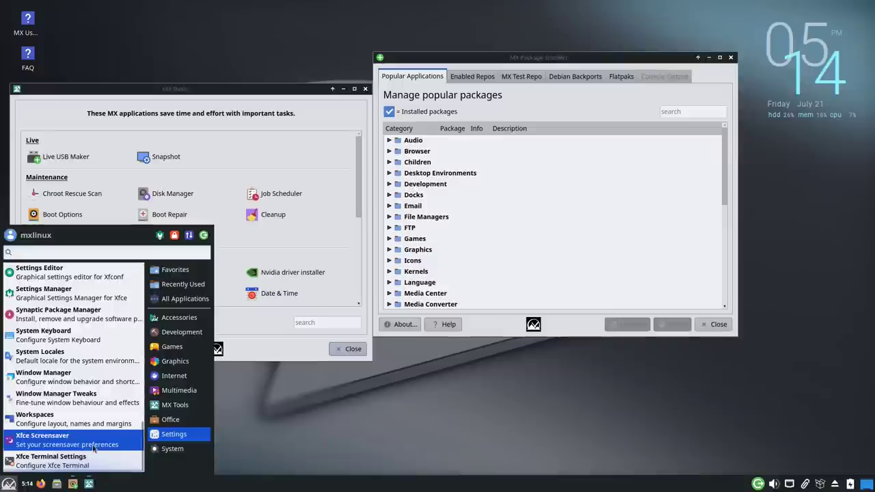
pyautogui.scroll(6, 87, 396)
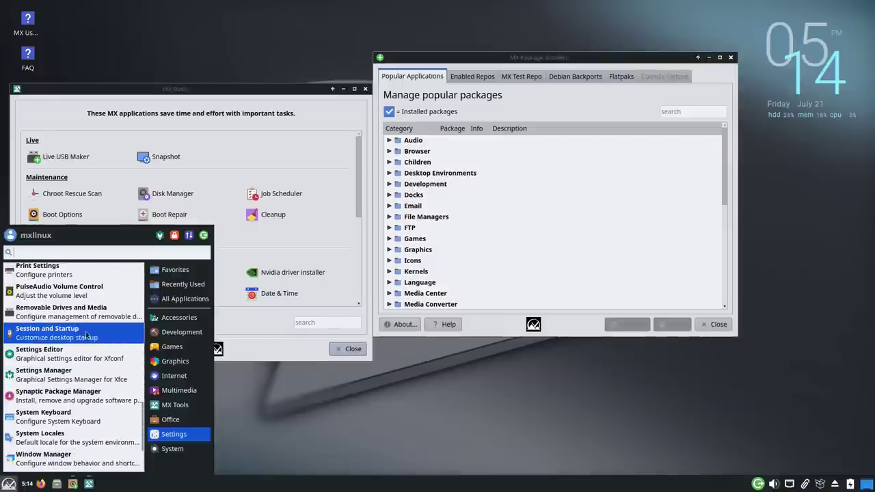
pyautogui.scroll(10, 87, 328)
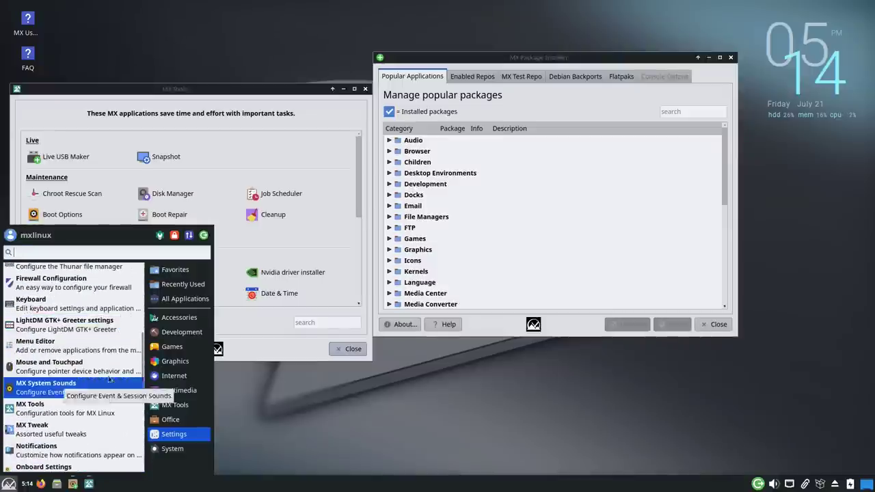
pyautogui.scroll(3, 89, 345)
pyautogui.press('Escape')
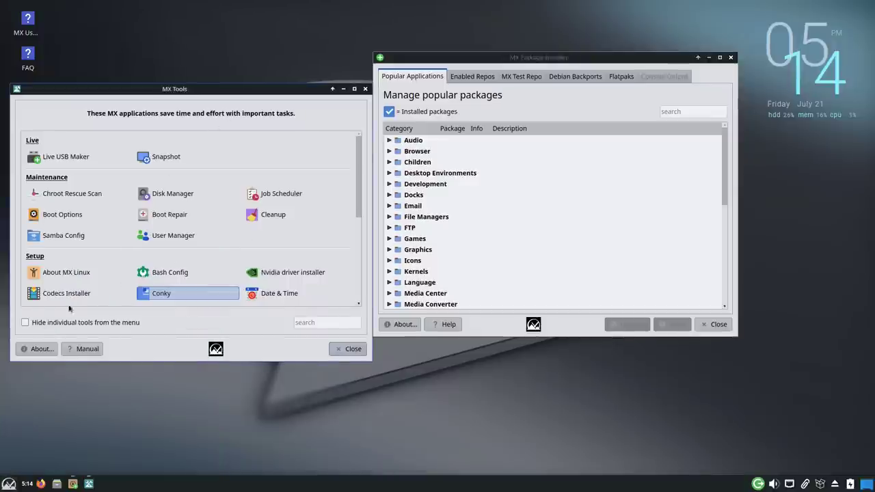
pyautogui.scroll(-5, 275, 267)
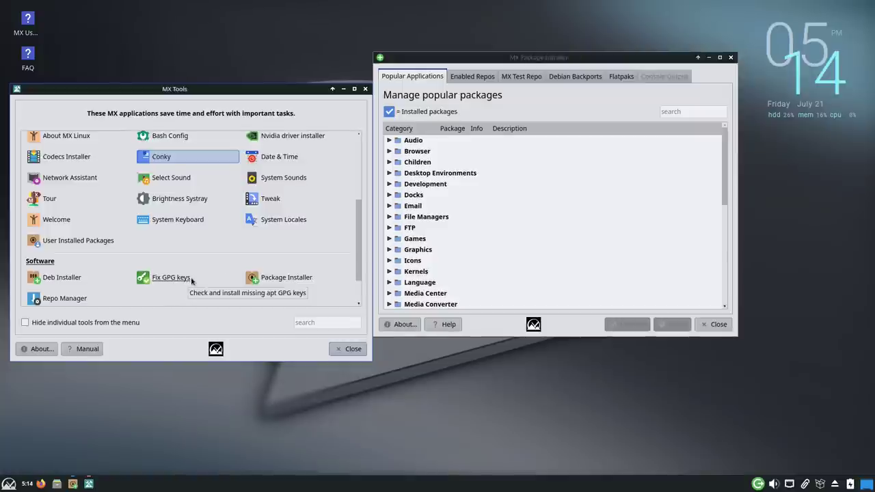
pyautogui.scroll(1, 182, 278)
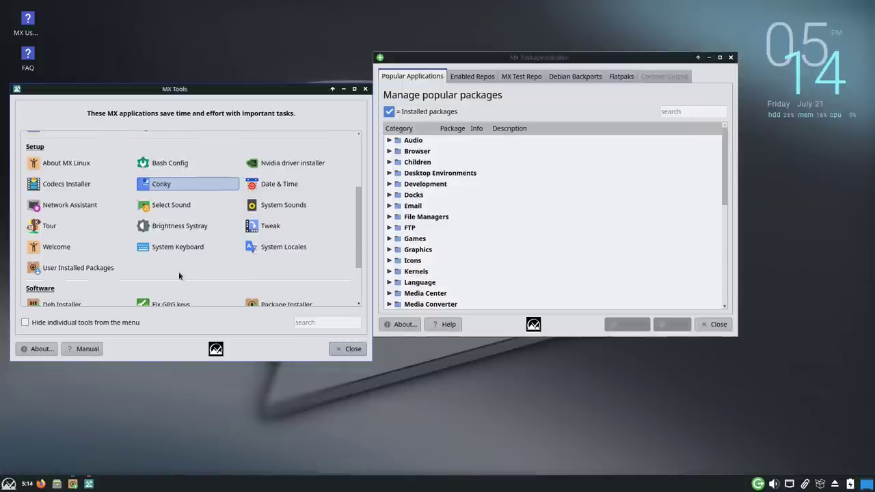
pyautogui.scroll(-2, 189, 272)
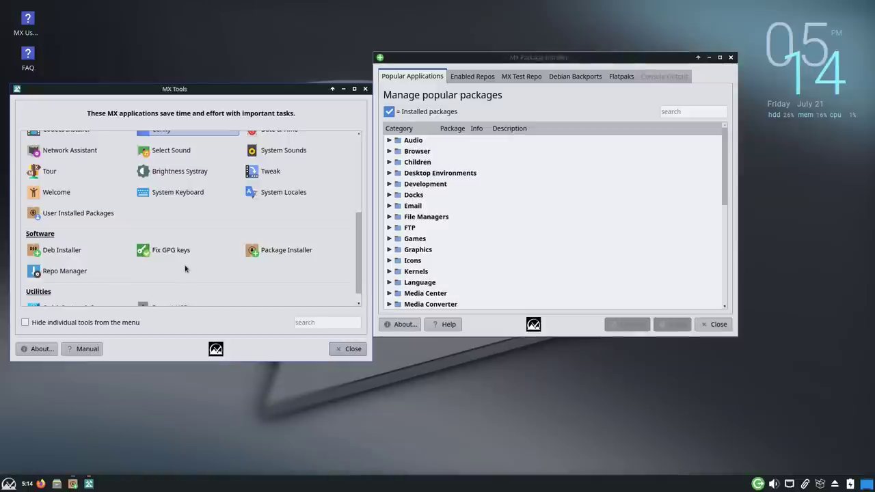
pyautogui.scroll(2, 186, 270)
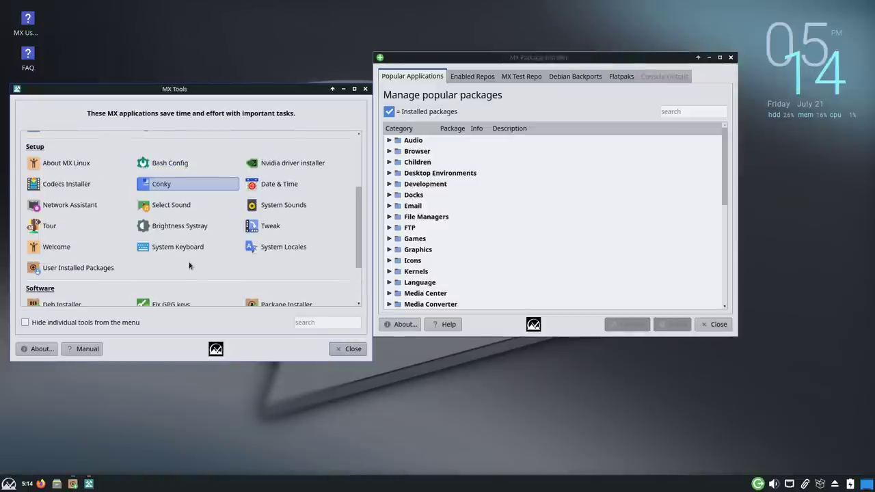
pyautogui.scroll(3, 186, 263)
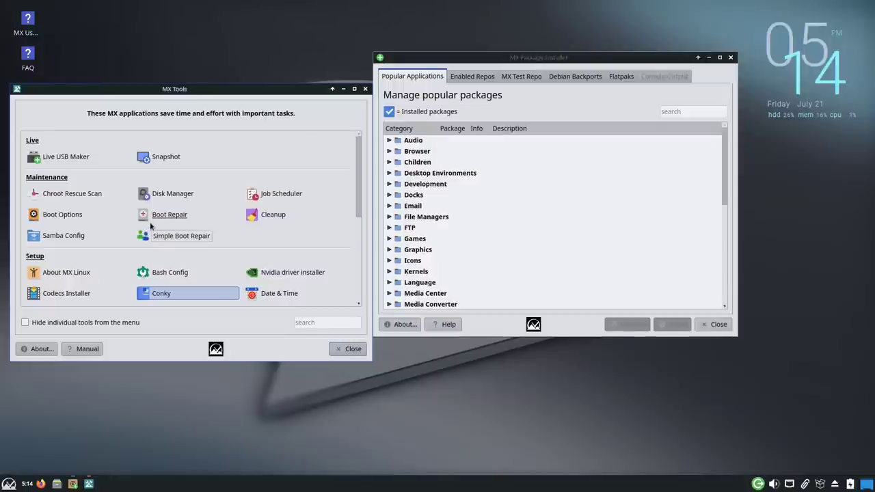
pyautogui.scroll(-6, 164, 260)
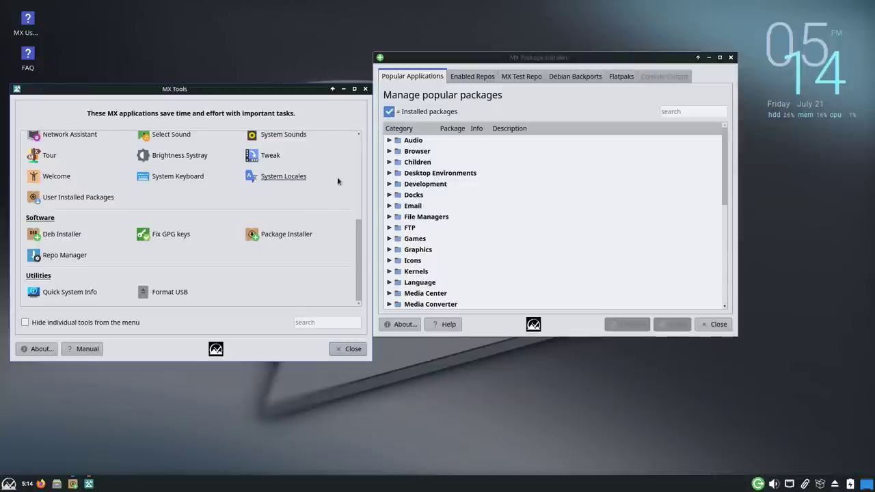
pyautogui.click(365, 89)
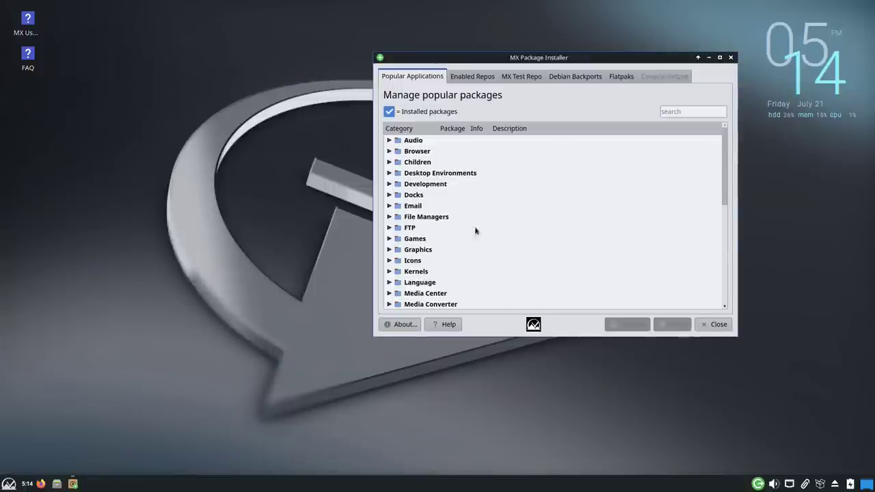
# Step: Expand and collapse the Audio and Browser popular-app categories
pyautogui.click(388, 141)
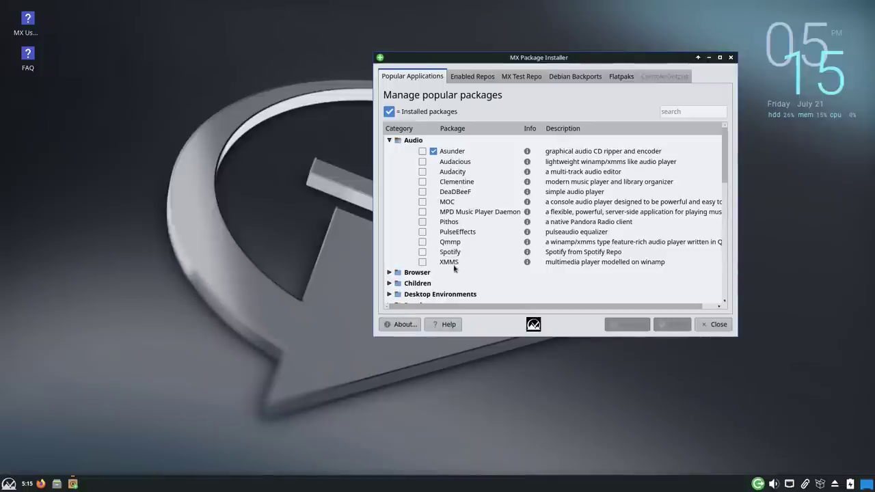
pyautogui.click(389, 140)
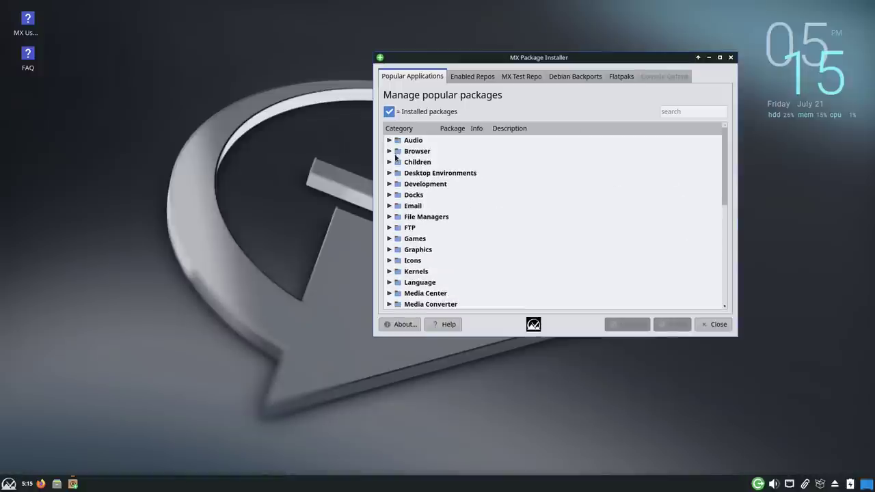
pyautogui.click(389, 151)
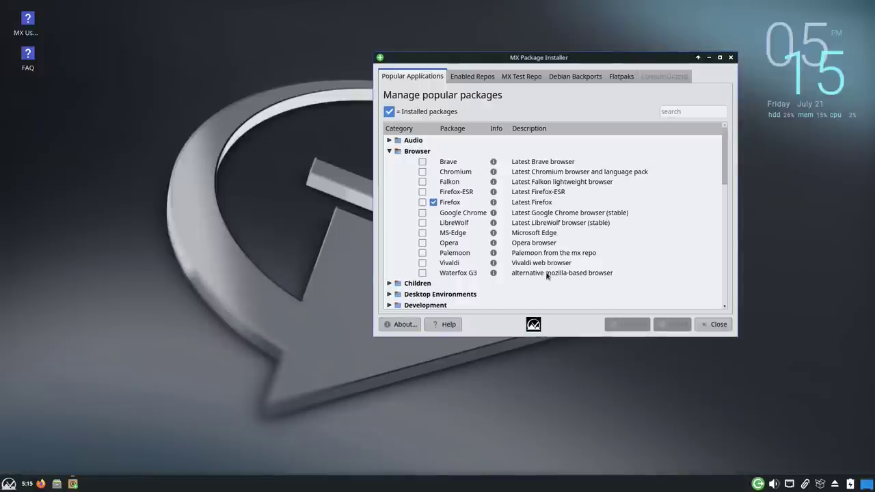
pyautogui.click(390, 151)
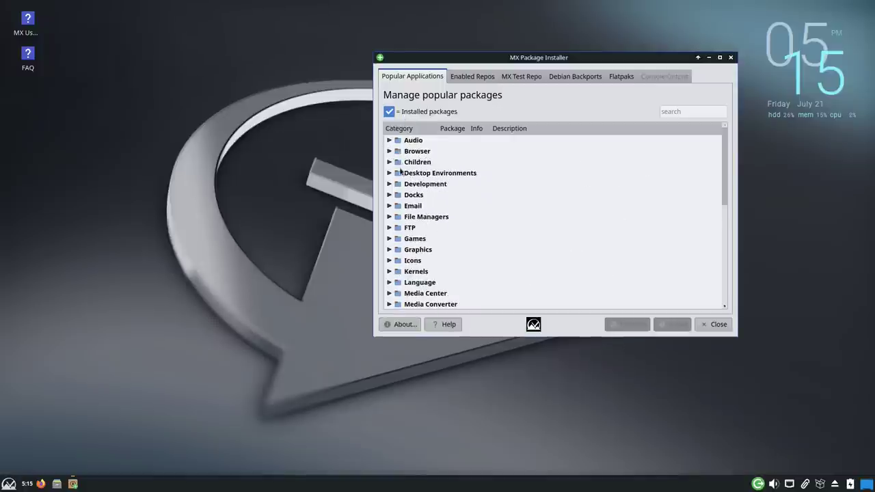
# Step: Expand and collapse Children and Desktop Environments, then switch to Enabled Repos
pyautogui.click(389, 163)
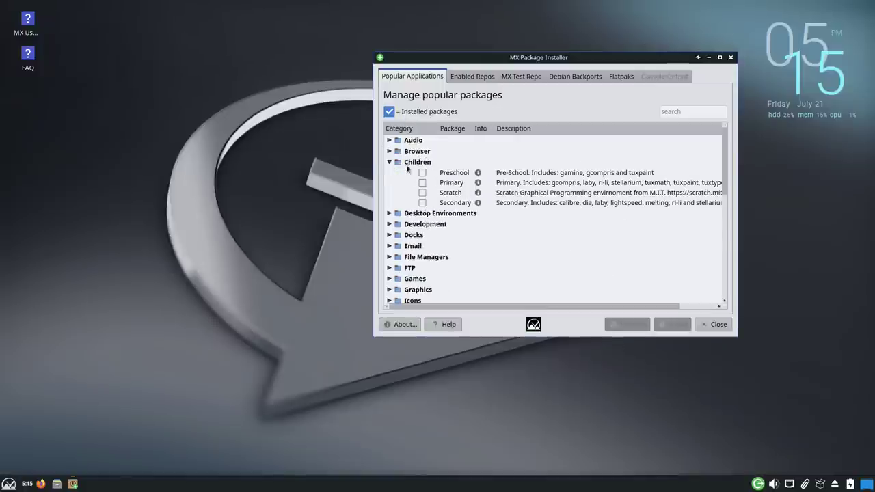
pyautogui.click(389, 162)
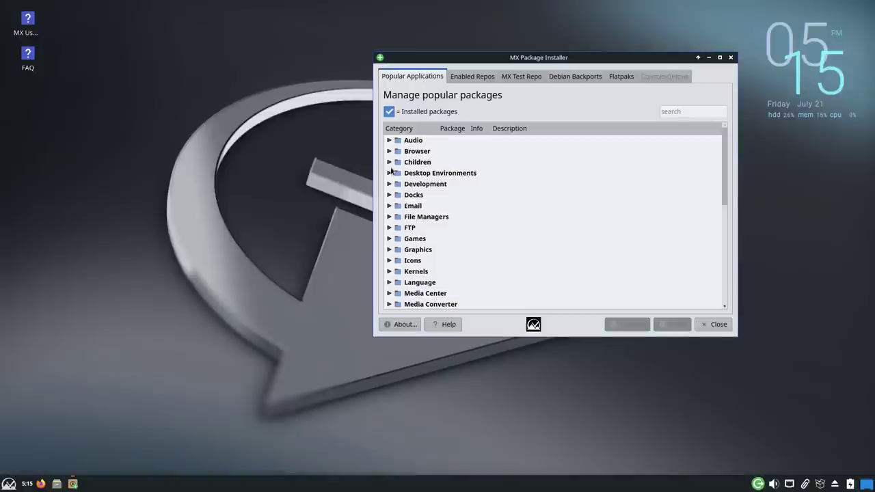
pyautogui.click(388, 173)
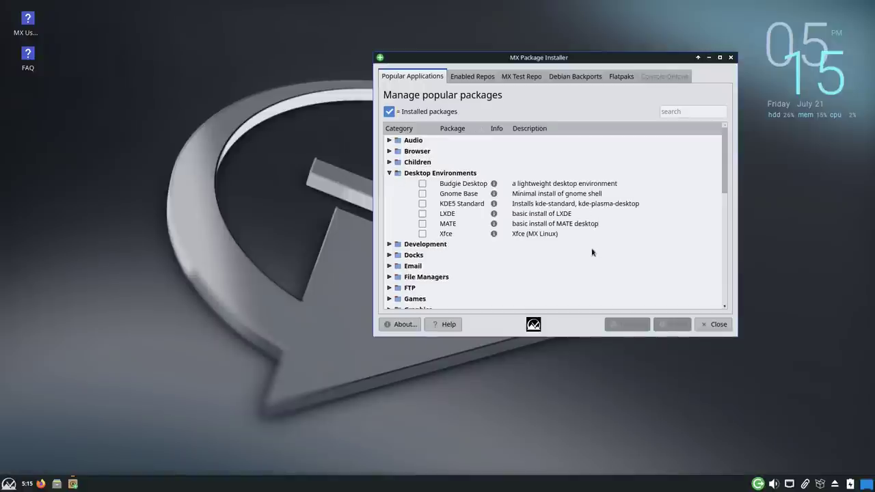
pyautogui.click(389, 173)
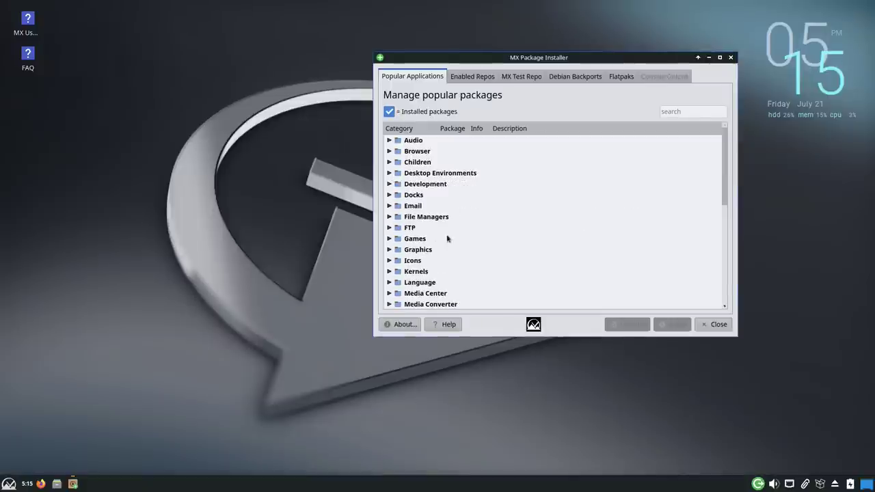
pyautogui.scroll(-6, 451, 242)
pyautogui.scroll(1, 477, 274)
pyautogui.scroll(5, 477, 274)
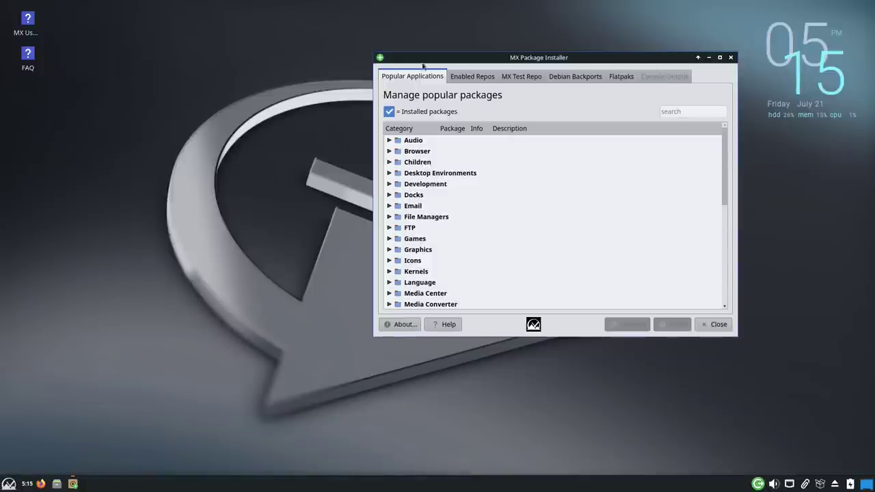
pyautogui.click(476, 79)
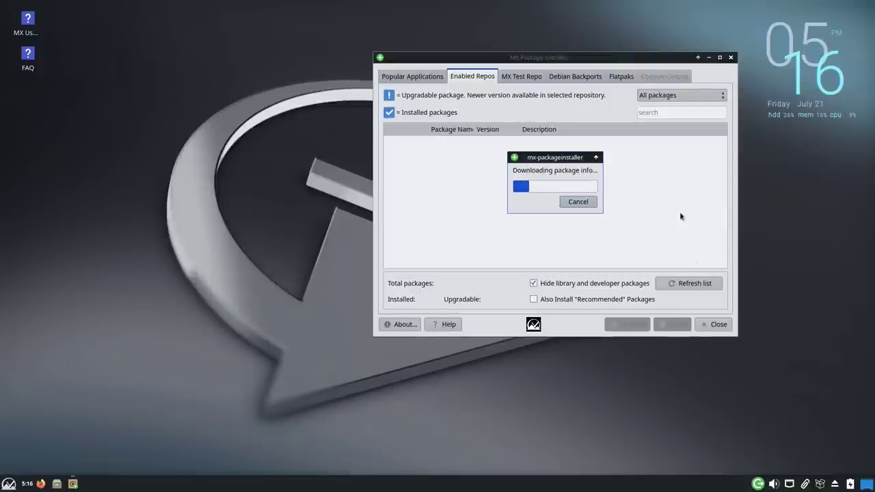
# Step: Scroll through the 64758 enabled-repo packages (2061 installed, 41 upgradable)
pyautogui.scroll(-15, 666, 198)
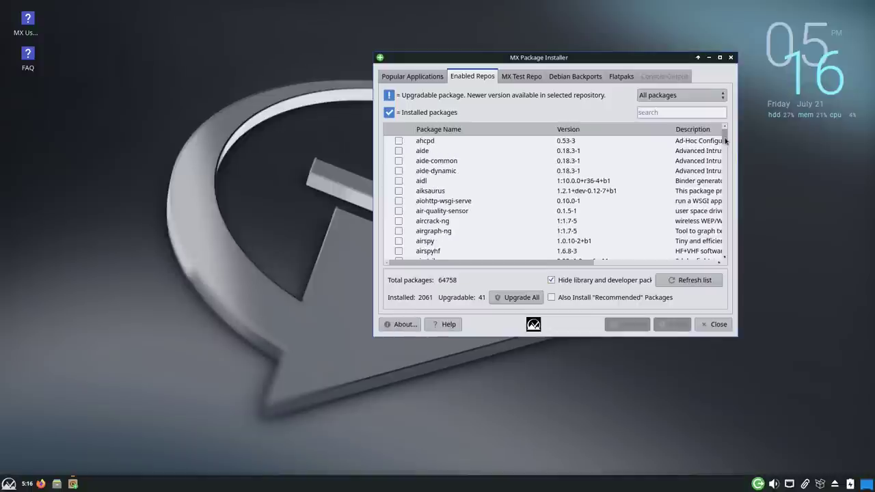
pyautogui.moveTo(725, 135)
pyautogui.mouseDown()
pyautogui.moveTo(732, 290)
pyautogui.moveTo(728, 132)
pyautogui.mouseUp()
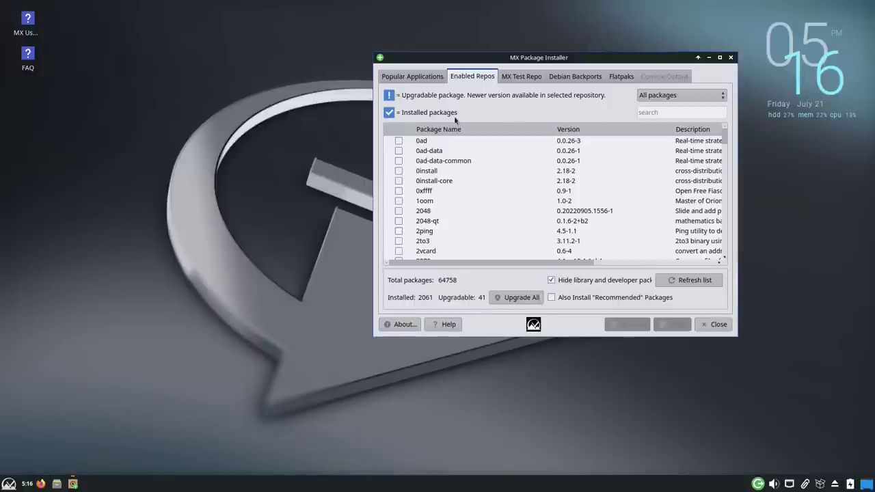
pyautogui.scroll(-10, 585, 199)
pyautogui.scroll(10, 586, 199)
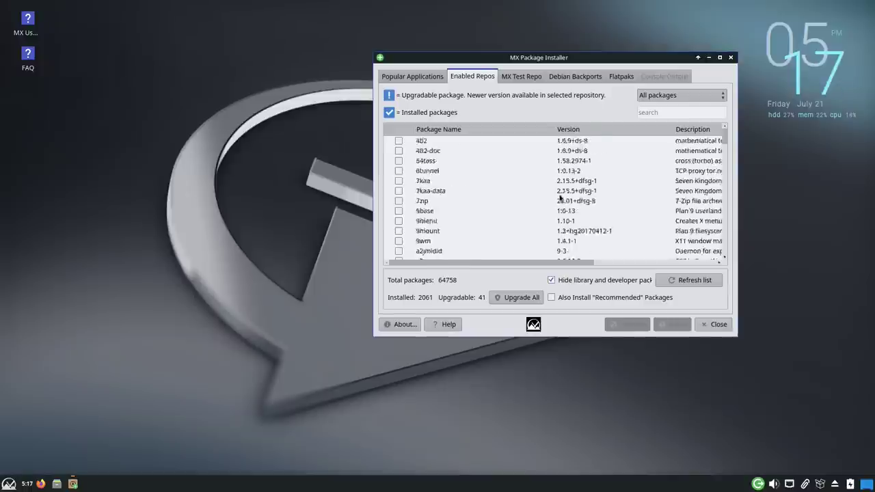
pyautogui.click(526, 79)
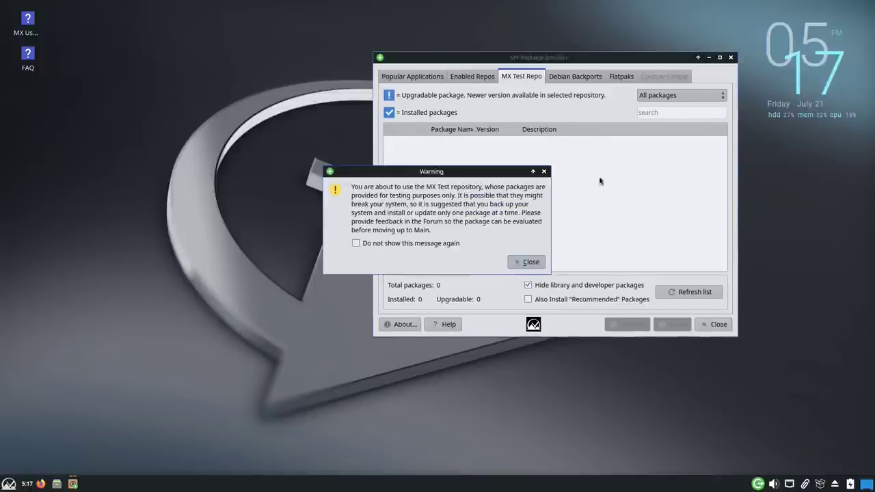
# Step: Dismiss the warning and view the MX Test Repo list of 79 packages
pyautogui.click(529, 261)
pyautogui.scroll(-5, 608, 213)
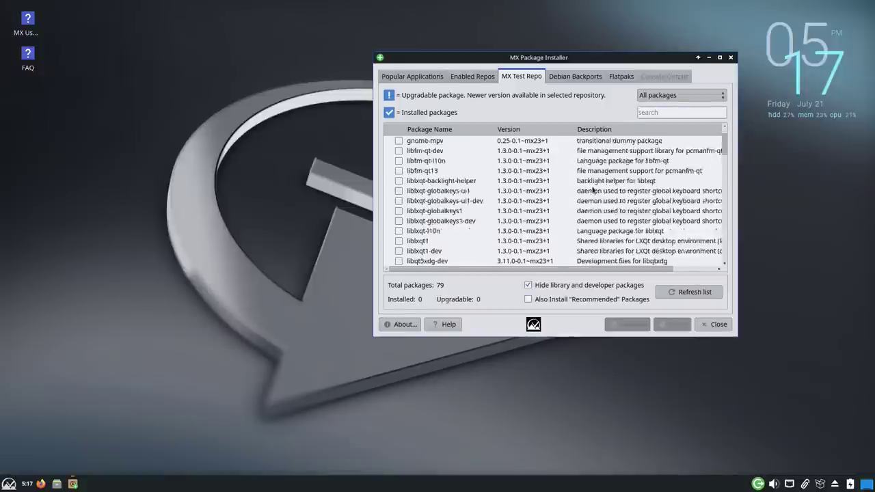
pyautogui.scroll(5, 609, 213)
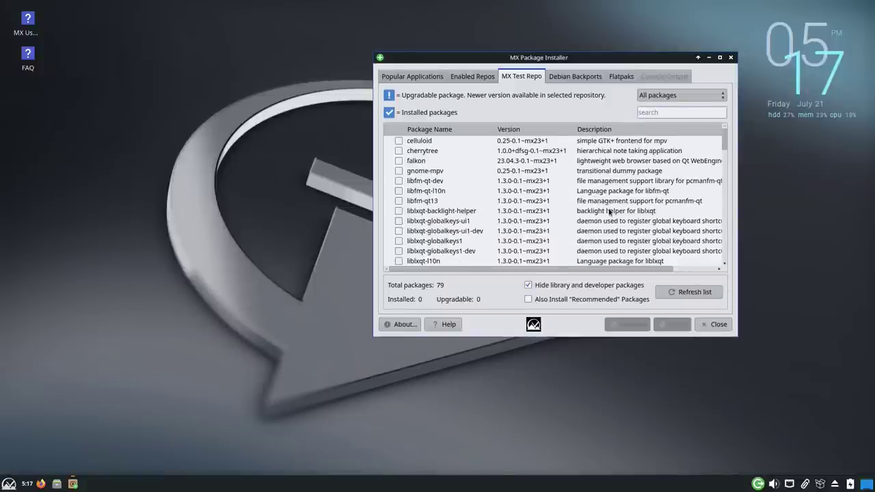
# Step: Show the Debian Backports list of 27 packages, dismissing its warning
pyautogui.click(579, 75)
pyautogui.click(530, 265)
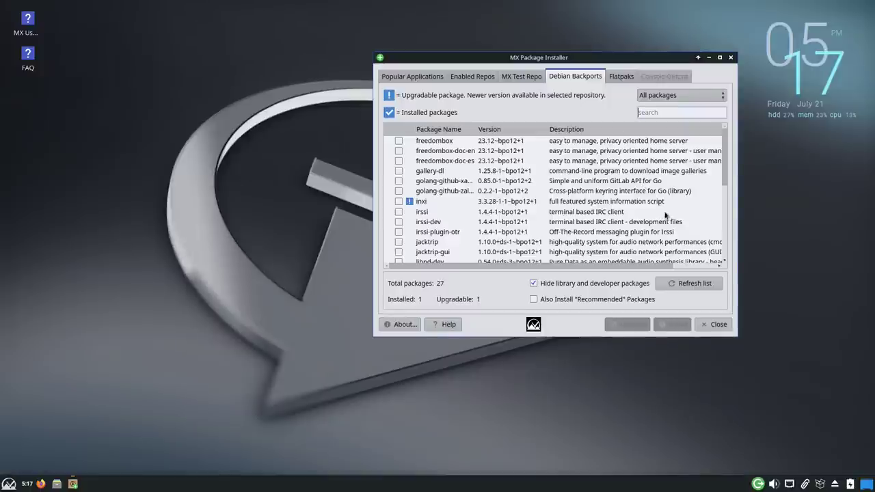
pyautogui.moveTo(725, 171); pyautogui.dragTo(723, 233)
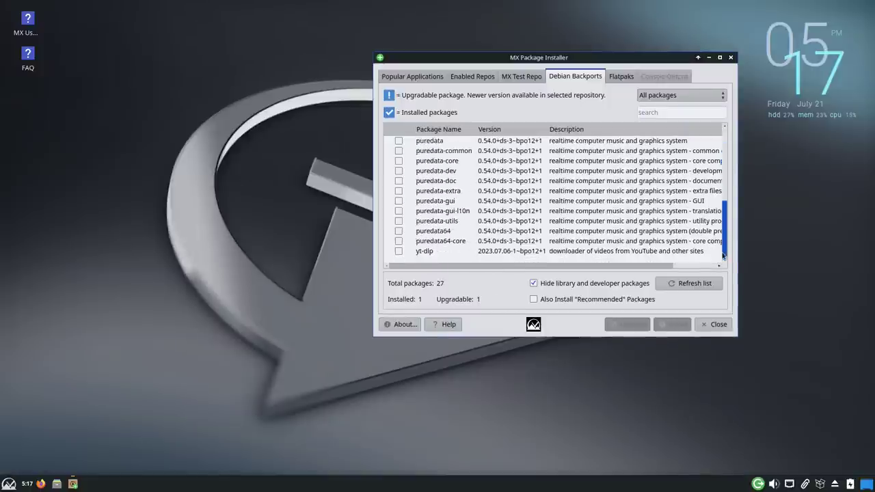
pyautogui.moveTo(723, 255); pyautogui.dragTo(724, 137)
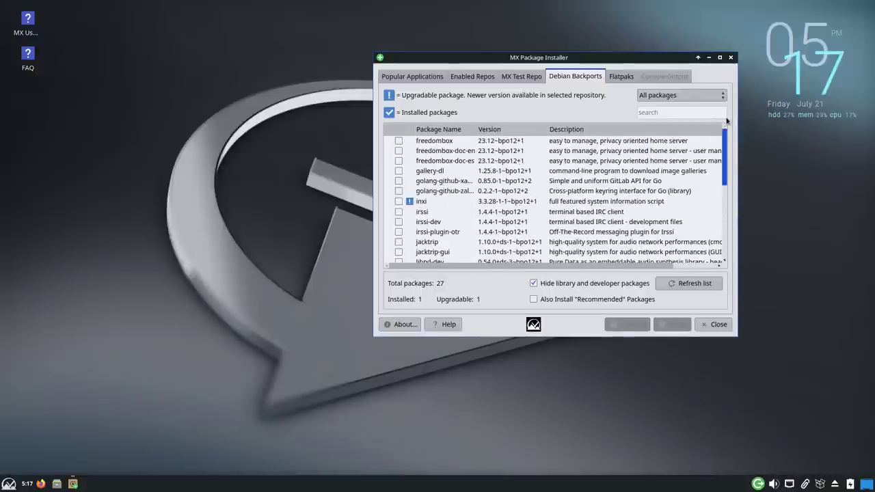
# Step: Open the Flatpaks tab, dismiss the warning and authenticate to configure repositories
pyautogui.click(626, 77)
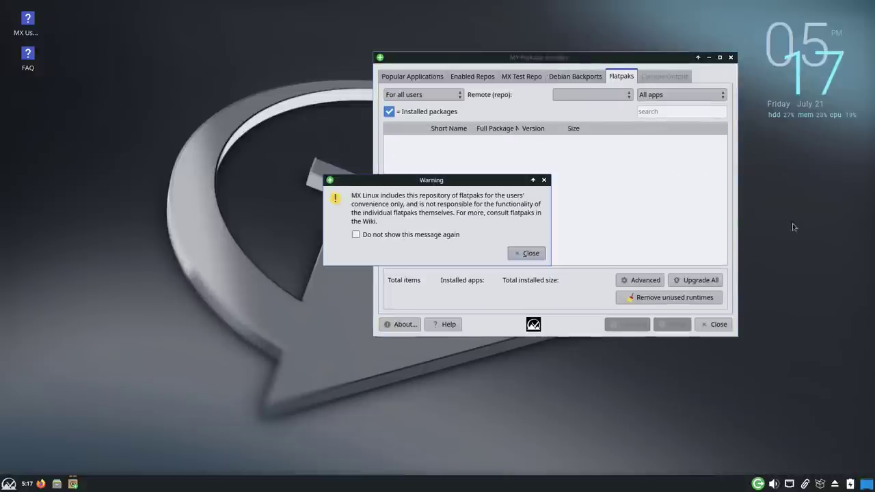
pyautogui.click(526, 254)
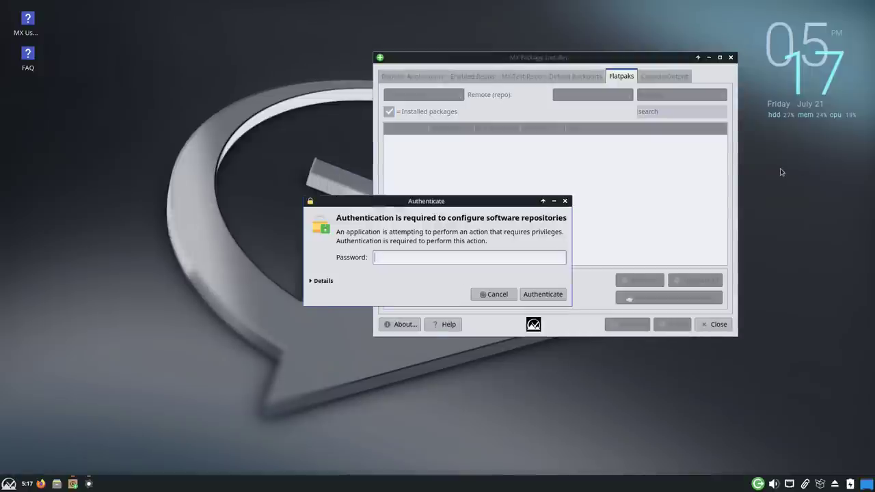
pyautogui.press('Return')
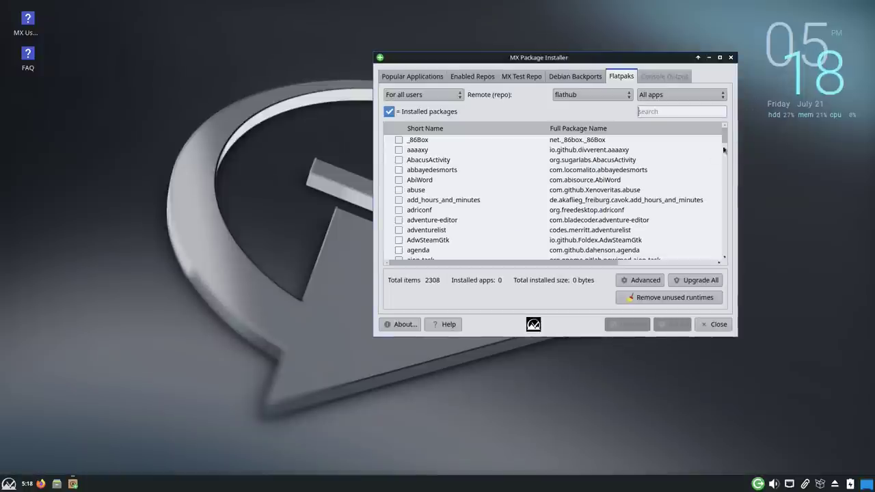
# Step: Scroll through the 2308 flathub apps and reselect flathub as the remote
pyautogui.scroll(-20, 683, 170)
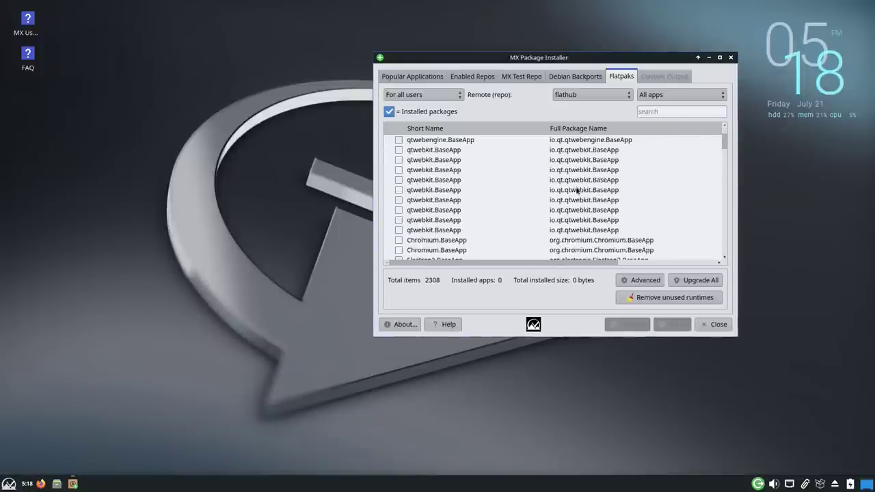
pyautogui.scroll(-15, 577, 190)
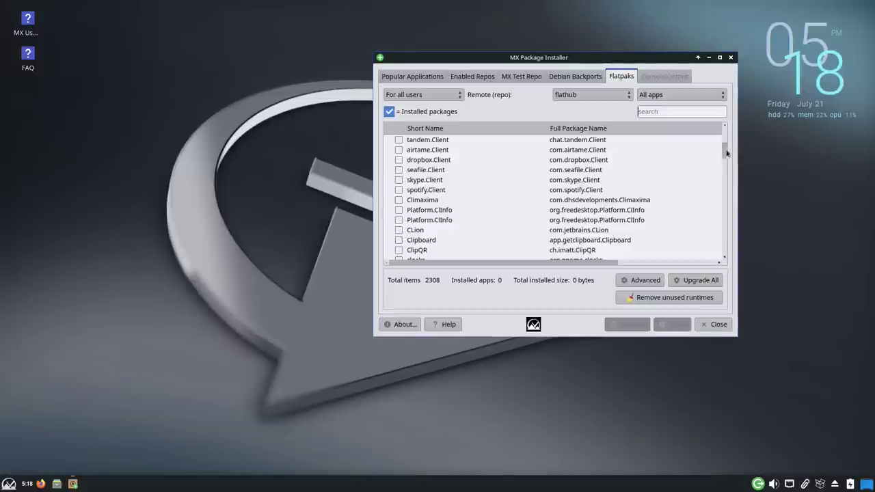
pyautogui.scroll(-5, 727, 153)
pyautogui.click(624, 96)
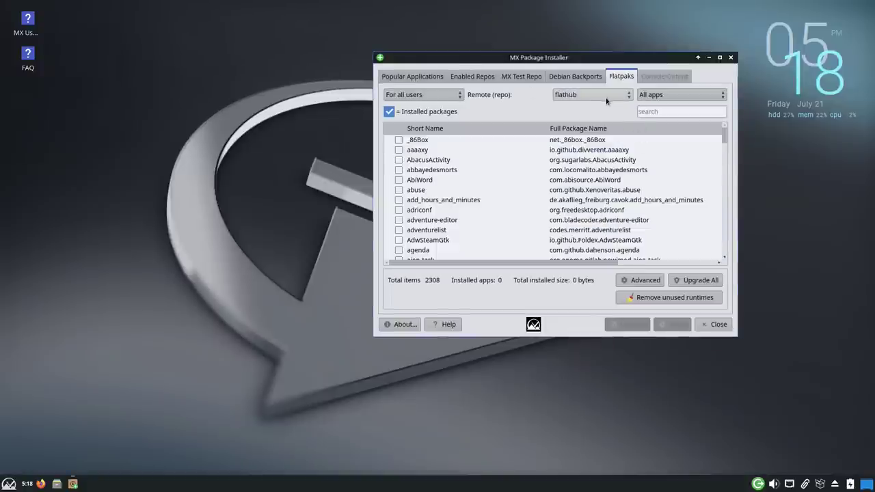
pyautogui.click(646, 281)
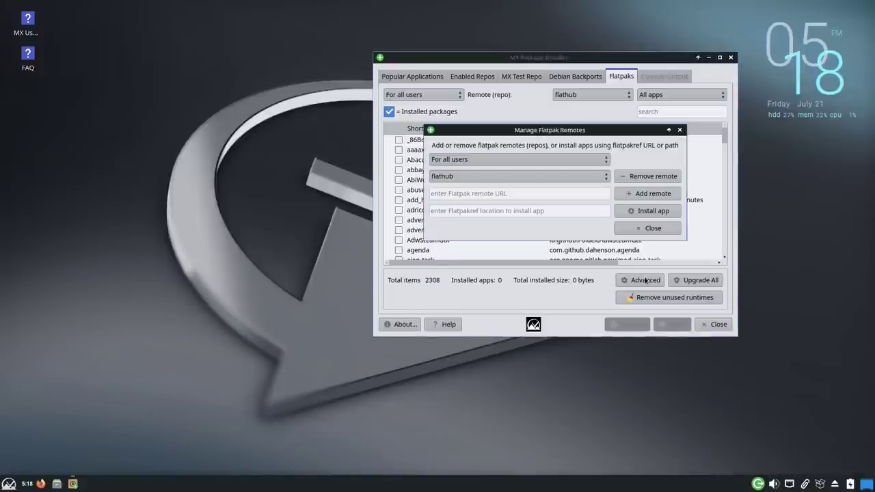
pyautogui.click(601, 176)
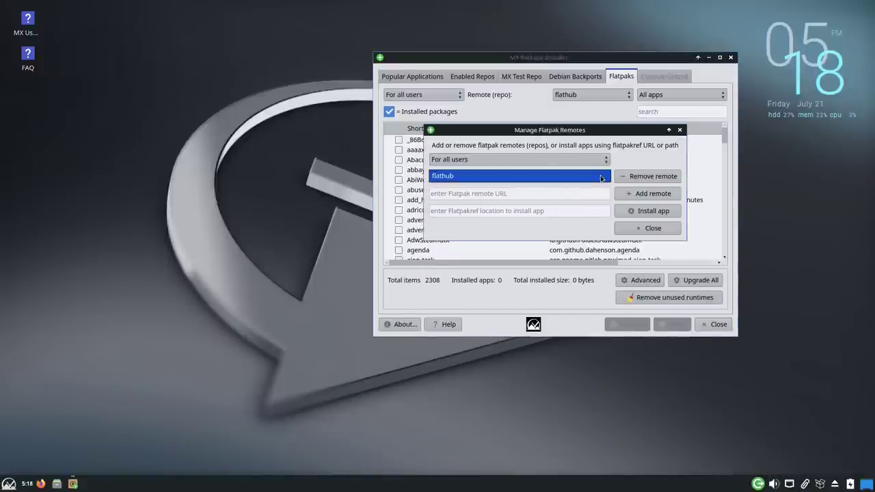
pyautogui.click(602, 176)
pyautogui.click(562, 195)
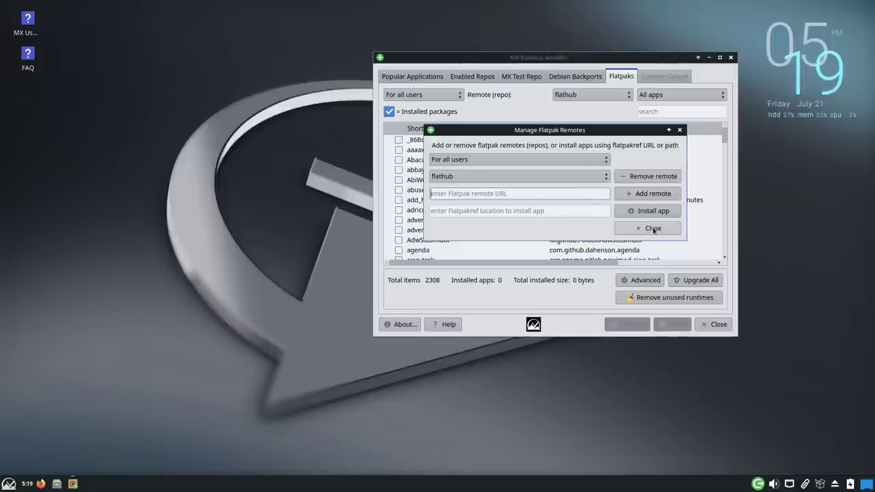
pyautogui.click(680, 130)
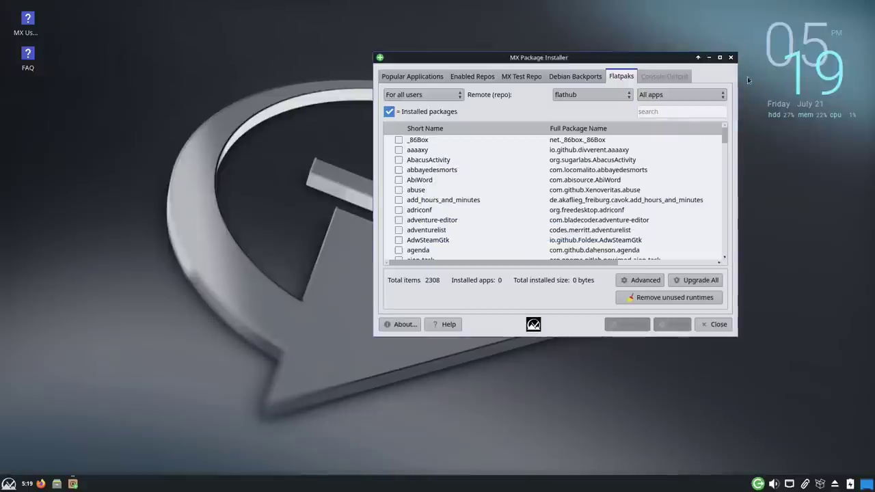
pyautogui.click(717, 324)
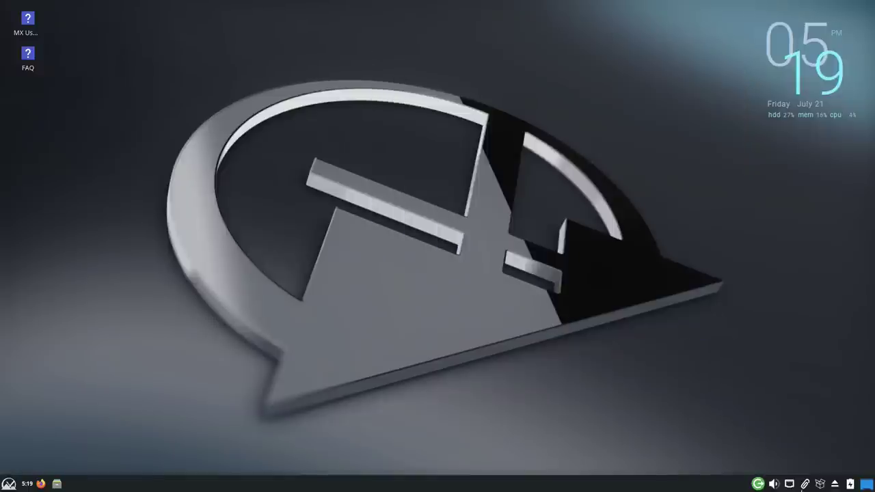
# Step: Launch Synaptic from the tray with the admin password, then close it
pyautogui.click(819, 484)
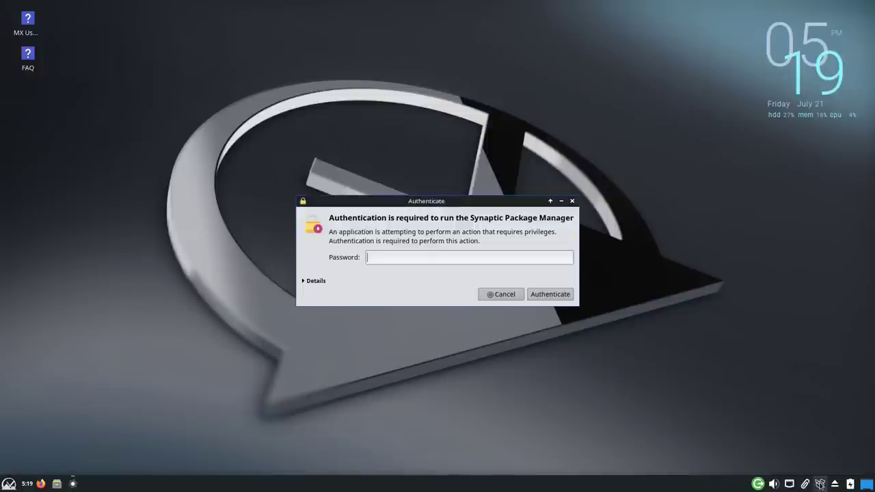
pyautogui.press('Return')
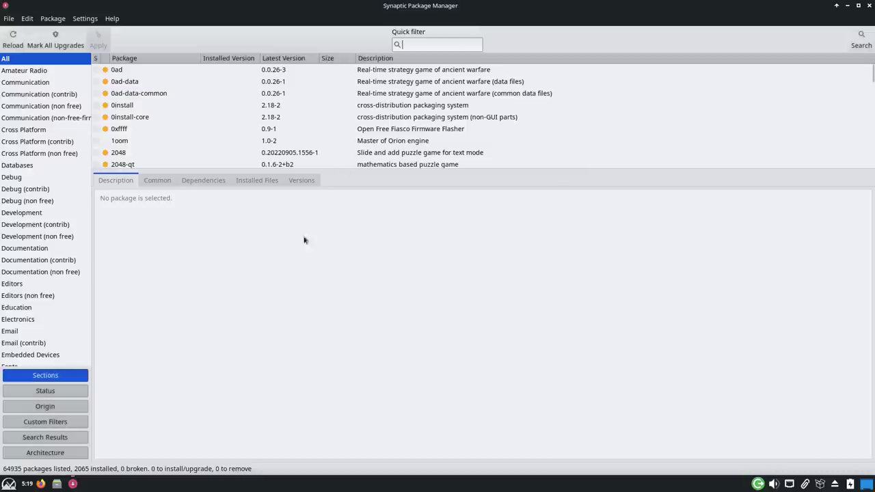
pyautogui.click(869, 6)
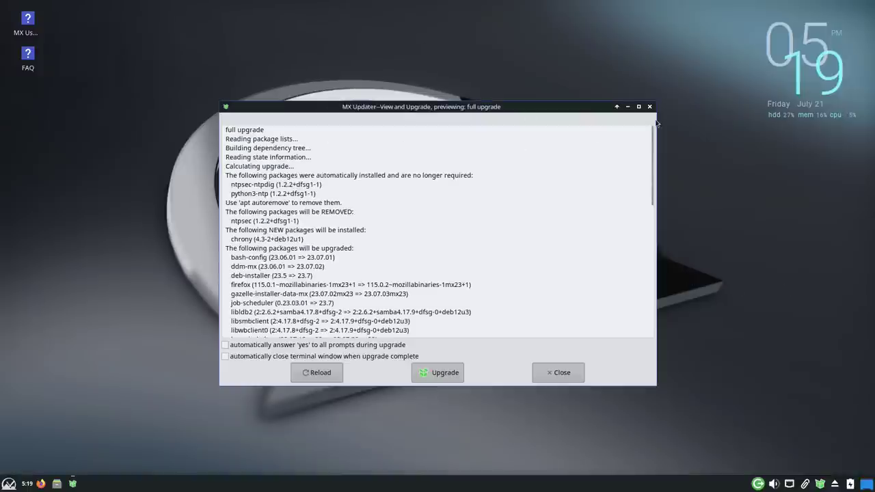
# Step: Scroll the full-upgrade preview (42 upgraded, 1 new, 1 removed) and close MX Updater
pyautogui.scroll(-10, 656, 313)
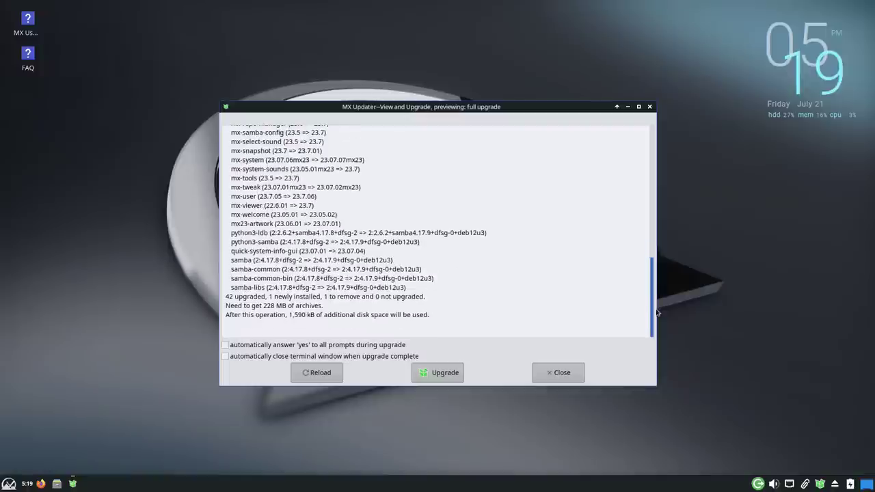
pyautogui.scroll(10, 656, 301)
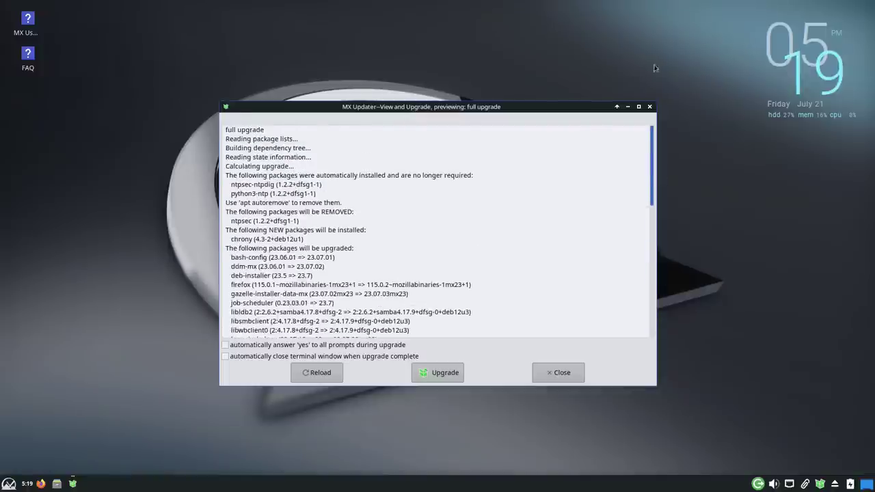
pyautogui.click(437, 373)
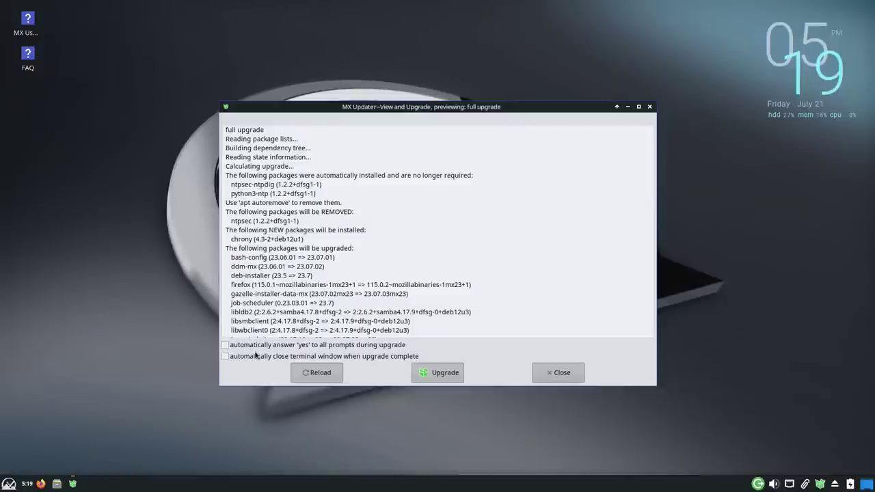
pyautogui.click(649, 107)
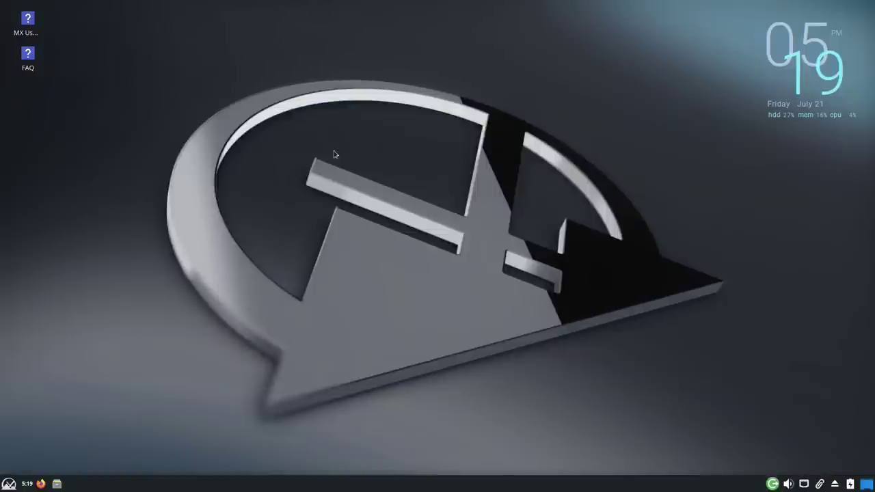
# Step: Open the applications menu and browse the Accessories, Games and Development categories
pyautogui.click(8, 484)
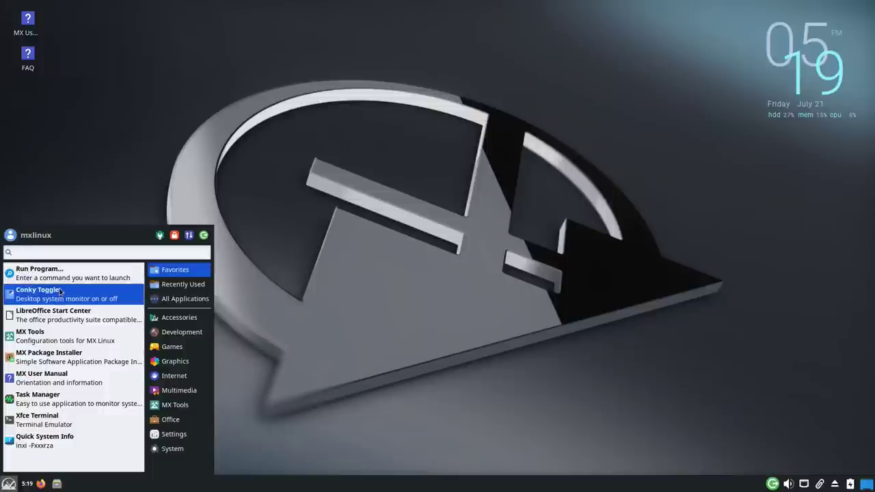
pyautogui.click(192, 318)
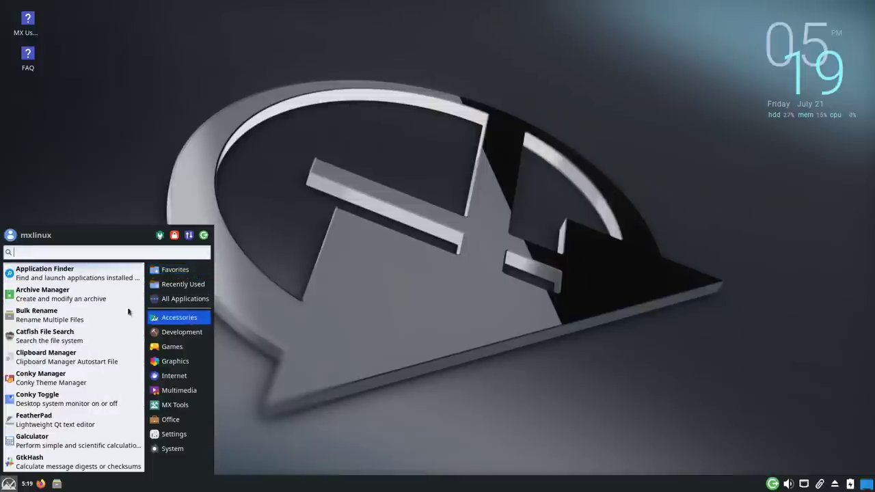
pyautogui.scroll(-4, 84, 334)
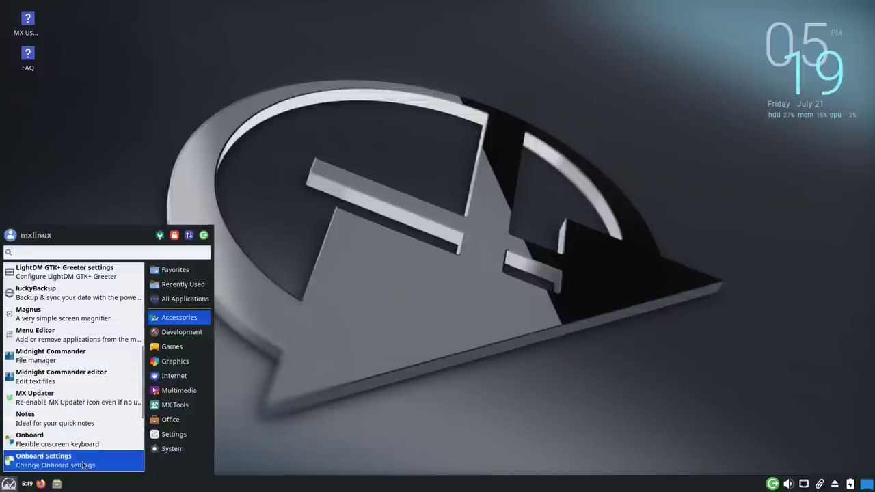
pyautogui.scroll(4, 109, 393)
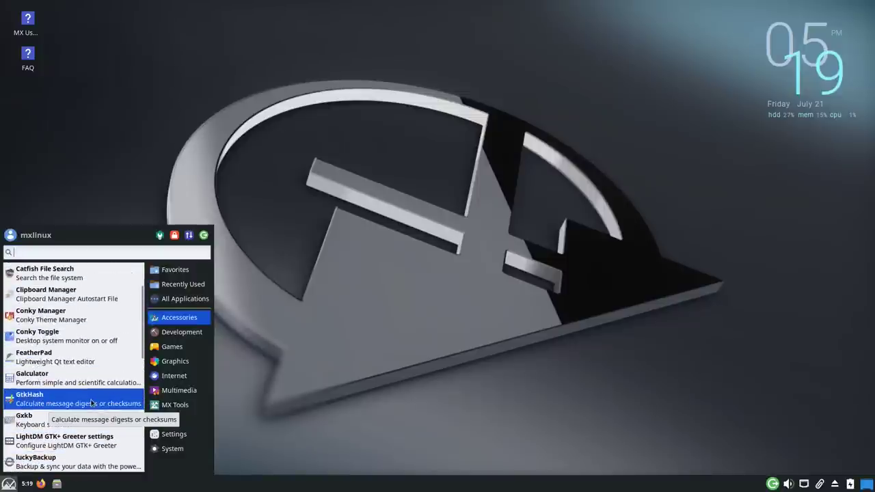
pyautogui.click(171, 346)
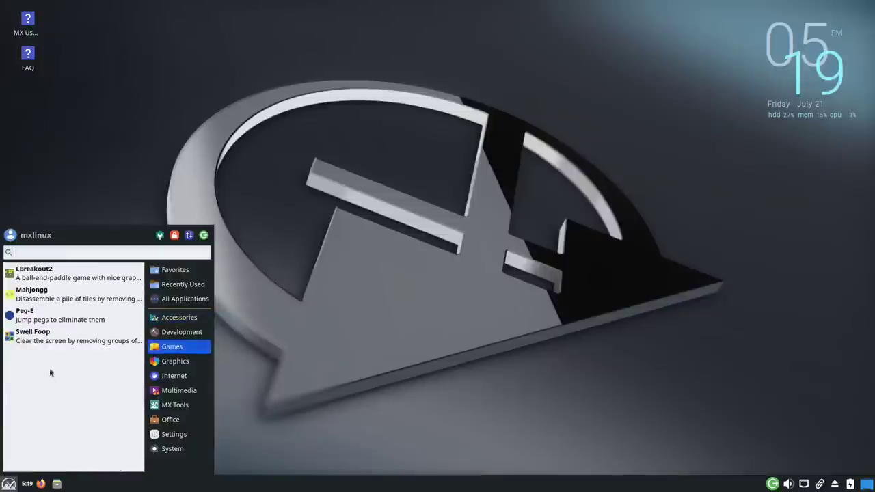
pyautogui.click(169, 335)
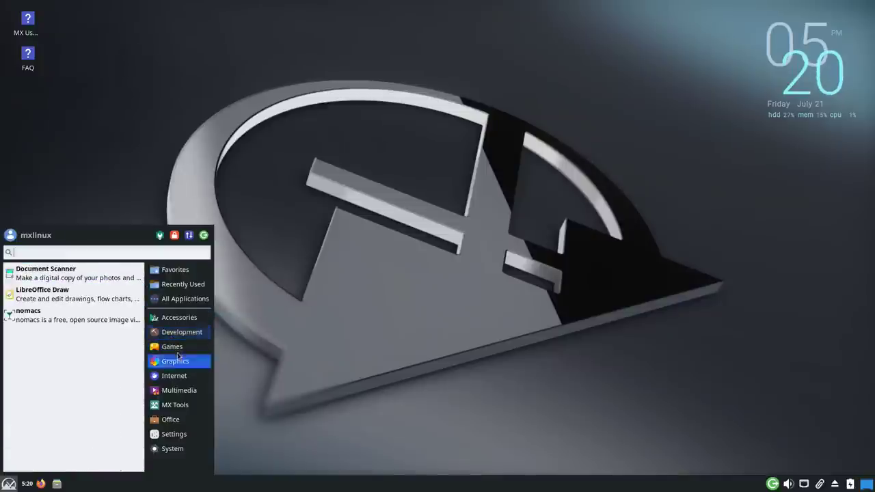
# Step: Browse Graphics, Internet, Office and Settings, pointing at Adblock in Settings
pyautogui.moveTo(166, 351)
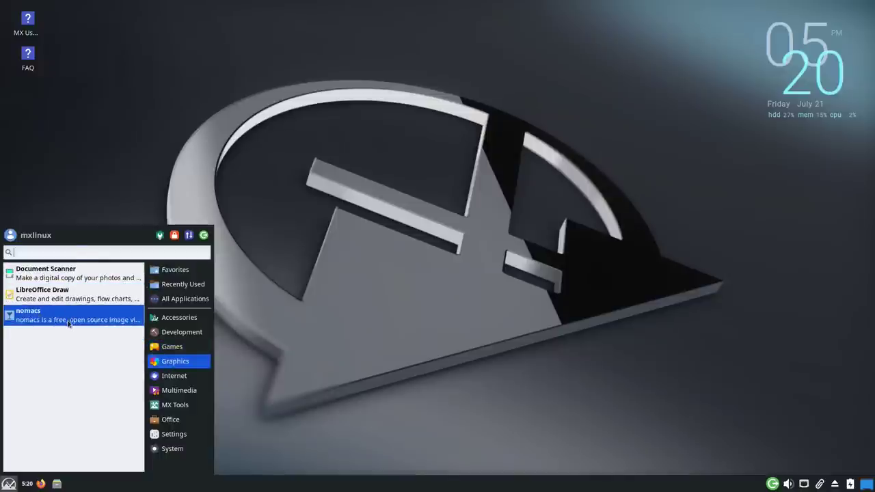
pyautogui.moveTo(179, 376)
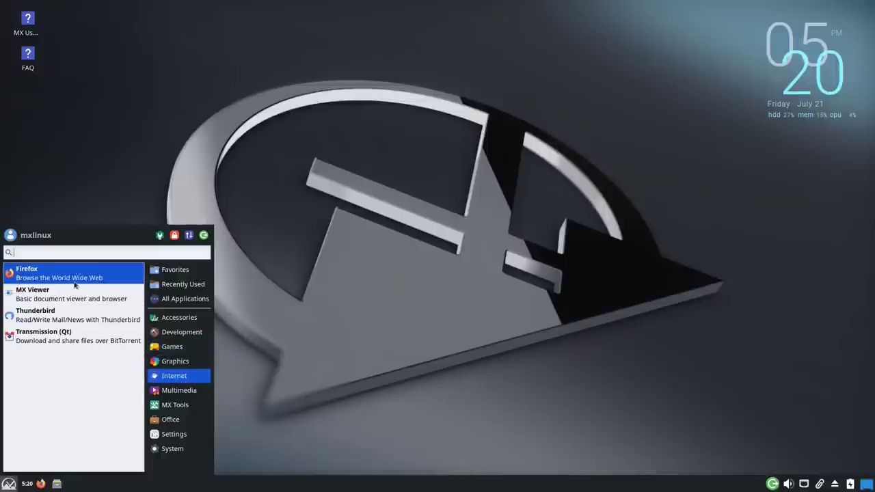
pyautogui.moveTo(167, 390)
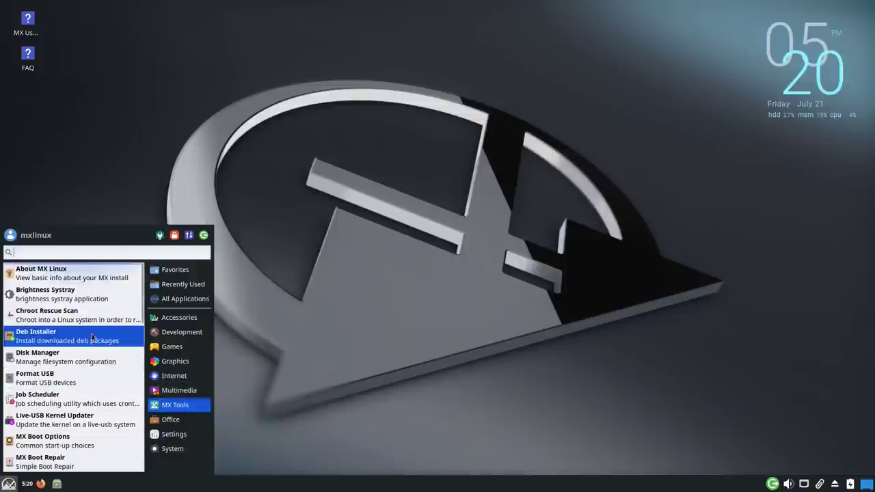
pyautogui.moveTo(174, 418)
pyautogui.scroll(-1, 102, 359)
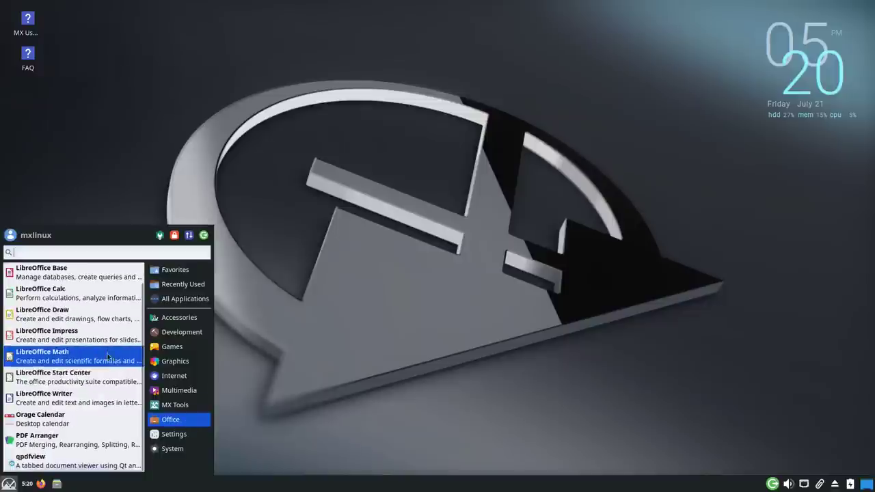
pyautogui.scroll(1, 82, 417)
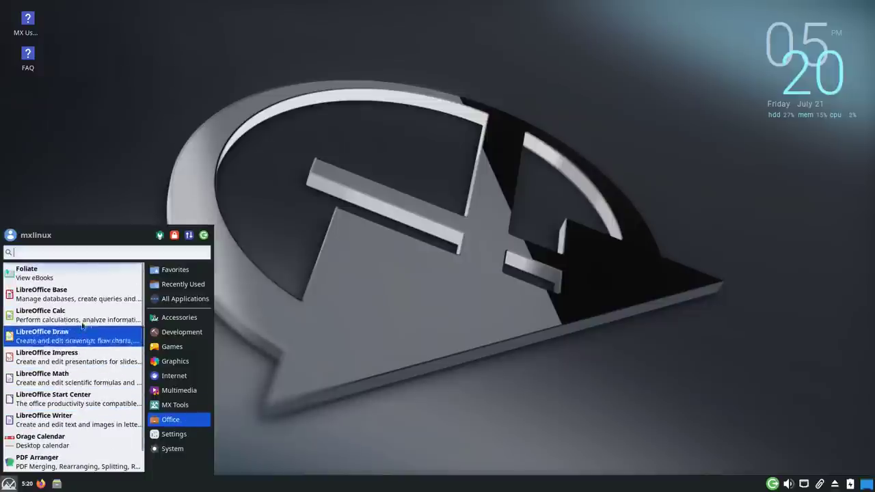
pyautogui.scroll(-1, 69, 362)
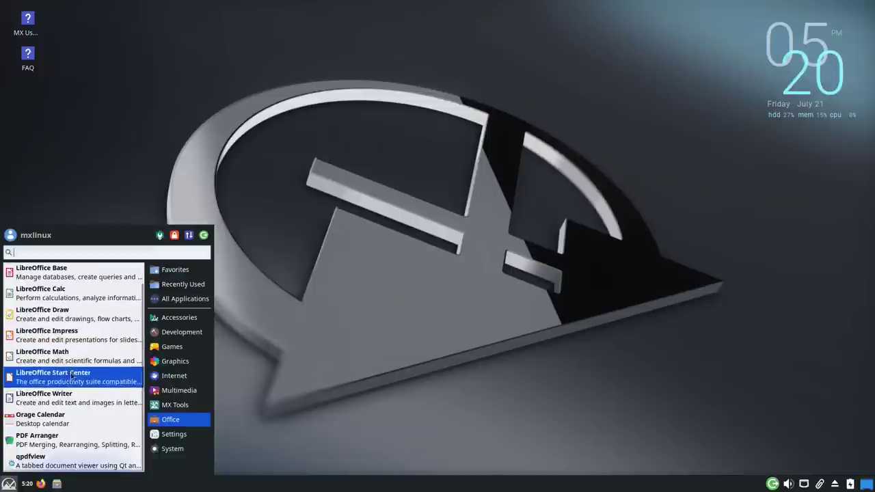
pyautogui.moveTo(209, 435)
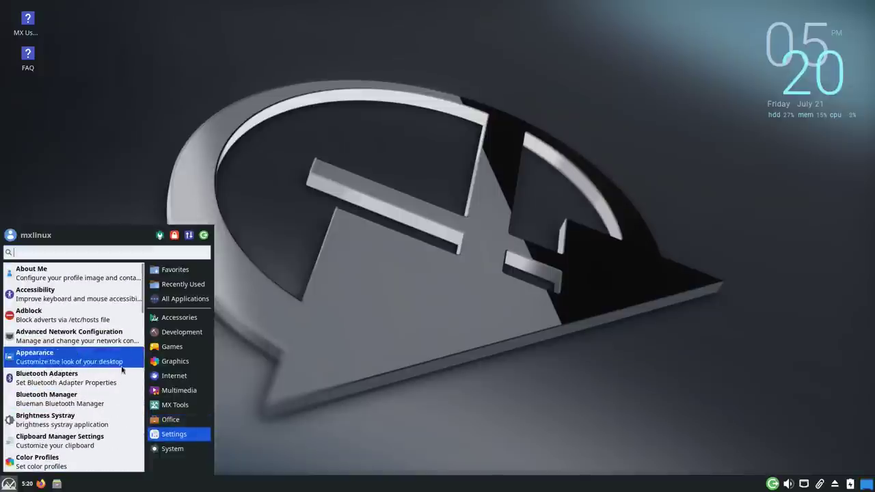
pyautogui.scroll(-10, 109, 369)
pyautogui.scroll(4, 117, 370)
pyautogui.scroll(9, 117, 370)
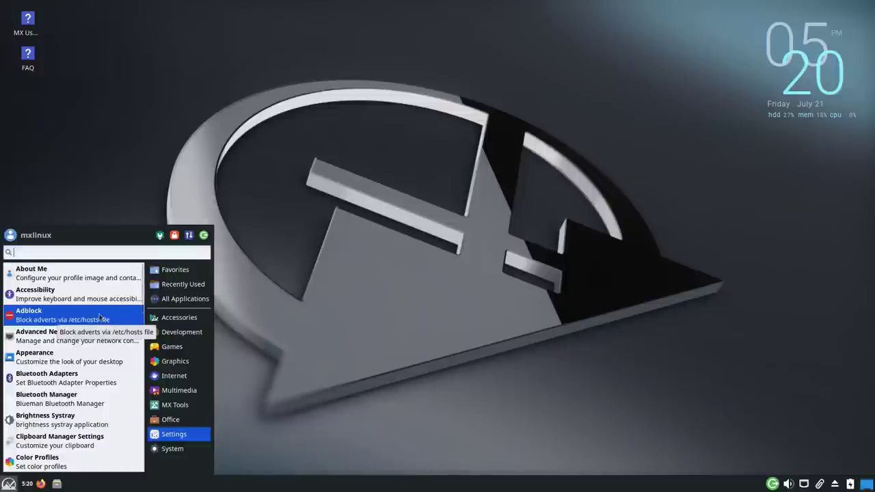
# Step: Launch the antiX Advert Blocker from the menu, authenticate, and get past its intro screen
pyautogui.click(98, 316)
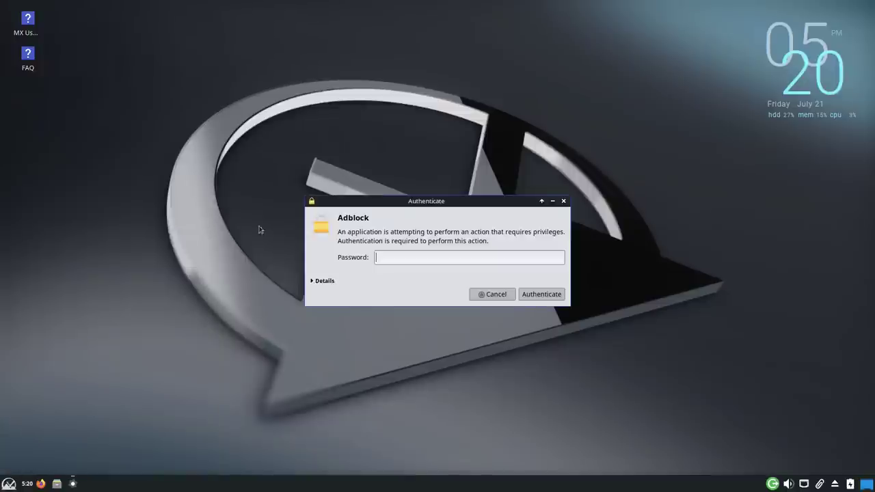
pyautogui.press('Return')
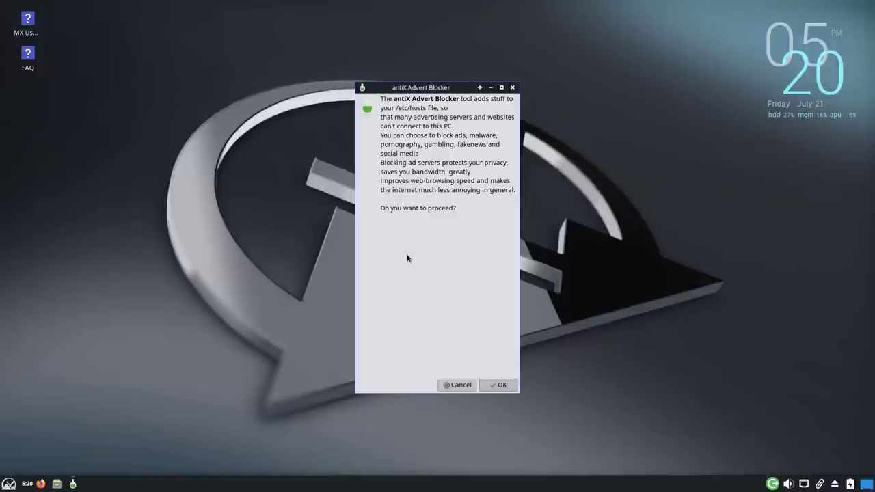
pyautogui.click(493, 389)
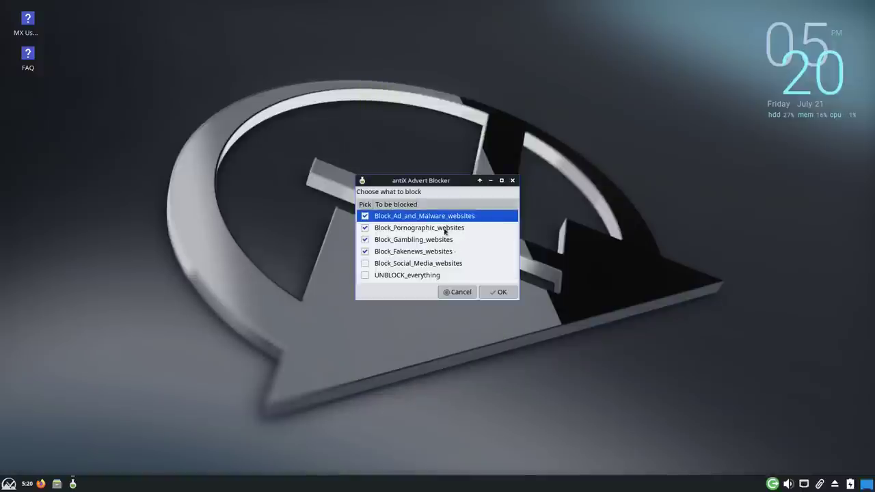
# Step: Tick Block_Social_Media_websites, leaving UNBLOCK_everything unticked after toggling it on and off
pyautogui.click(420, 264)
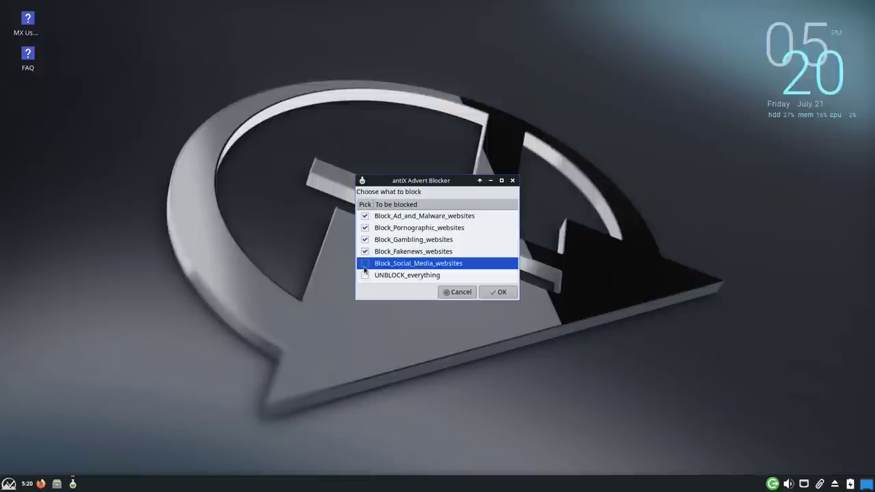
pyautogui.click(364, 263)
pyautogui.click(365, 275)
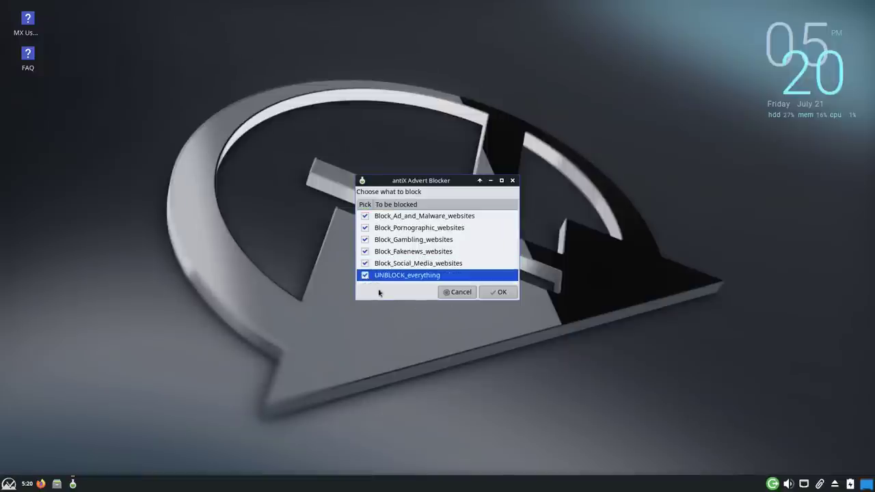
pyautogui.click(365, 276)
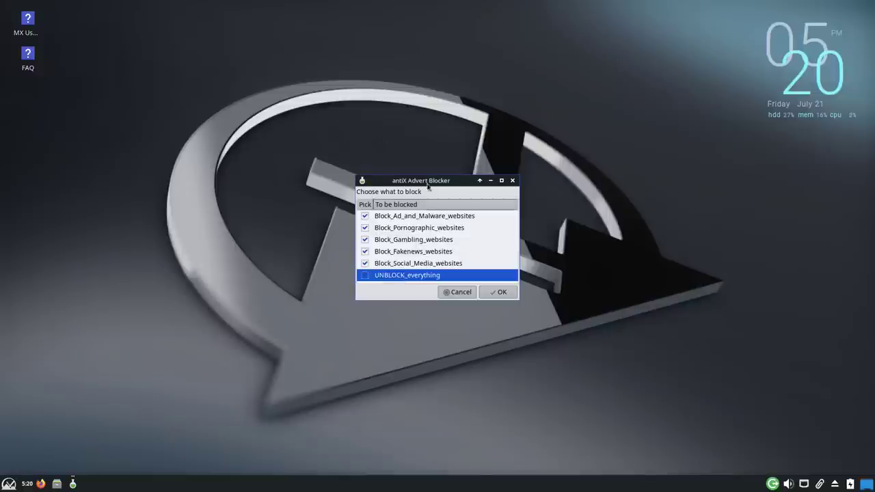
# Step: In a new terminal, view the original ten-line /etc/hosts with sudo nano, then exit without saving
pyautogui.hotkey('ctrl', 'alt', 't')
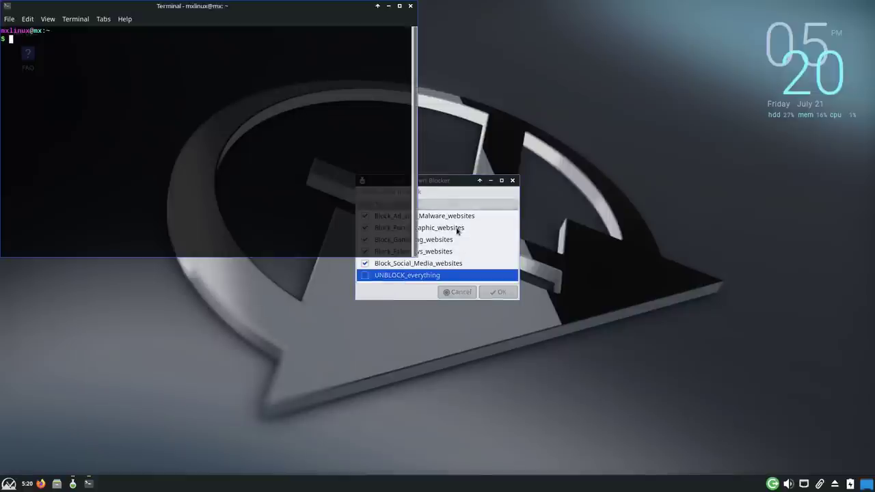
pyautogui.write('sudo nano /etc/hosts')
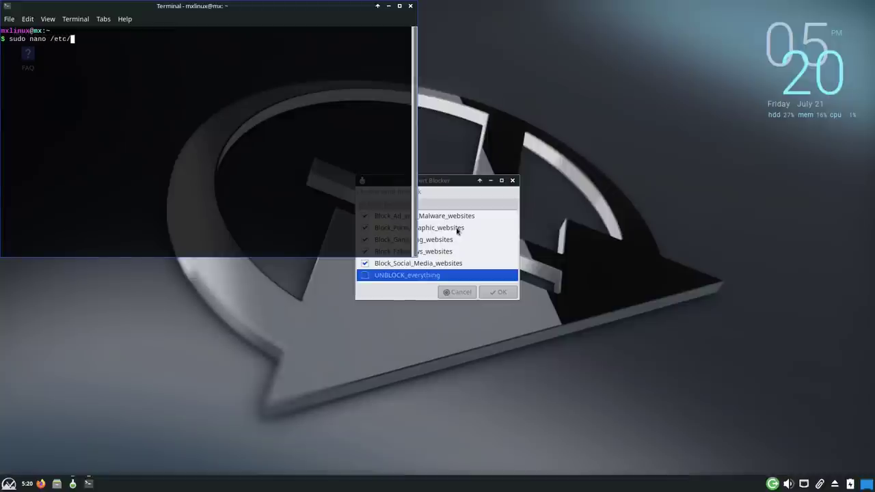
pyautogui.press('Return')
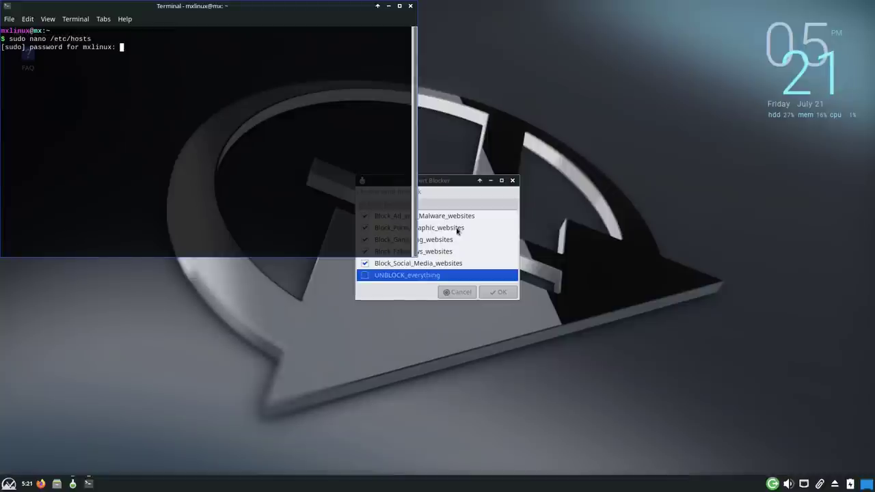
pyautogui.press('Return')
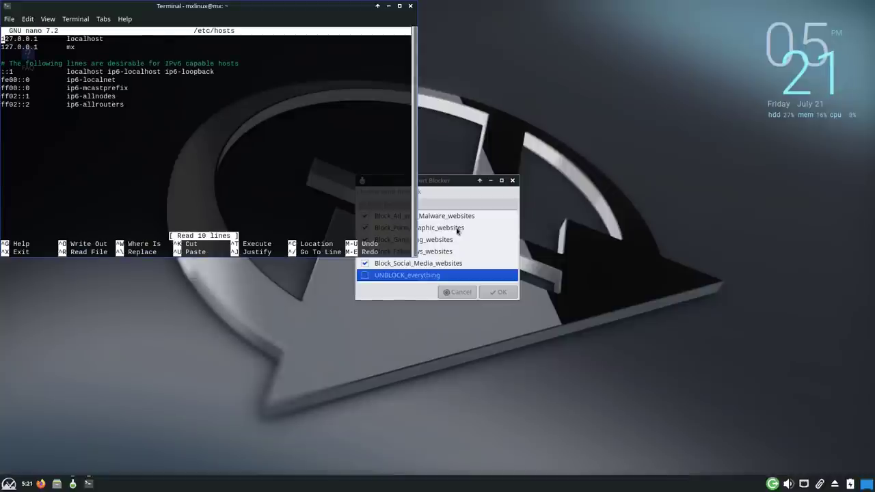
pyautogui.hotkey('ctrl', 'x')
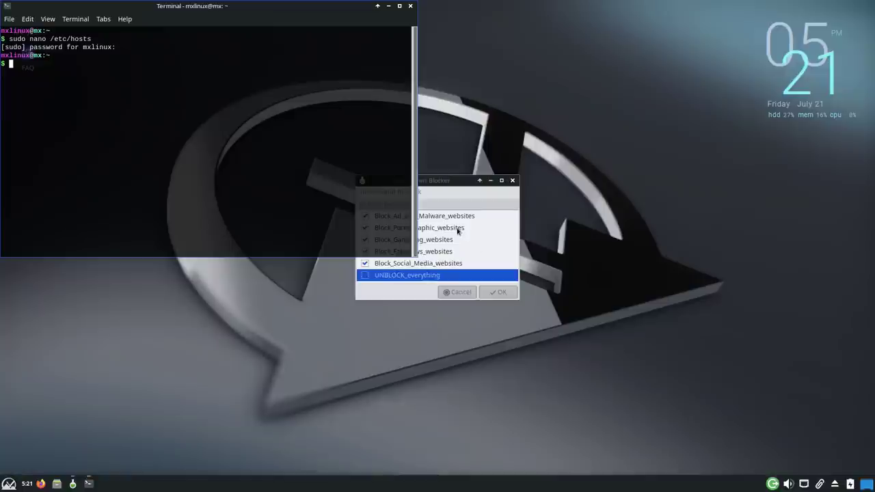
# Step: Untick social media, fake news and gambling, apply ad/malware and pornographic blocklists to hosts
pyautogui.click(442, 176)
pyautogui.click(365, 263)
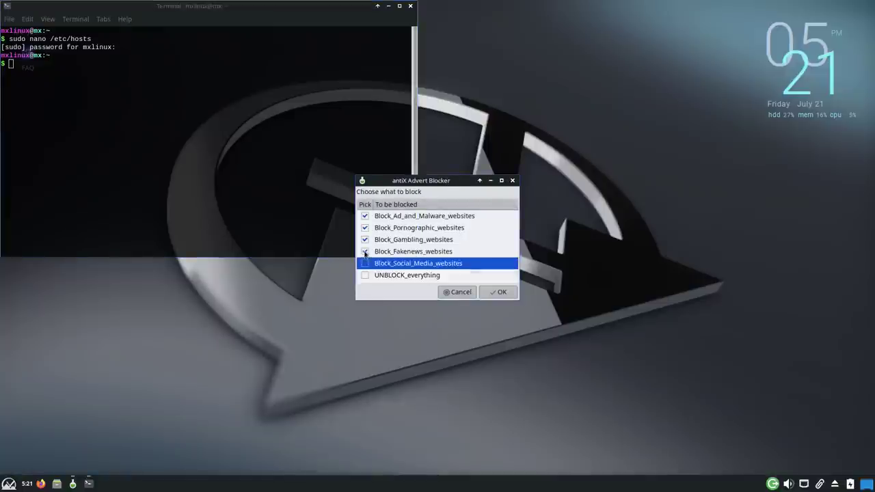
pyautogui.click(365, 251)
pyautogui.click(365, 240)
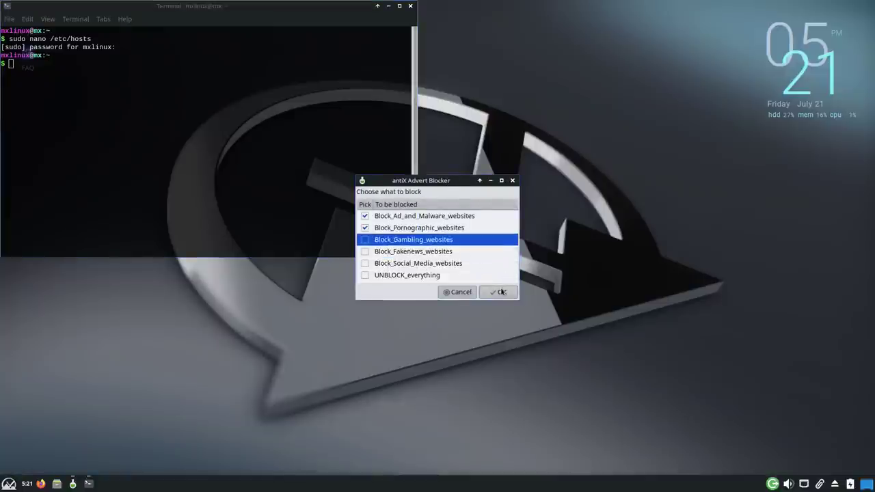
pyautogui.click(501, 291)
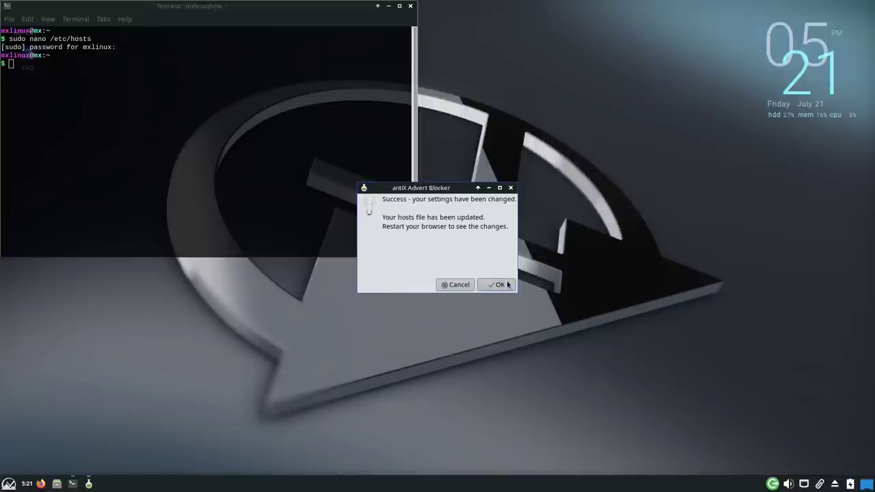
pyautogui.click(507, 285)
# Step: Reopen /etc/hosts in nano and scroll through the added 0.0.0.0 blocked domain entries
pyautogui.press('Up')
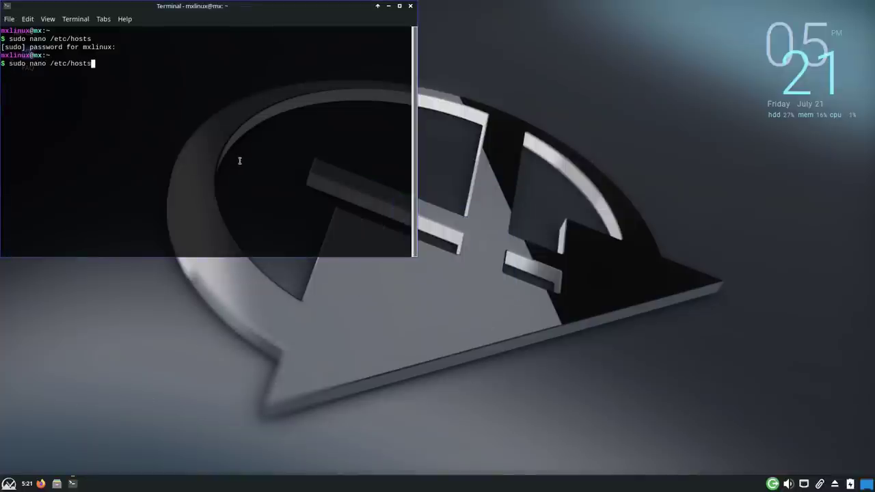
pyautogui.press('Return')
pyautogui.press('Down')
pyautogui.press('Down')
pyautogui.press('Down')
pyautogui.press('Down')
pyautogui.press('Down')
pyautogui.press('Down')
pyautogui.press('Down')
pyautogui.press('Down')
pyautogui.press('Down')
pyautogui.press('Down')
pyautogui.press('Down')
pyautogui.press('Down')
pyautogui.press('Down')
pyautogui.press('Down')
pyautogui.press('Down')
pyautogui.press('Down')
pyautogui.press('Down')
pyautogui.press('Down')
pyautogui.press('Down')
pyautogui.press('Down')
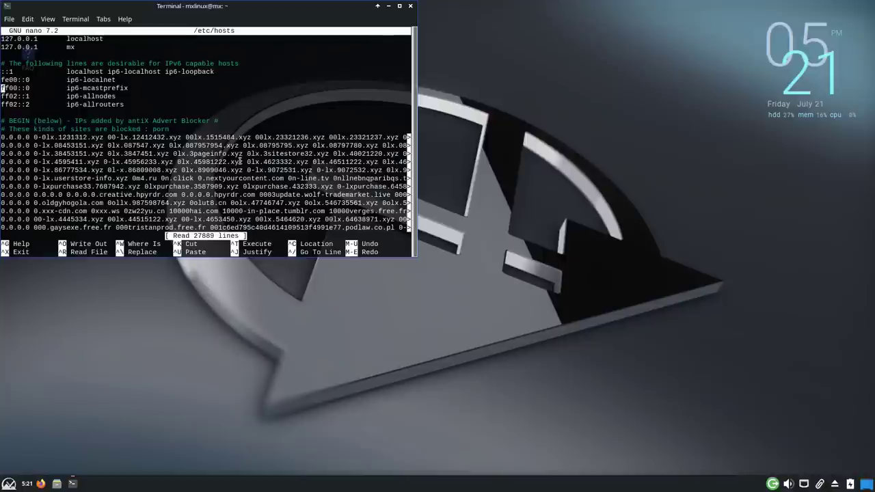
pyautogui.press('Down')
pyautogui.press('Down')
pyautogui.press('Down')
pyautogui.press('Down')
pyautogui.press('Down')
pyautogui.press('Down')
pyautogui.press('Down')
pyautogui.press('Down')
pyautogui.press('Down')
pyautogui.press('Down')
pyautogui.press('Down')
pyautogui.press('Down')
pyautogui.press('Down')
pyautogui.press('Down')
pyautogui.press('Down')
pyautogui.press('Down')
pyautogui.press('Down')
pyautogui.press('Down')
pyautogui.press('Down')
pyautogui.press('Down')
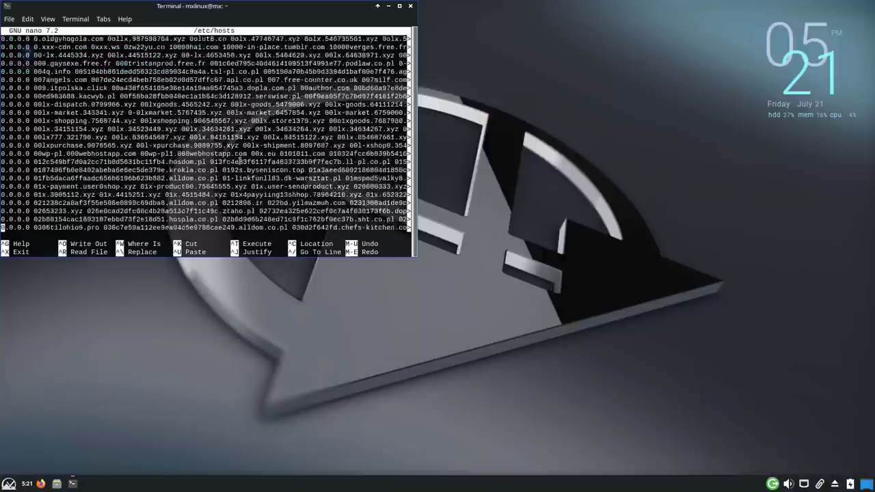
pyautogui.press('Down')
pyautogui.press('Down')
pyautogui.press('Down')
pyautogui.press('Down')
pyautogui.press('Down')
pyautogui.press('Down')
pyautogui.press('Down')
pyautogui.press('Down')
pyautogui.press('Down')
pyautogui.press('Down')
pyautogui.press('Down')
pyautogui.press('Down')
pyautogui.press('Down')
pyautogui.press('Down')
pyautogui.press('Down')
pyautogui.press('Down')
pyautogui.press('Down')
pyautogui.press('Down')
pyautogui.press('Down')
pyautogui.press('Down')
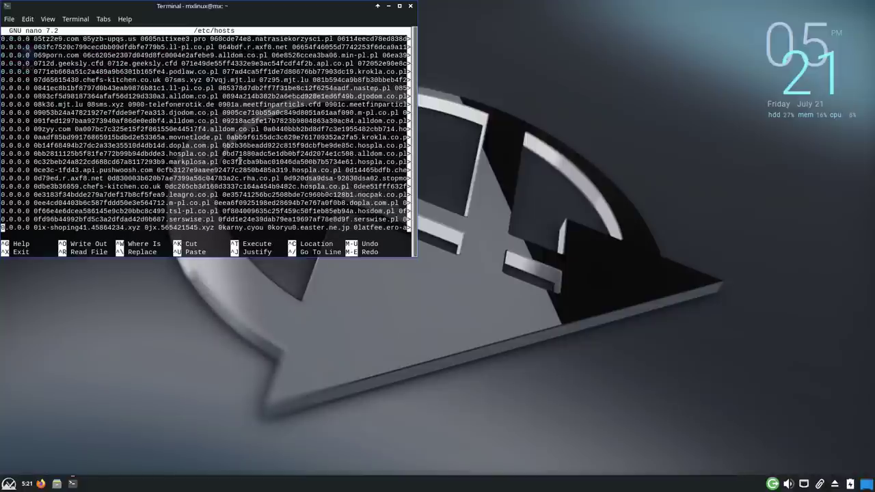
pyautogui.press('Down')
pyautogui.press('Down')
pyautogui.press('Down')
pyautogui.press('Down')
pyautogui.press('Down')
pyautogui.press('Down')
pyautogui.press('Down')
pyautogui.press('Down')
pyautogui.press('Down')
pyautogui.press('Down')
pyautogui.press('Down')
pyautogui.press('Down')
pyautogui.press('Down')
pyautogui.press('Down')
pyautogui.press('Down')
pyautogui.press('Down')
pyautogui.press('Down')
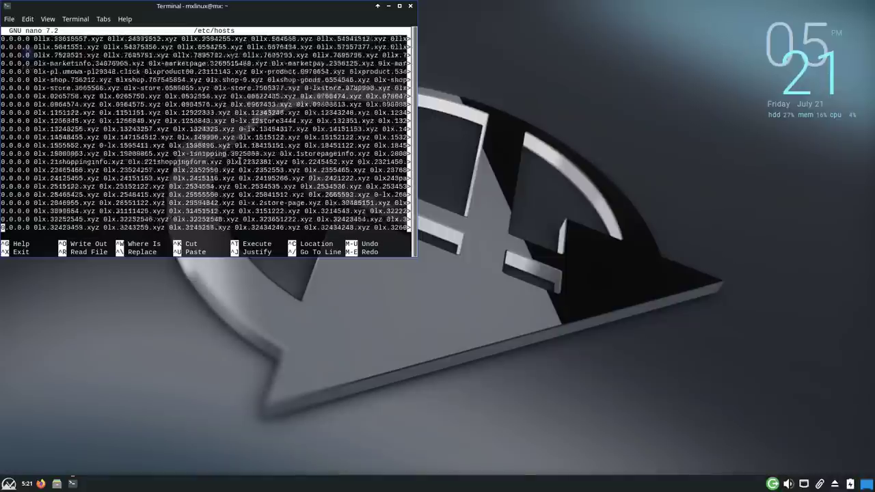
pyautogui.scroll(-5, 240, 161)
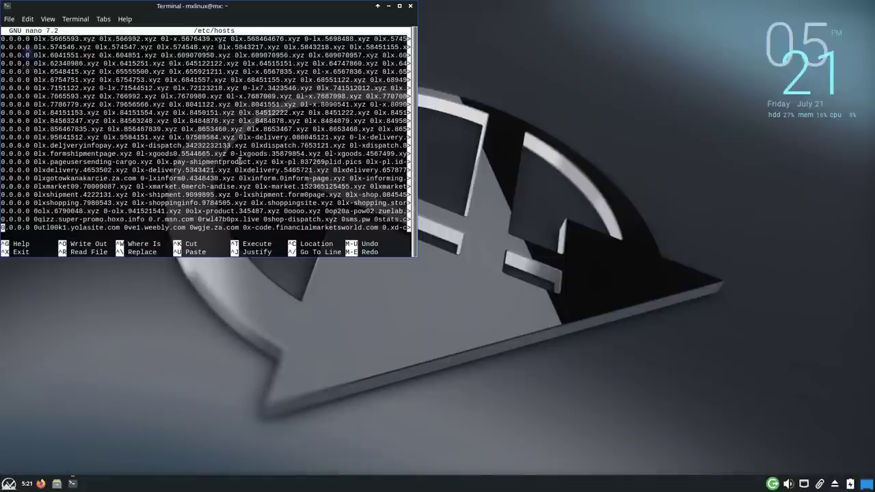
pyautogui.scroll(-15, 392, 131)
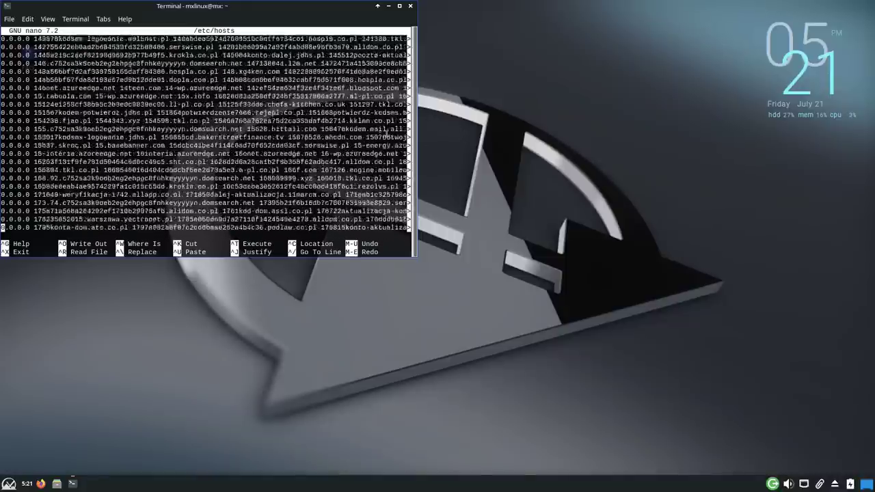
# Step: Quit nano and type exit to close the terminal
pyautogui.hotkey('ctrl', 'x')
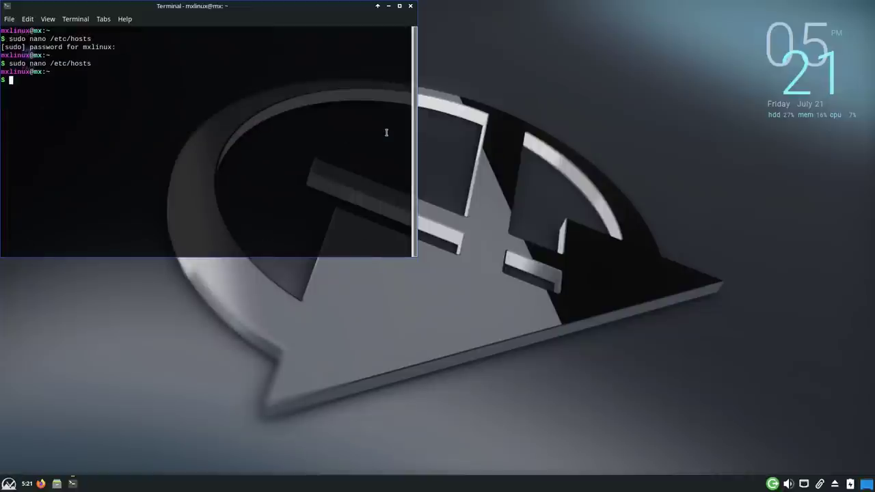
pyautogui.write('exit')
pyautogui.press('Return')
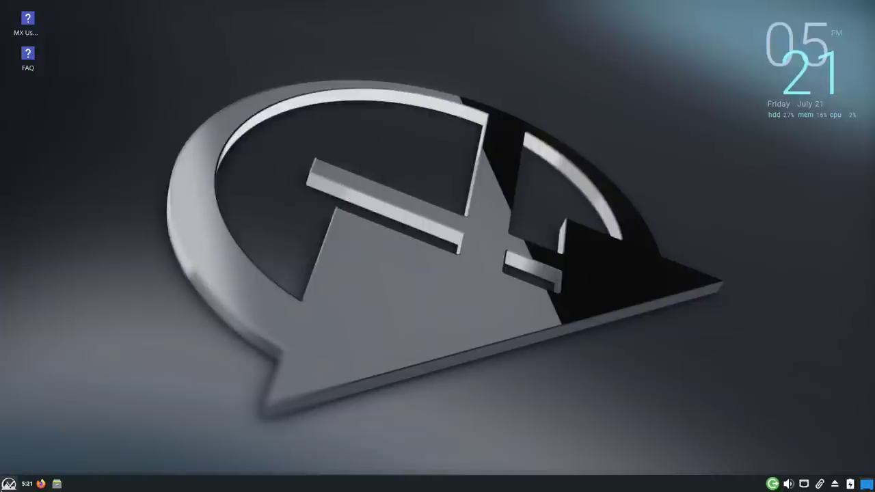
pyautogui.click(9, 483)
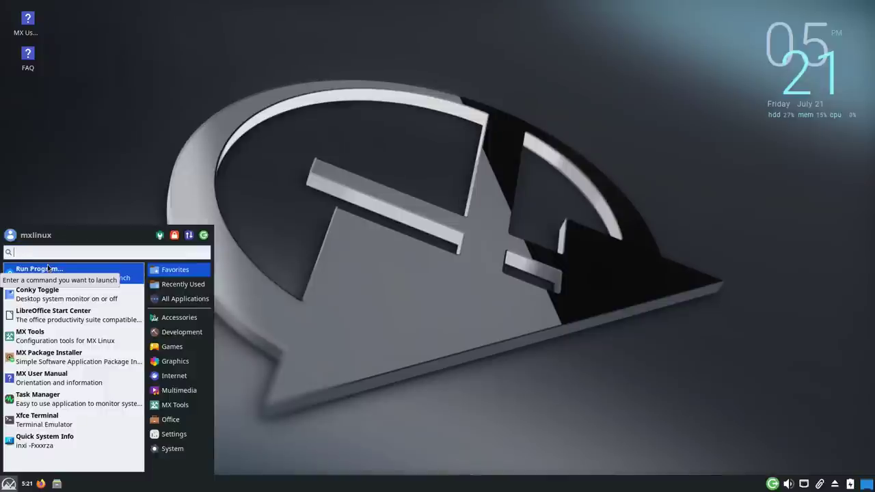
pyautogui.click(272, 60)
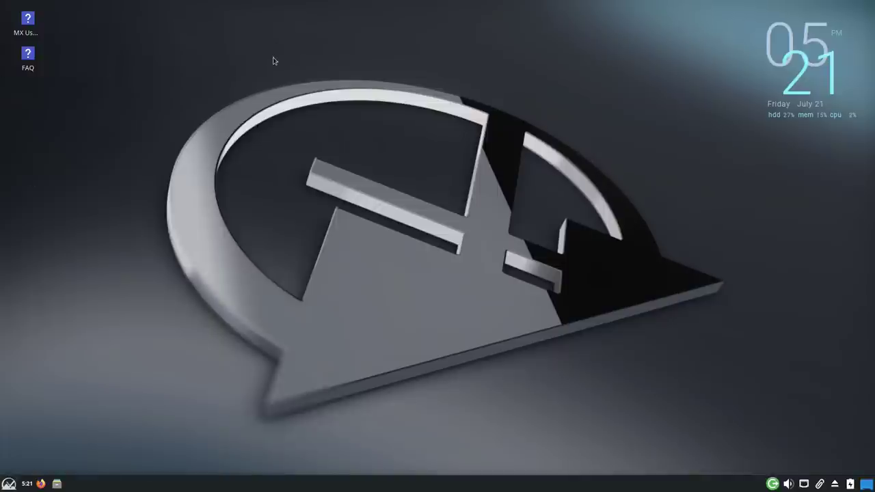